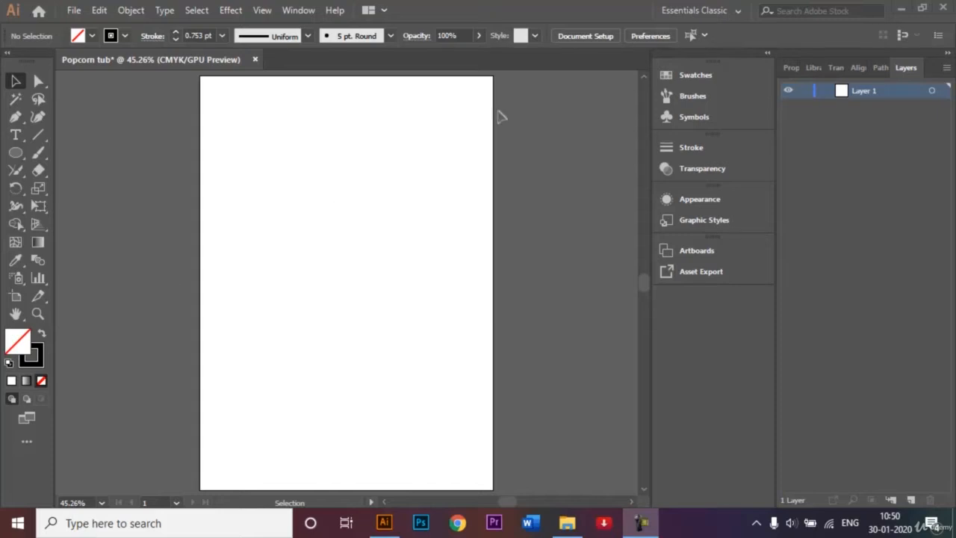
- Rename the first layer to 'Tub'
{"action": "left_click", "coordinate": [737, 11]}
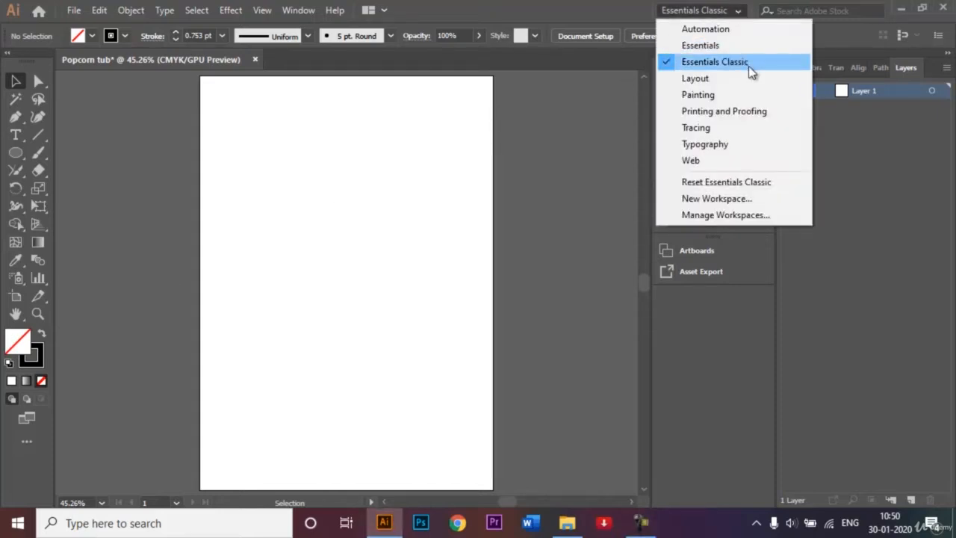
{"action": "left_click", "coordinate": [545, 114]}
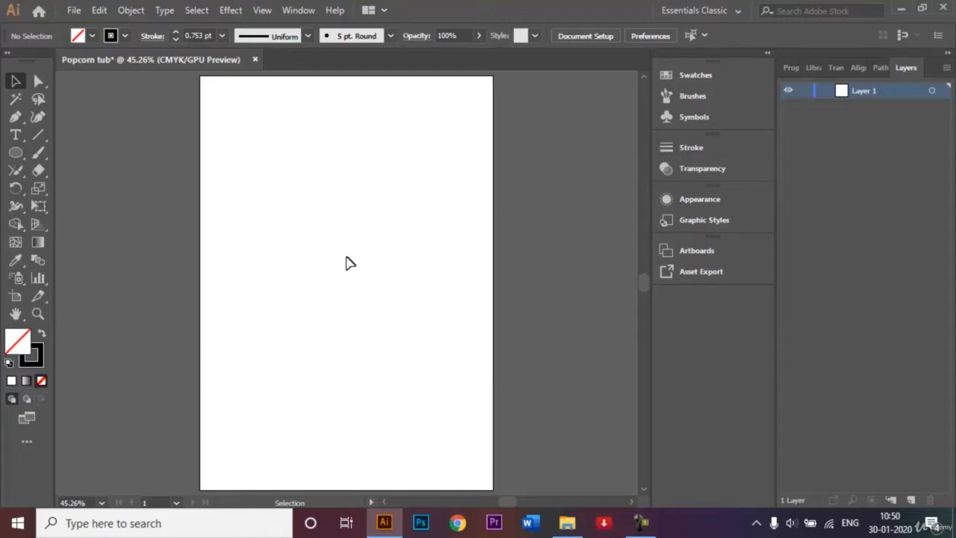
{"action": "double_click", "coordinate": [879, 93]}
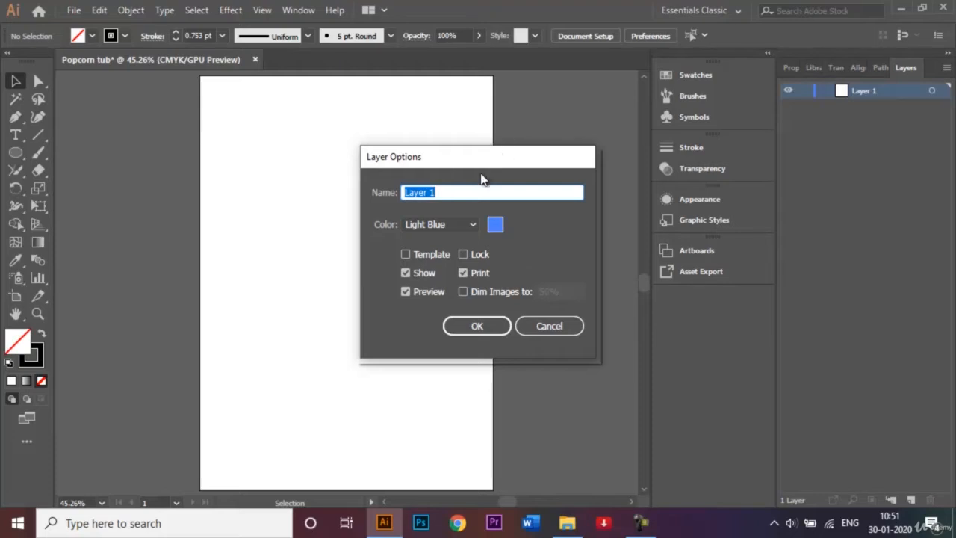
{"action": "key", "text": "BackSpace"}
{"action": "type", "text": "Tub"}
{"action": "left_click", "coordinate": [472, 329]}
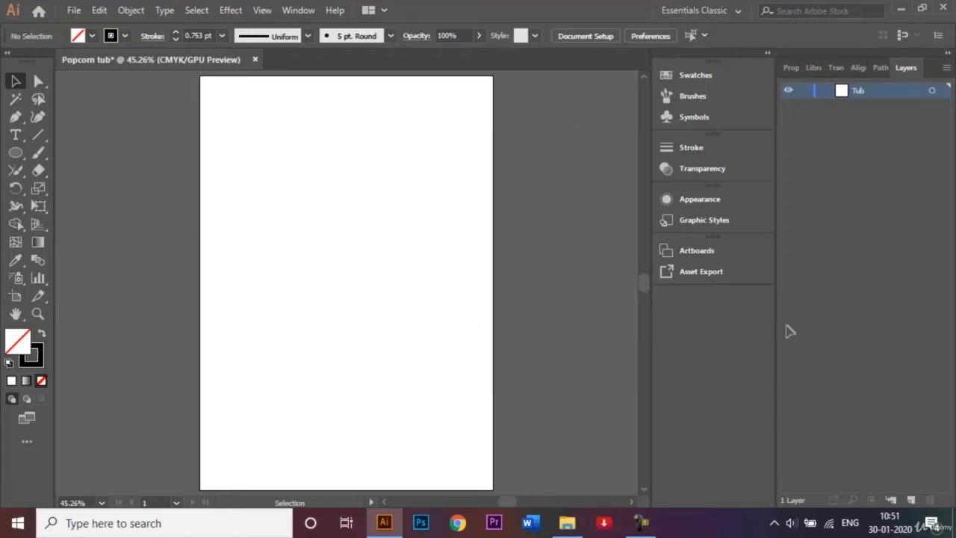
- Add a second layer named 'Popcorn' above it and make Tub the active layer
{"action": "left_click", "coordinate": [911, 500]}
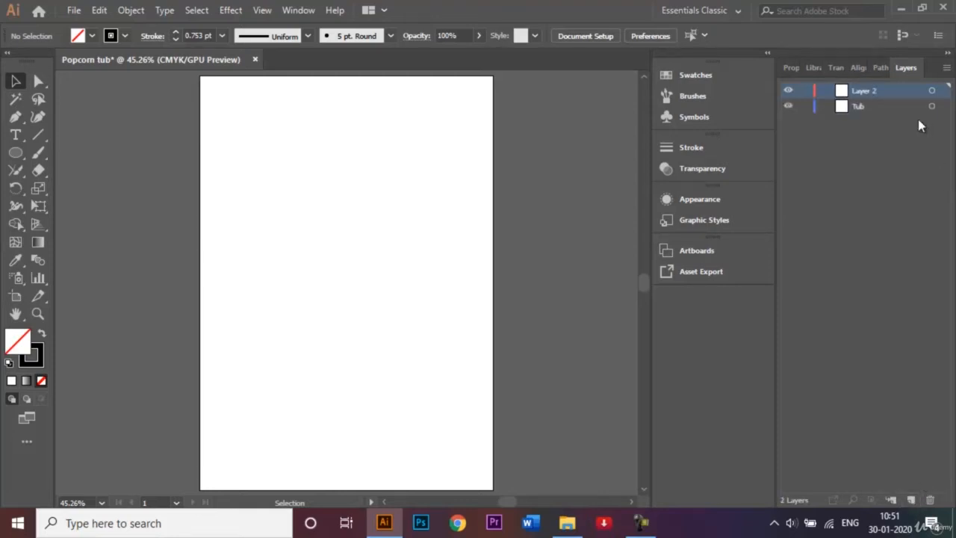
{"action": "double_click", "coordinate": [884, 91]}
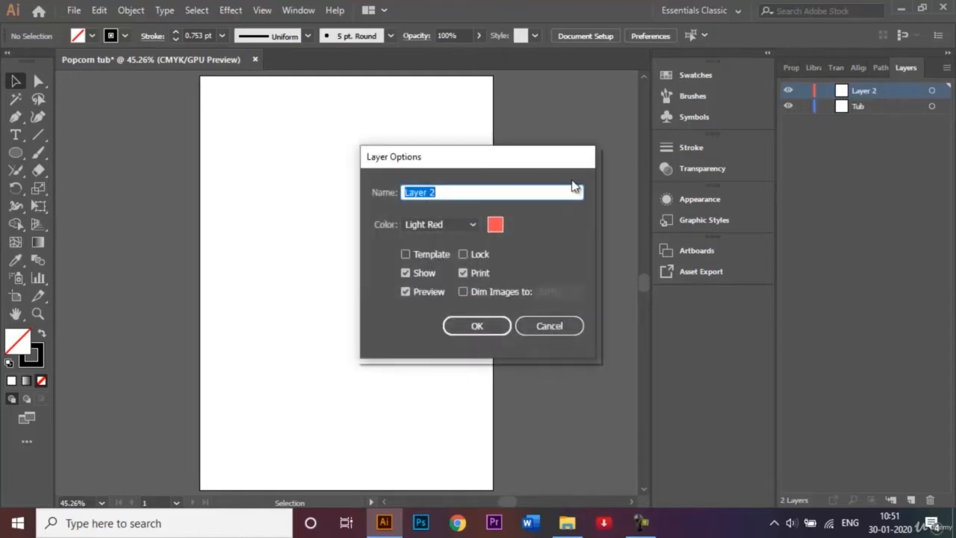
{"action": "key", "text": "BackSpace"}
{"action": "type", "text": "Popcorn"}
{"action": "left_click", "coordinate": [481, 324]}
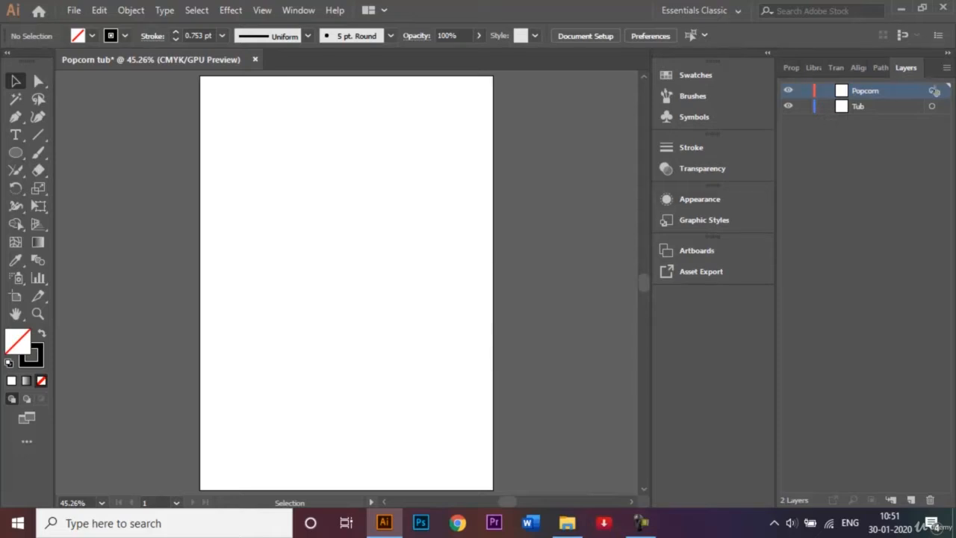
{"action": "left_click", "coordinate": [875, 108]}
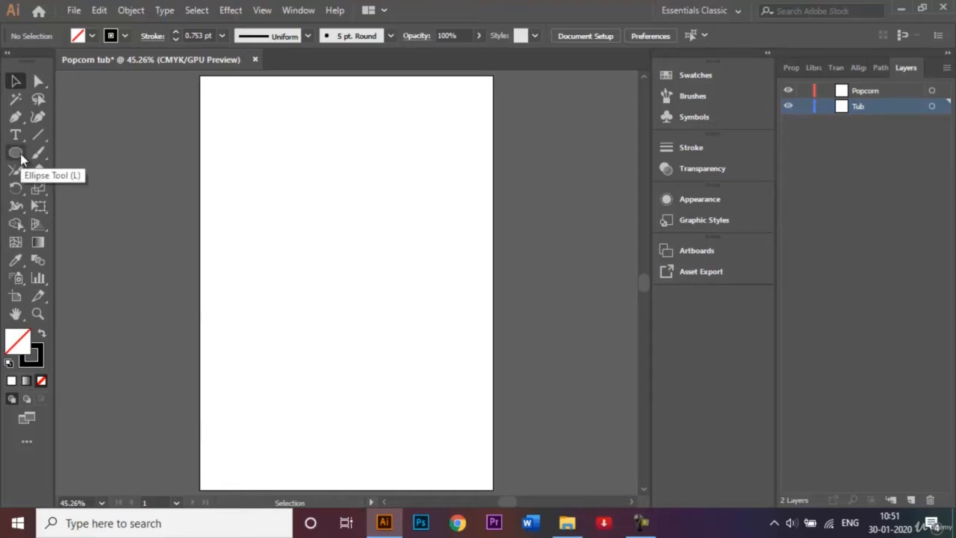
- Draw the tub body as an outlined, unfilled rectangle across the lower artboard, then deselect it
{"action": "left_click_drag", "start_coordinate": [21, 157], "coordinate": [64, 154]}
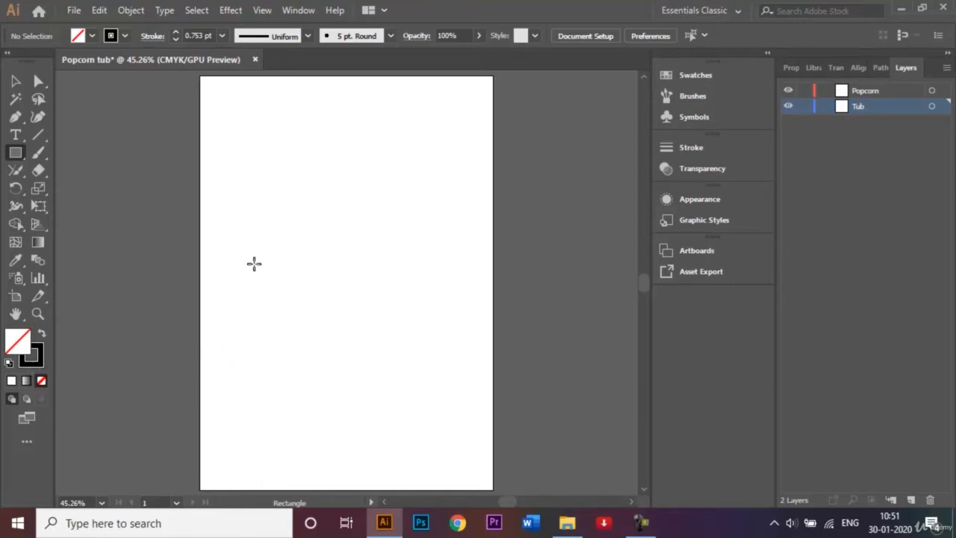
{"action": "left_click_drag", "start_coordinate": [254, 263], "coordinate": [433, 454]}
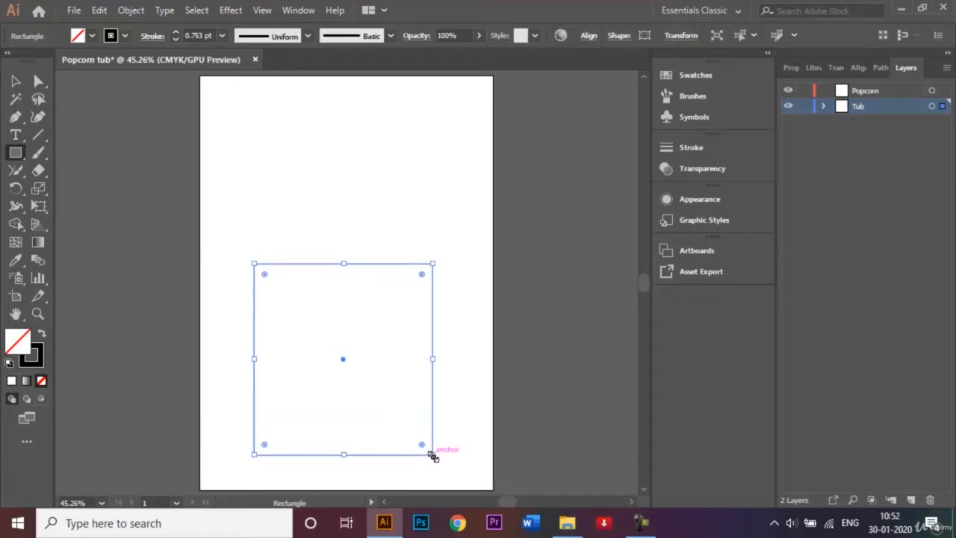
{"action": "left_click", "coordinate": [225, 202]}
{"action": "left_click", "coordinate": [509, 287]}
{"action": "left_click", "coordinate": [16, 81]}
{"action": "left_click", "coordinate": [87, 203]}
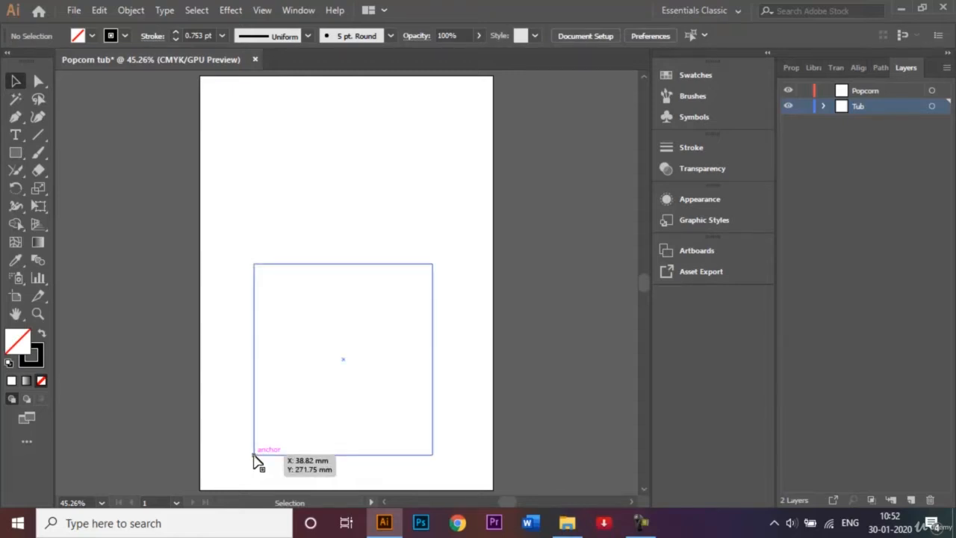
- Nudge the rectangle's bottom-left and bottom-right anchors inward two Shift-arrow steps each
{"action": "left_click", "coordinate": [39, 81]}
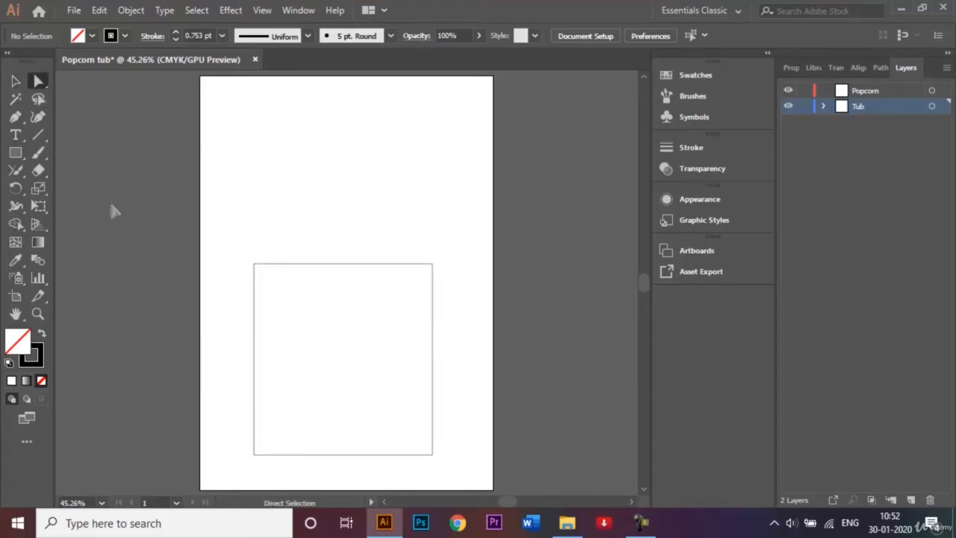
{"action": "left_click", "coordinate": [253, 455]}
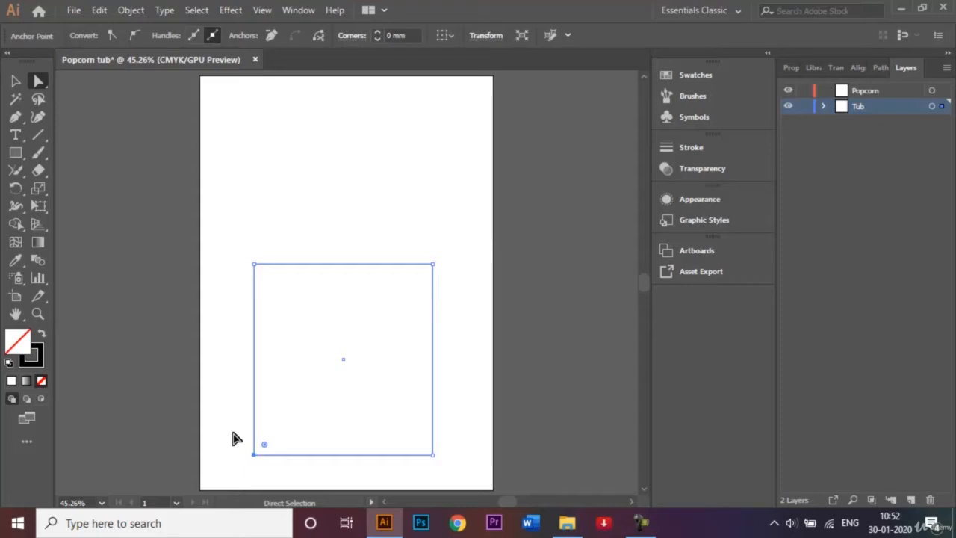
{"action": "key", "text": "shift"}
{"action": "key", "text": "shift+Right"}
{"action": "key", "text": "shift+Right"}
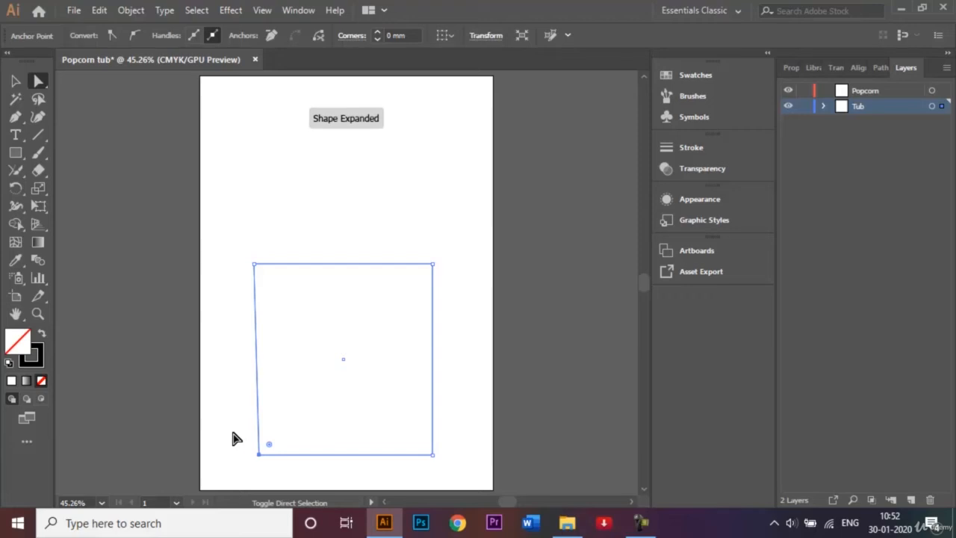
{"action": "key", "text": "shift+Right"}
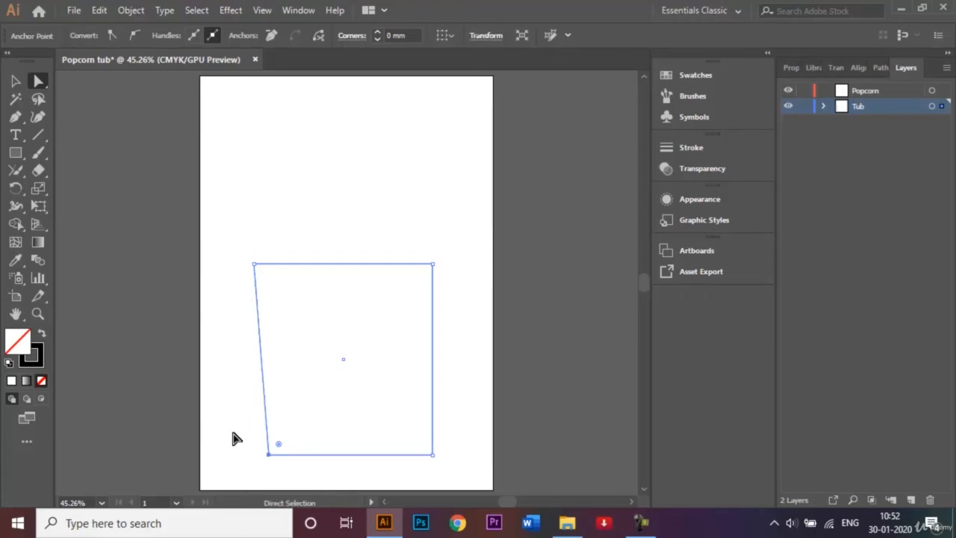
{"action": "left_click", "coordinate": [432, 454]}
{"action": "key", "text": "shift+Left"}
{"action": "key", "text": "shift+Left"}
{"action": "key", "text": "shift+Left"}
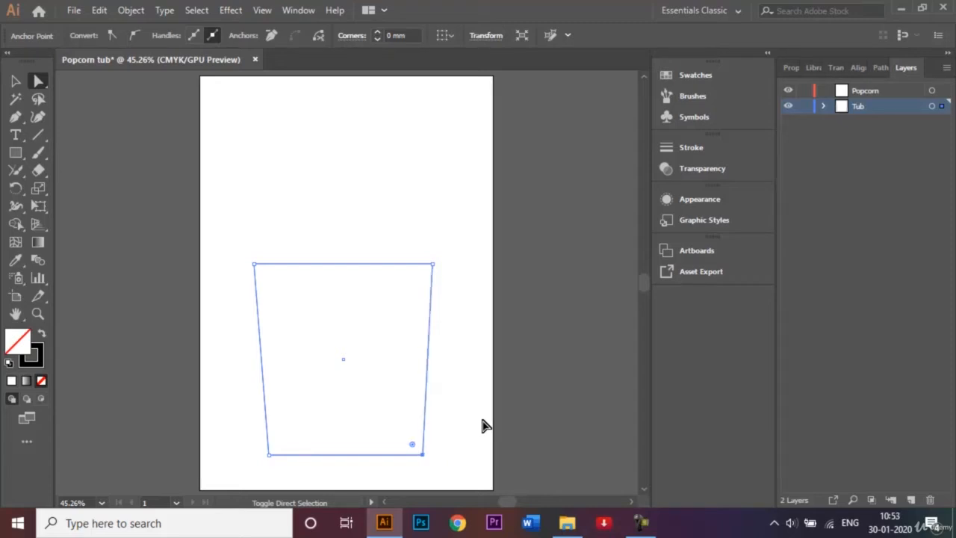
{"action": "key", "text": "shift+Left"}
{"action": "key", "text": "shift+Left"}
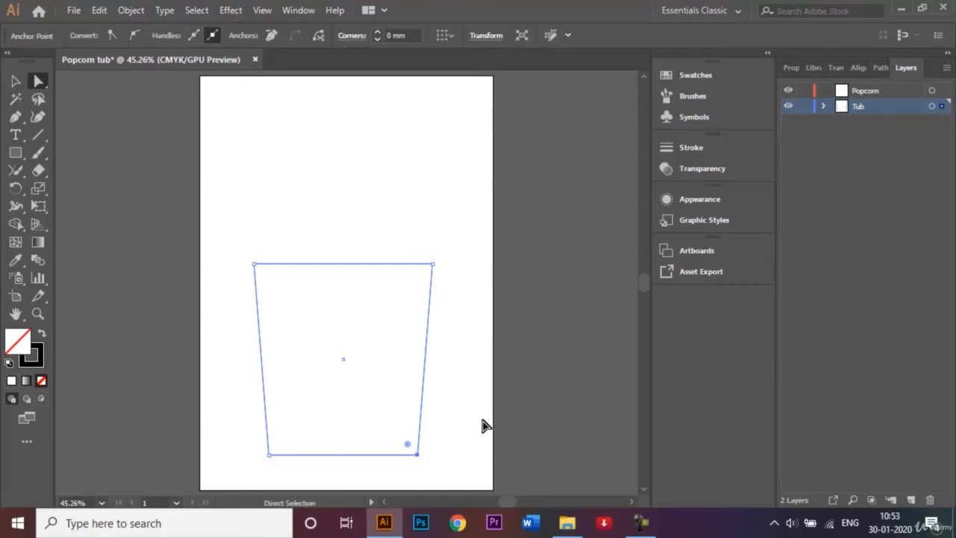
- Deselect the tapered tub and pick its bottom-left anchor with Direct Selection
{"action": "left_click", "coordinate": [17, 79]}
{"action": "key", "text": "Return"}
{"action": "left_click", "coordinate": [551, 377]}
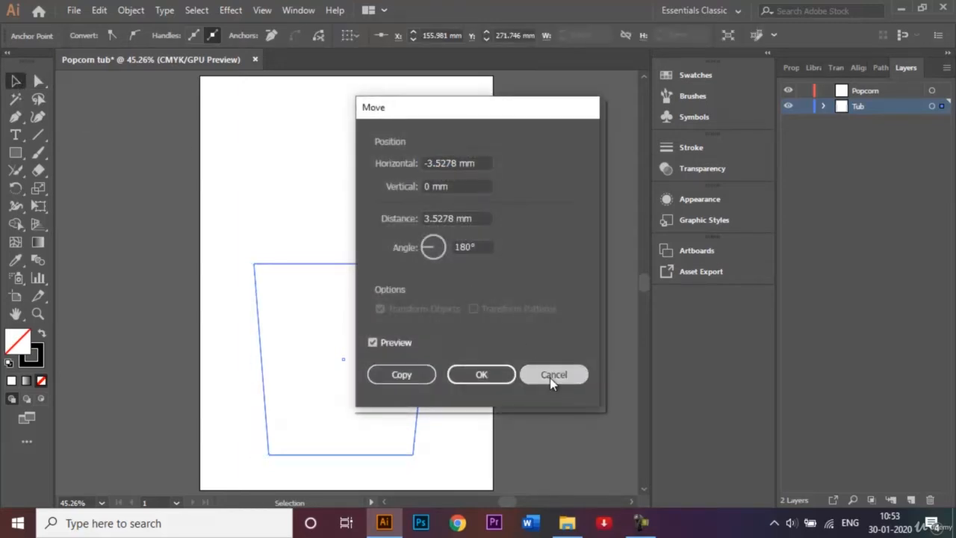
{"action": "left_click", "coordinate": [345, 220]}
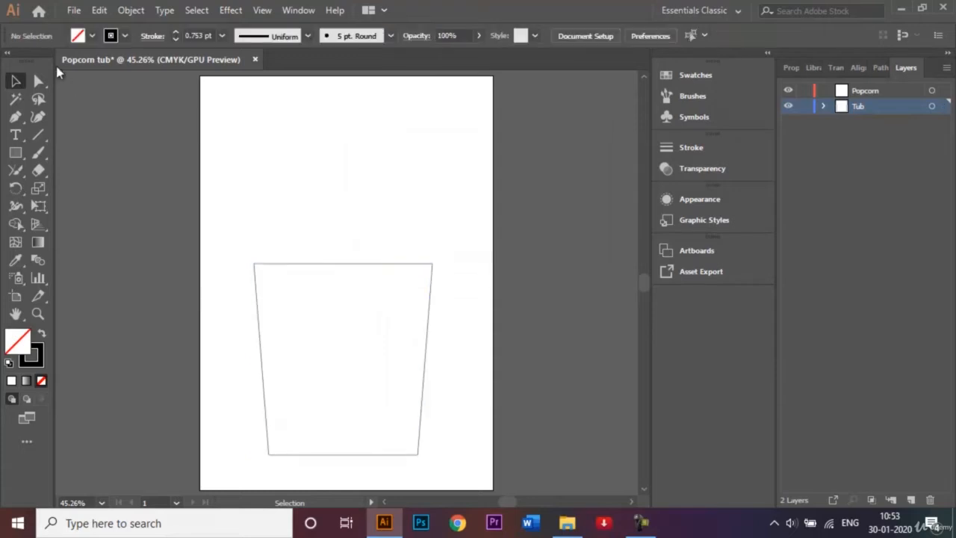
{"action": "left_click", "coordinate": [39, 81]}
{"action": "left_click", "coordinate": [269, 453]}
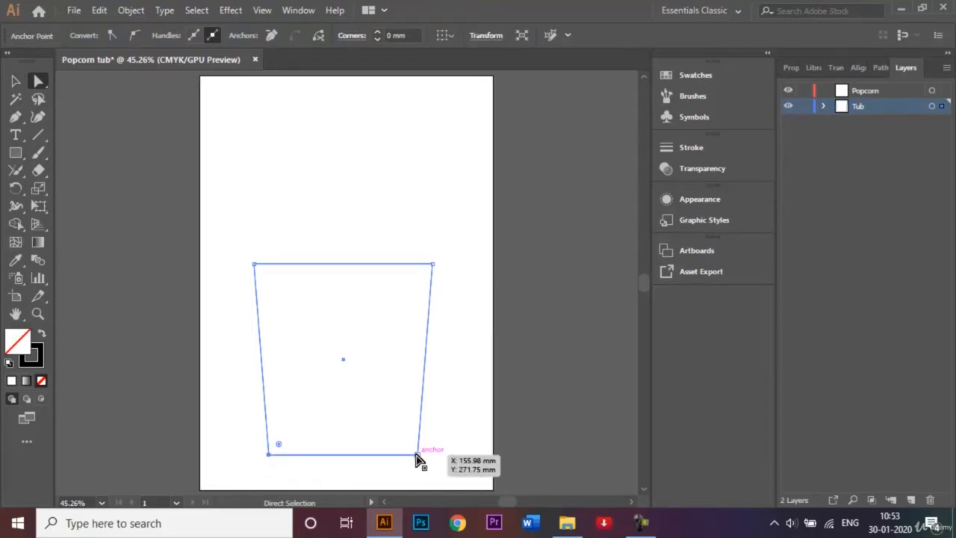
- Select both bottom anchors and round them to a 9.72 mm corner radius
{"action": "key", "text": "shift"}
{"action": "left_click", "coordinate": [416, 454], "text": "shift"}
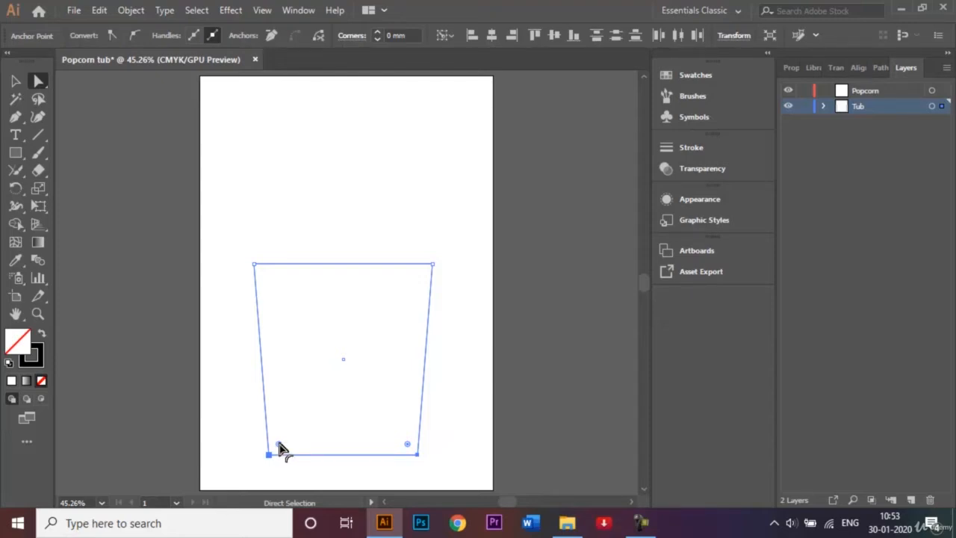
{"action": "left_click_drag", "start_coordinate": [279, 446], "coordinate": [282, 445]}
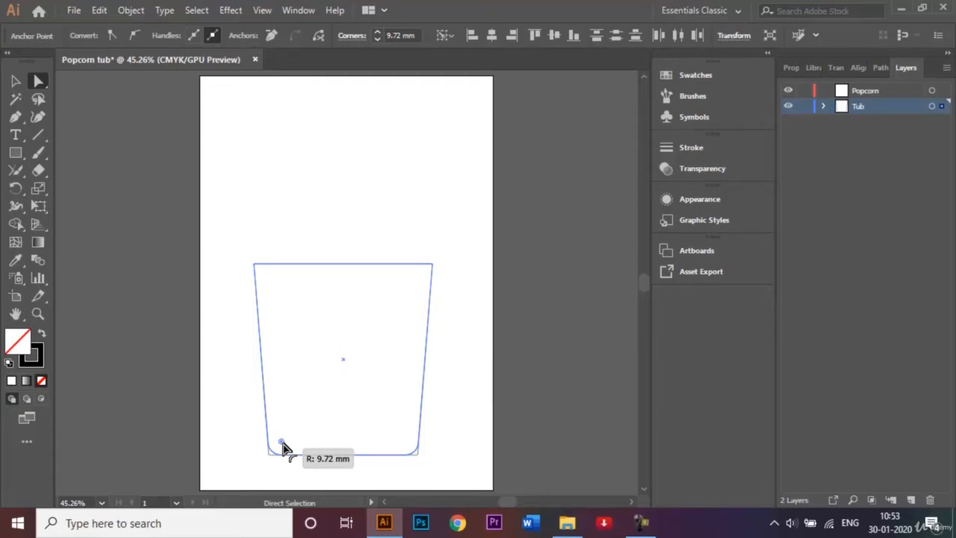
{"action": "left_click_drag", "start_coordinate": [281, 443], "coordinate": [280, 442]}
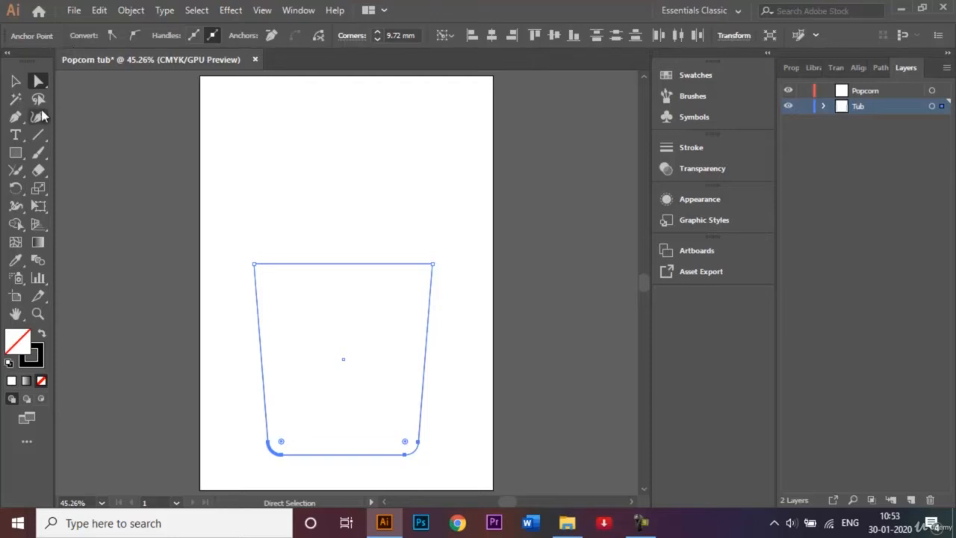
{"action": "left_click", "coordinate": [15, 80]}
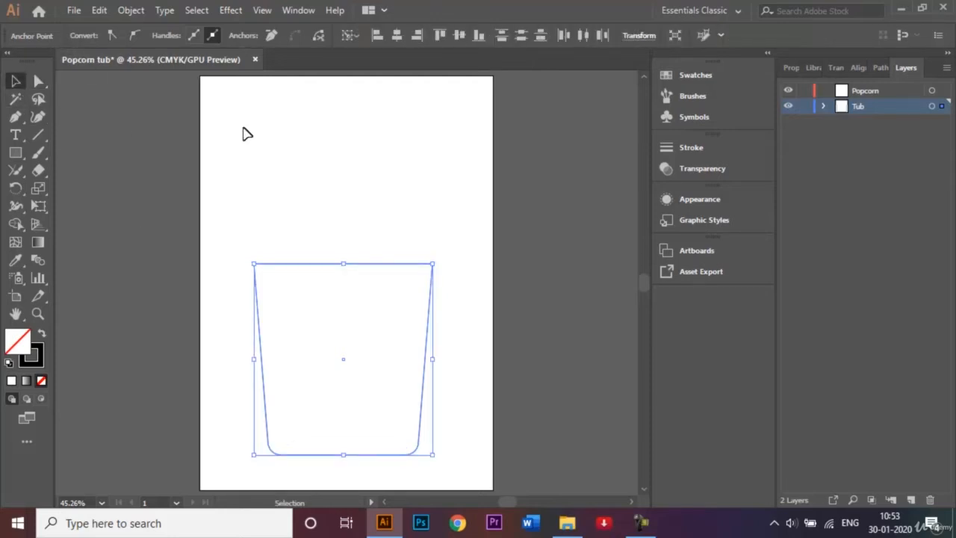
{"action": "left_click", "coordinate": [303, 162]}
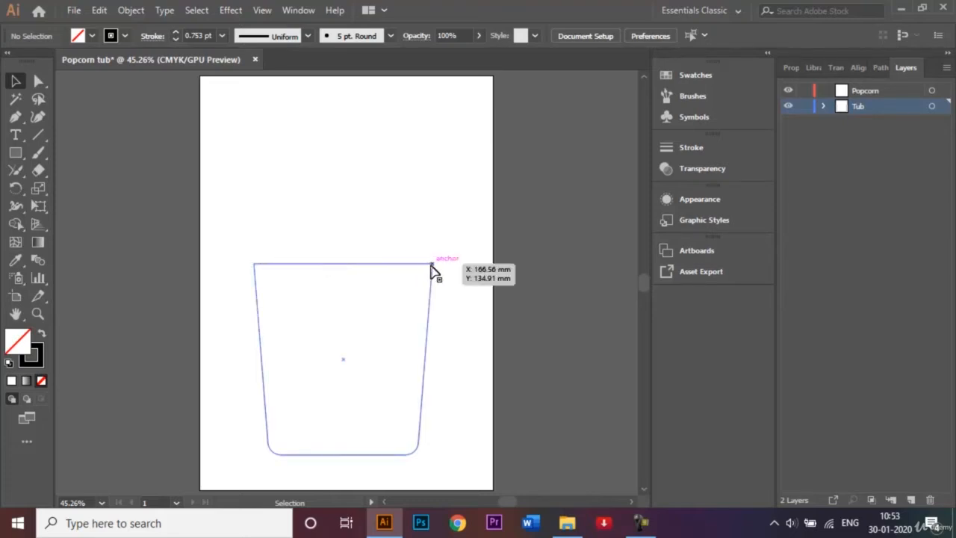
- Draw a wide rim rectangle across the top of the tub
{"action": "left_click", "coordinate": [16, 153]}
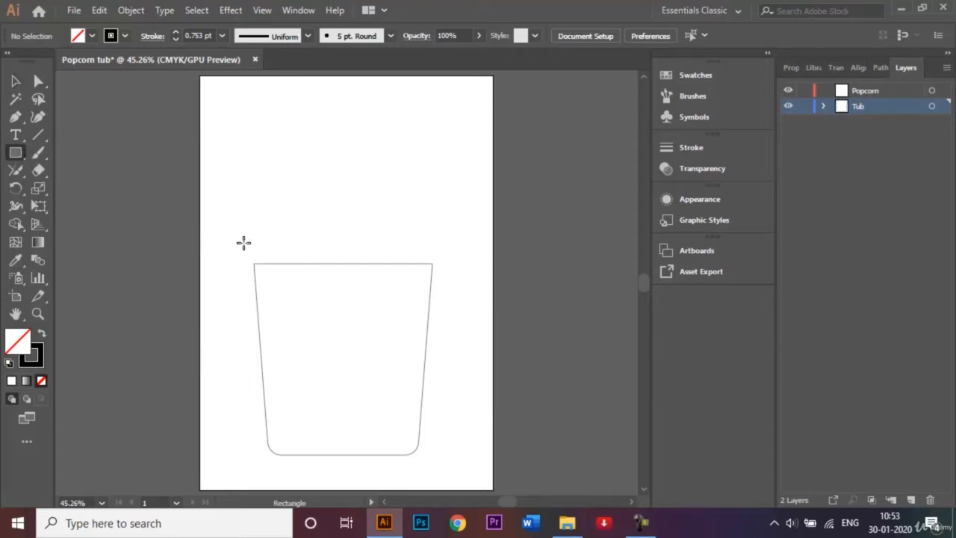
{"action": "left_click_drag", "start_coordinate": [244, 243], "coordinate": [444, 262]}
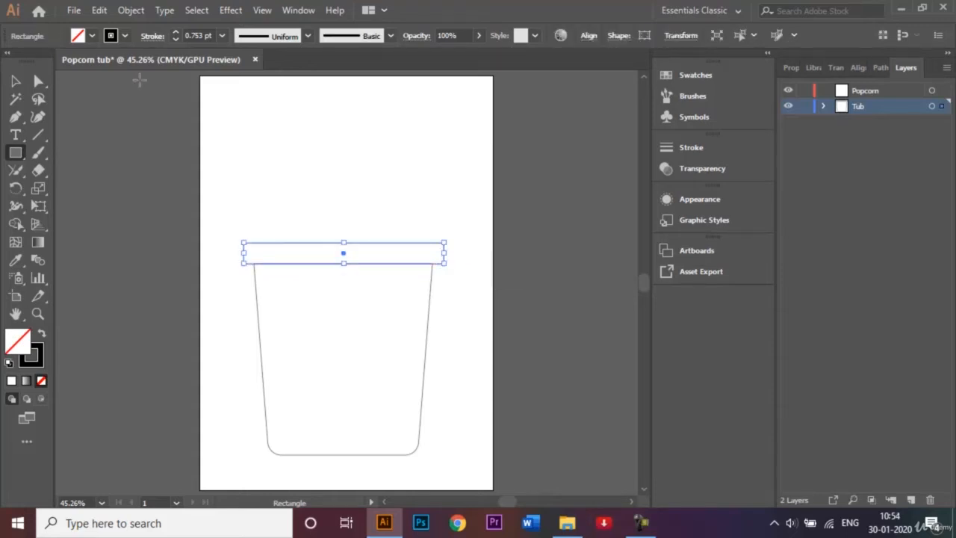
{"action": "left_click", "coordinate": [16, 81]}
{"action": "left_click", "coordinate": [243, 187]}
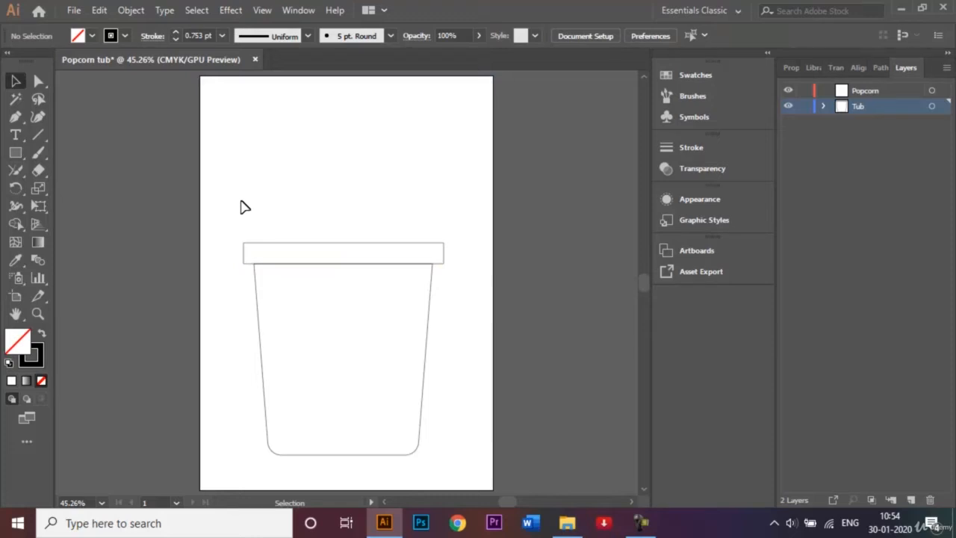
- Centre the rim and tub body horizontally, then select the rim rectangle
{"action": "left_click_drag", "start_coordinate": [240, 203], "coordinate": [442, 413]}
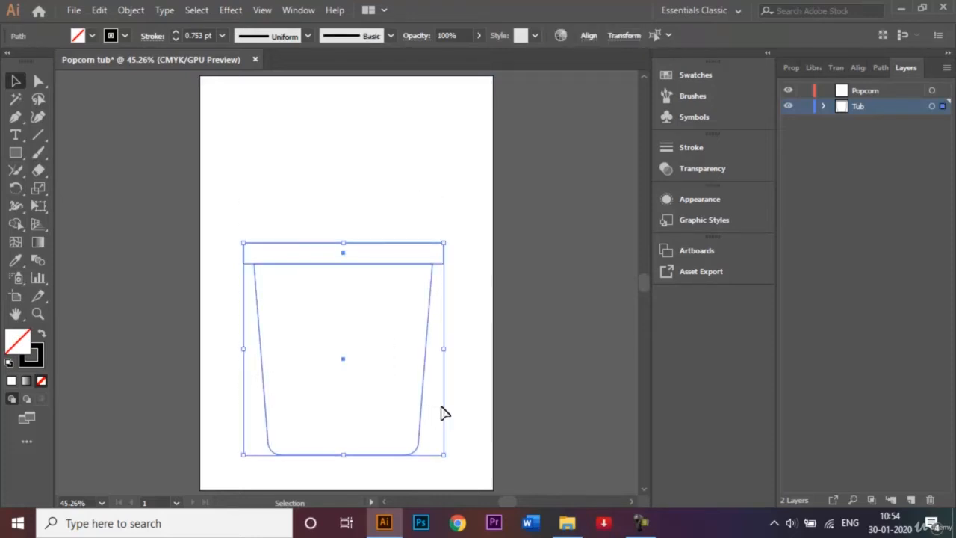
{"action": "left_click", "coordinate": [859, 68]}
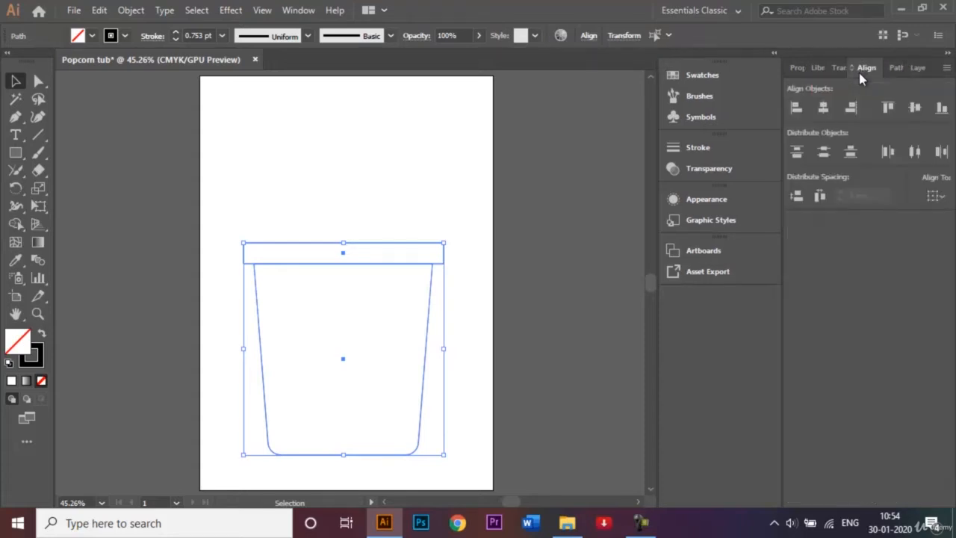
{"action": "left_click", "coordinate": [824, 108]}
{"action": "left_click", "coordinate": [917, 68]}
{"action": "left_click", "coordinate": [327, 218]}
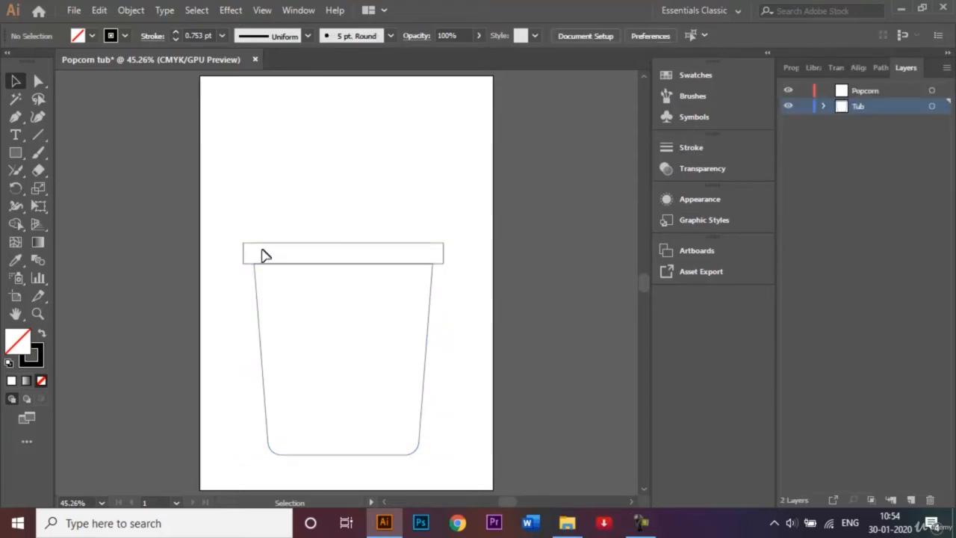
{"action": "left_click", "coordinate": [317, 252]}
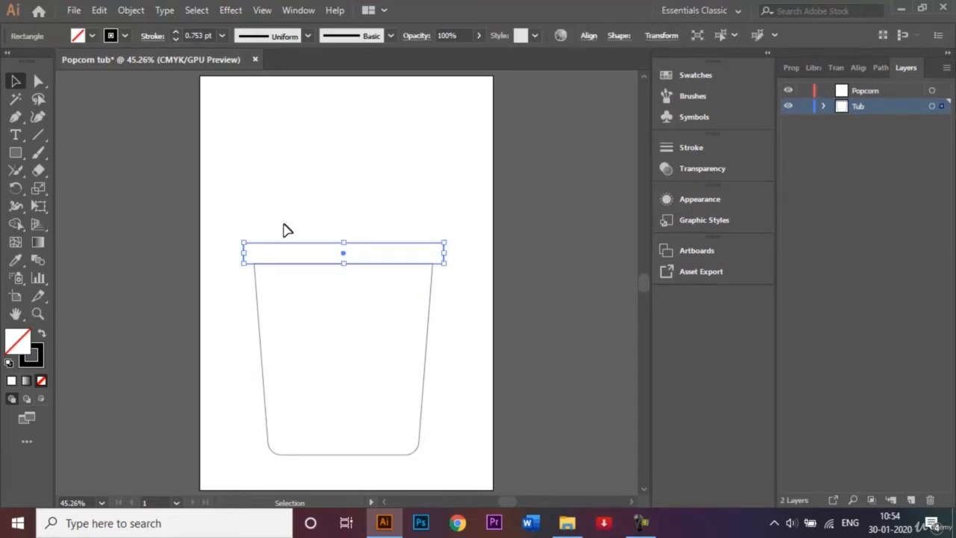
- Round the rim rectangle's corners fully into a pill shape, then fit the artboard in view
{"action": "left_click", "coordinate": [37, 82]}
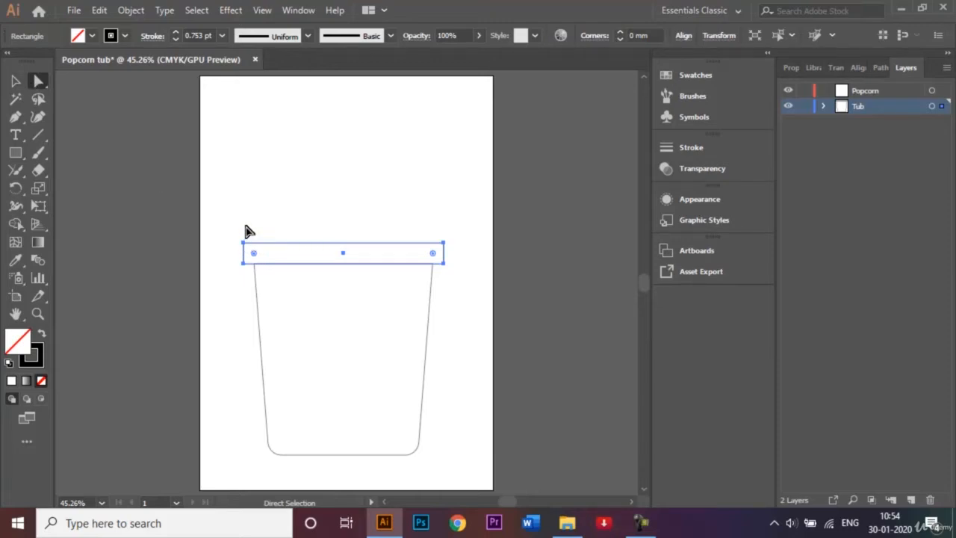
{"action": "key", "text": "ctrl+equal"}
{"action": "key", "text": "ctrl+equal"}
{"action": "key", "text": "ctrl+equal"}
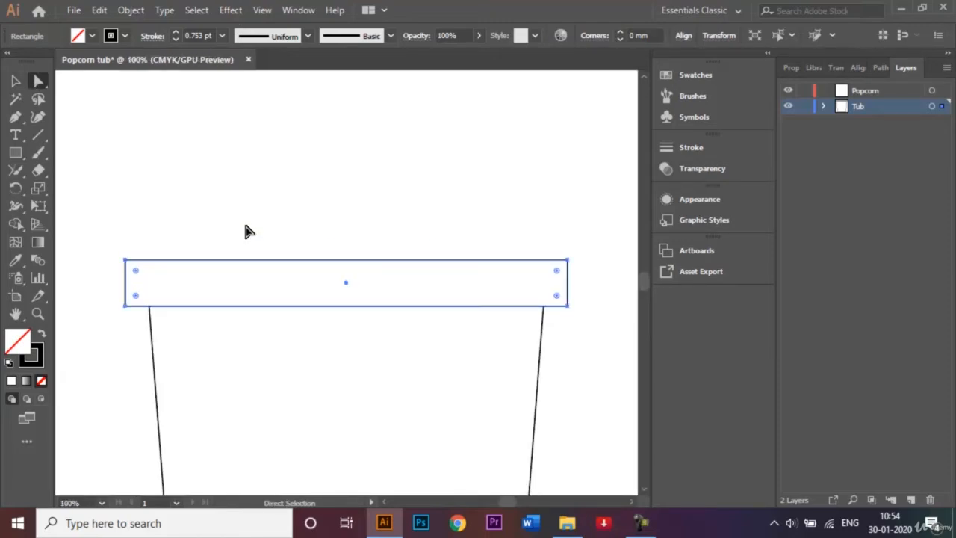
{"action": "left_click", "coordinate": [245, 226]}
{"action": "left_click", "coordinate": [142, 260]}
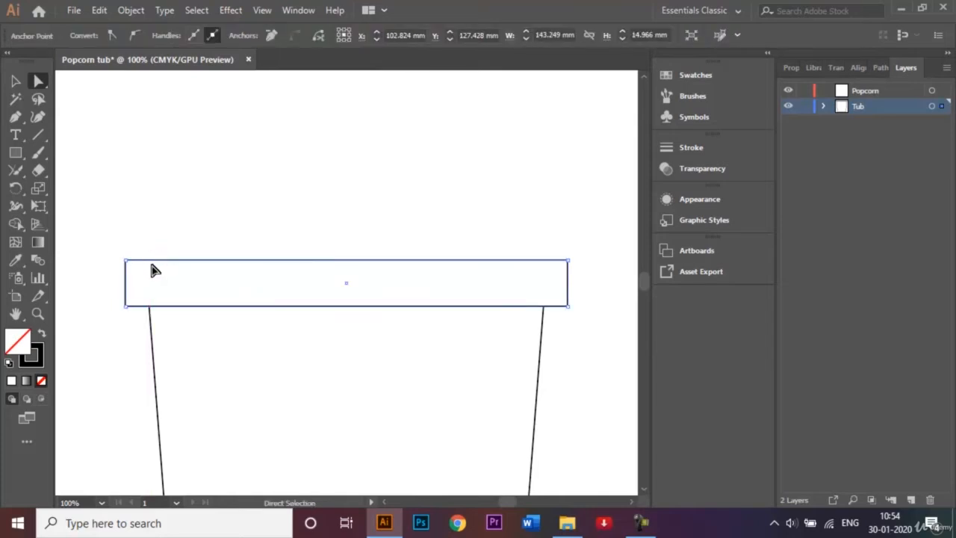
{"action": "left_click", "coordinate": [127, 262]}
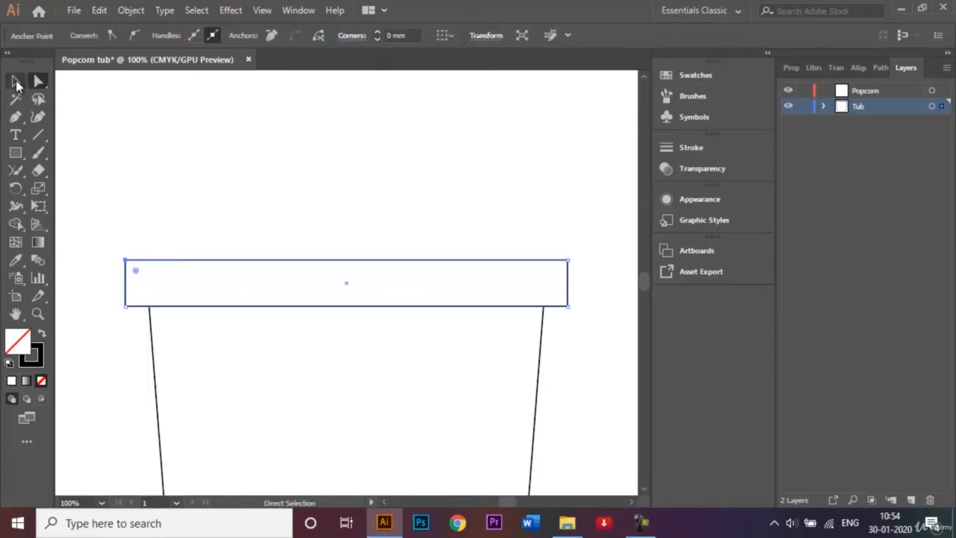
{"action": "left_click", "coordinate": [16, 82]}
{"action": "left_click", "coordinate": [188, 165]}
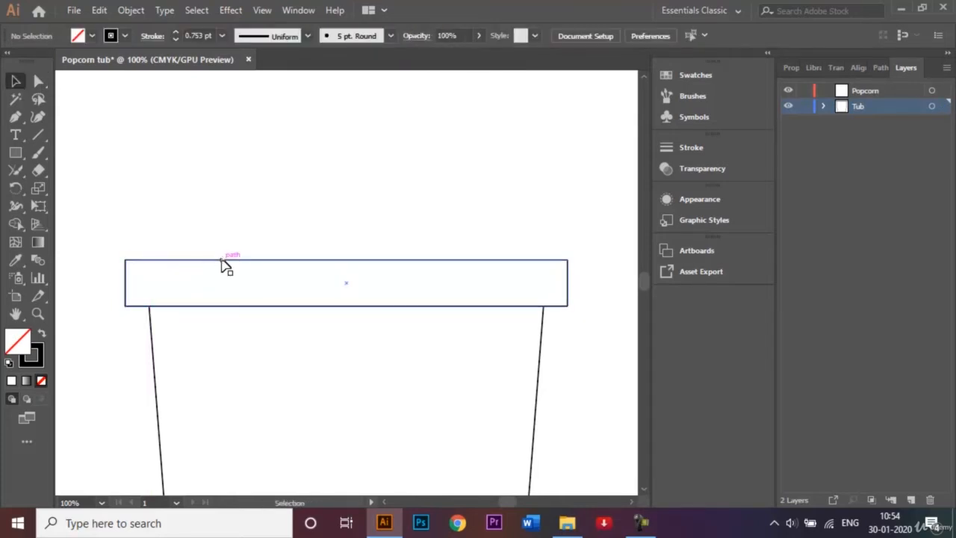
{"action": "left_click", "coordinate": [226, 262]}
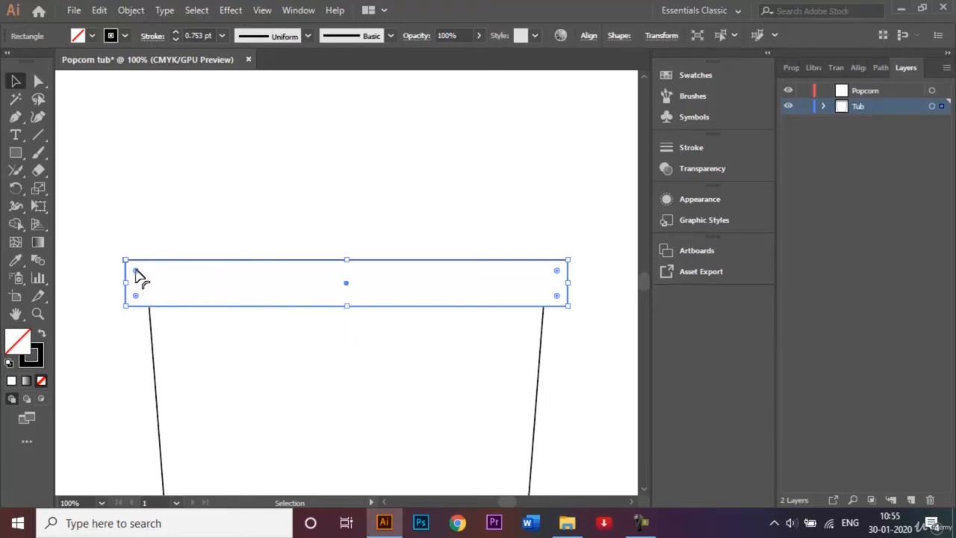
{"action": "left_click_drag", "start_coordinate": [135, 271], "coordinate": [166, 282]}
{"action": "left_click", "coordinate": [226, 218]}
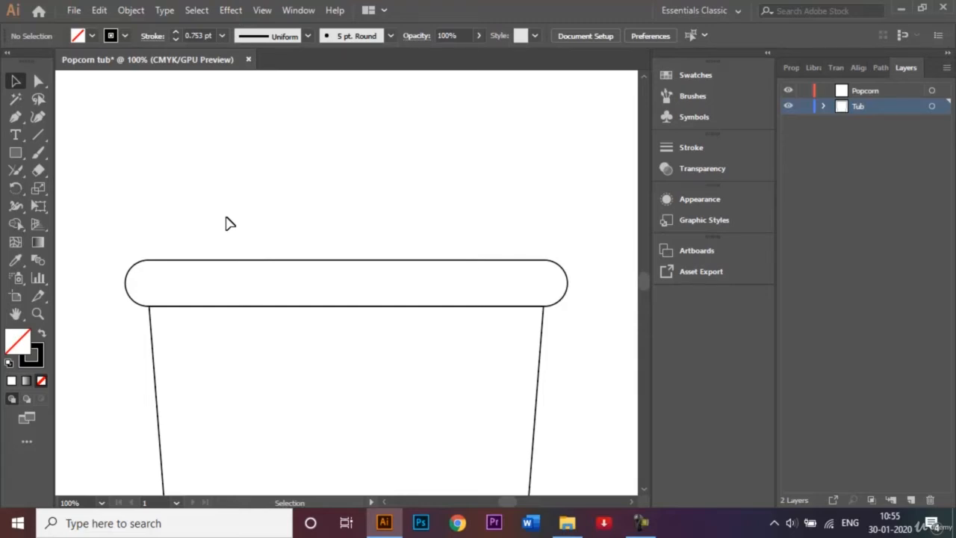
{"action": "key", "text": "ctrl+0"}
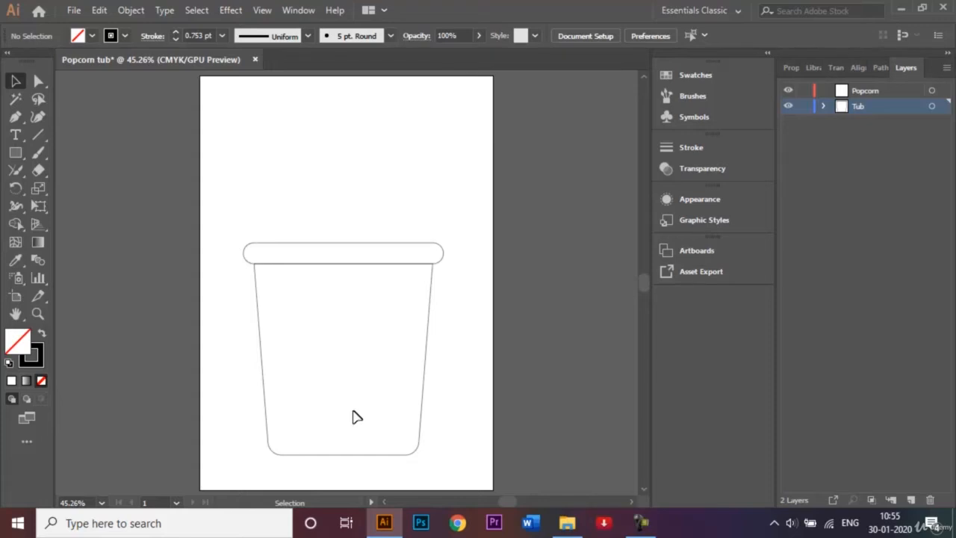
- Draw a tall stripe from rim to base and make it narrower
{"action": "left_click", "coordinate": [15, 154]}
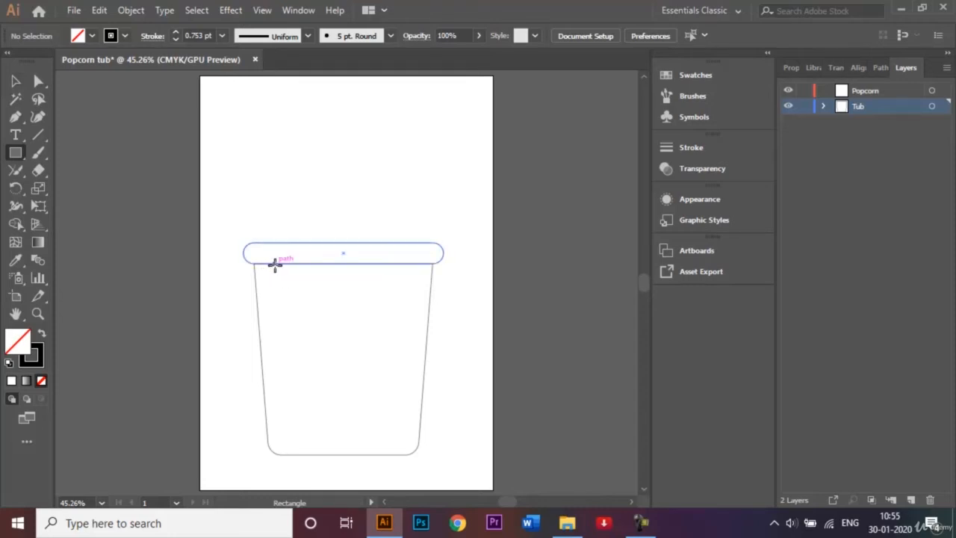
{"action": "left_click_drag", "start_coordinate": [275, 263], "coordinate": [295, 453]}
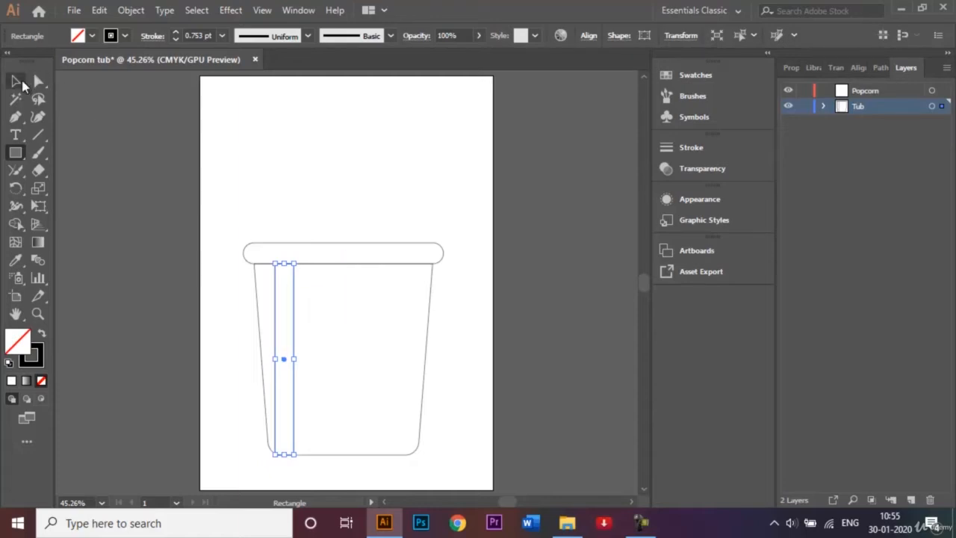
{"action": "left_click", "coordinate": [18, 82]}
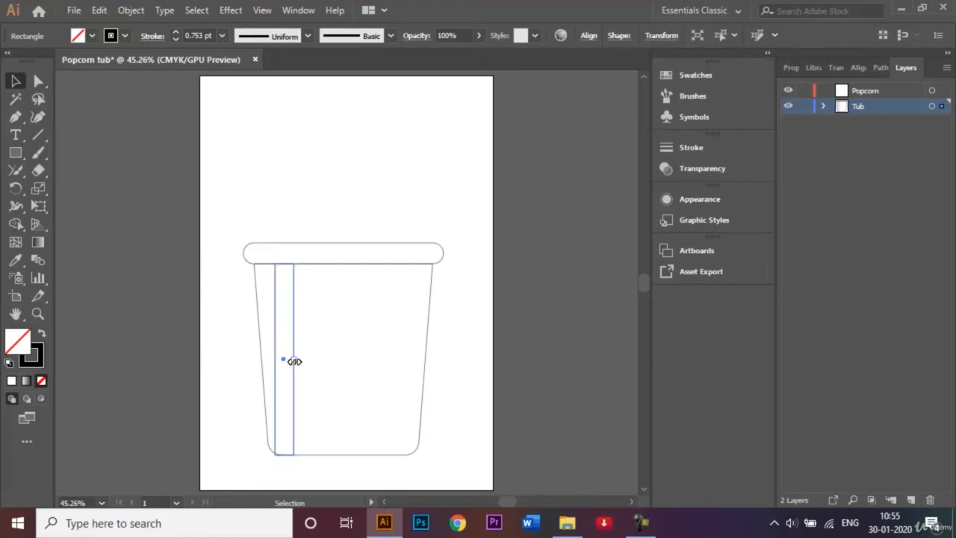
{"action": "left_click_drag", "start_coordinate": [294, 361], "coordinate": [284, 359]}
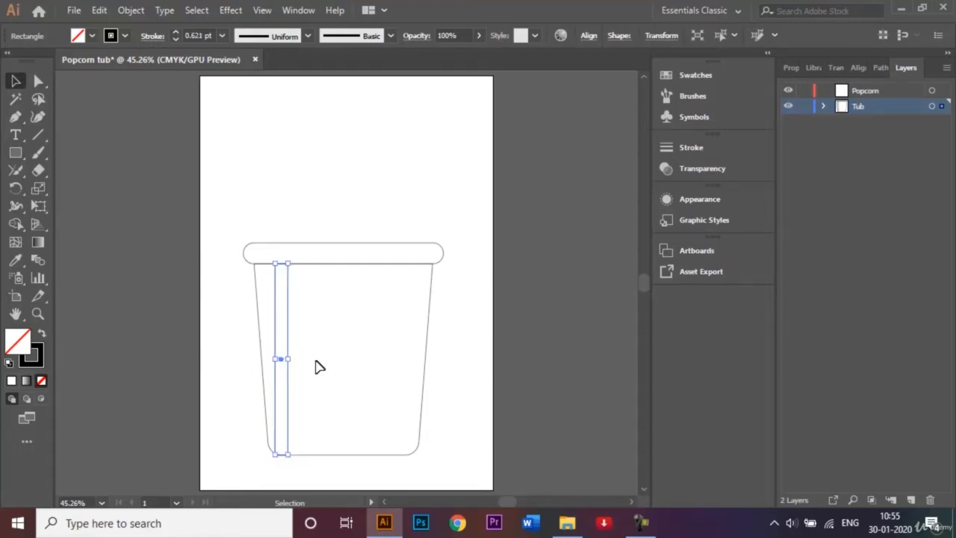
{"action": "left_click", "coordinate": [319, 367]}
- Duplicate the narrow stripe to the right to repeat it across the tub
{"action": "left_click", "coordinate": [283, 359]}
{"action": "left_click_drag", "start_coordinate": [280, 360], "coordinate": [415, 364]}
{"action": "left_click", "coordinate": [467, 388]}
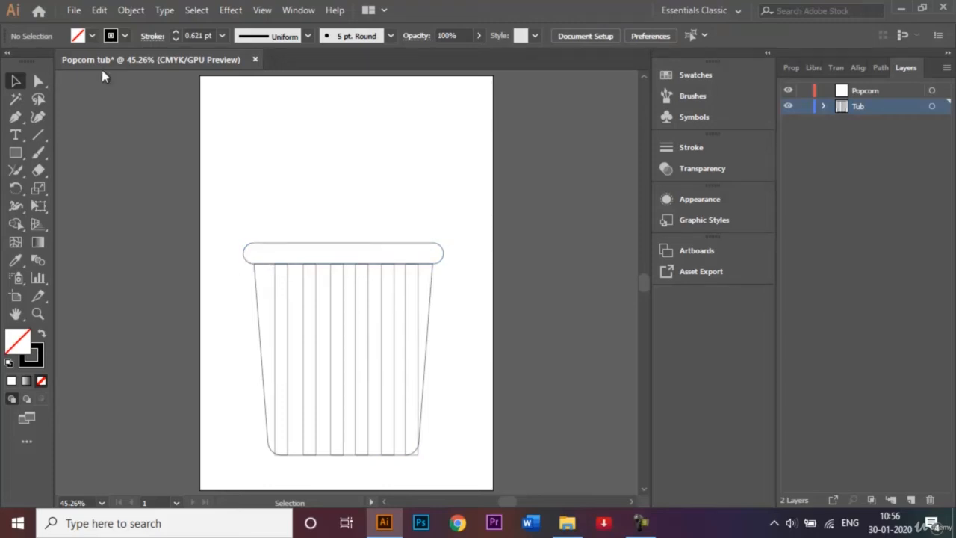
{"action": "left_click", "coordinate": [38, 81]}
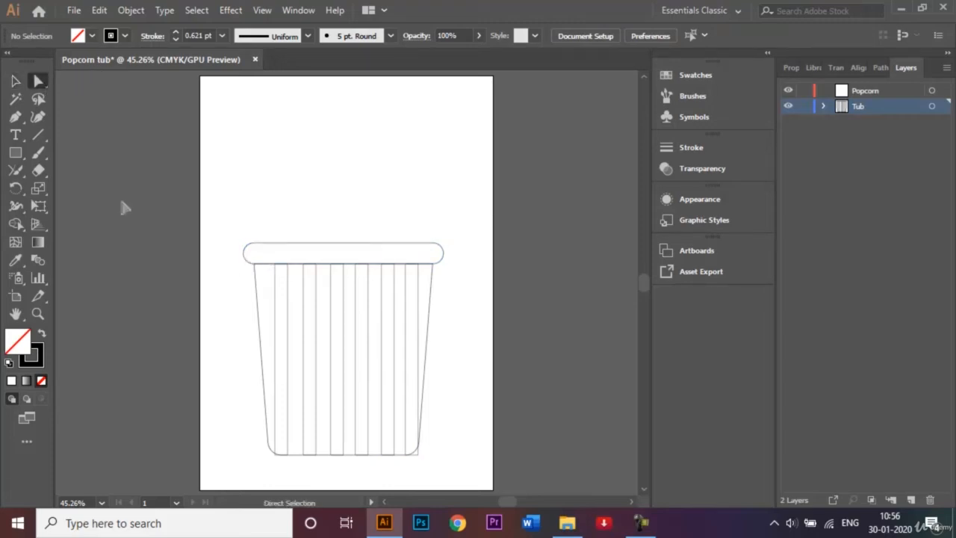
- Round the rightmost stripe's bottom-right and leftmost stripe's bottom-left corners to match the base
{"action": "left_click", "coordinate": [420, 453]}
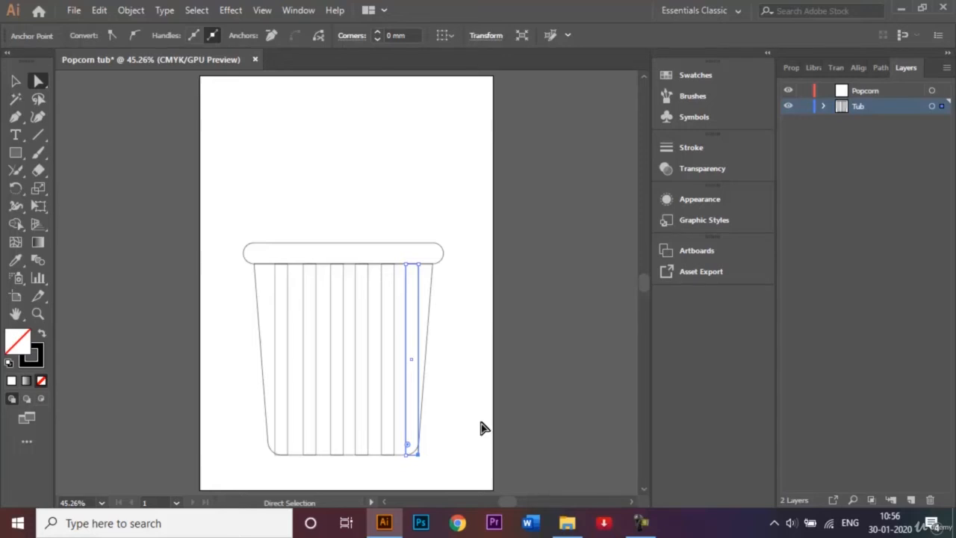
{"action": "key", "text": "ctrl+="}
{"action": "key", "text": "ctrl+="}
{"action": "key", "text": "ctrl+="}
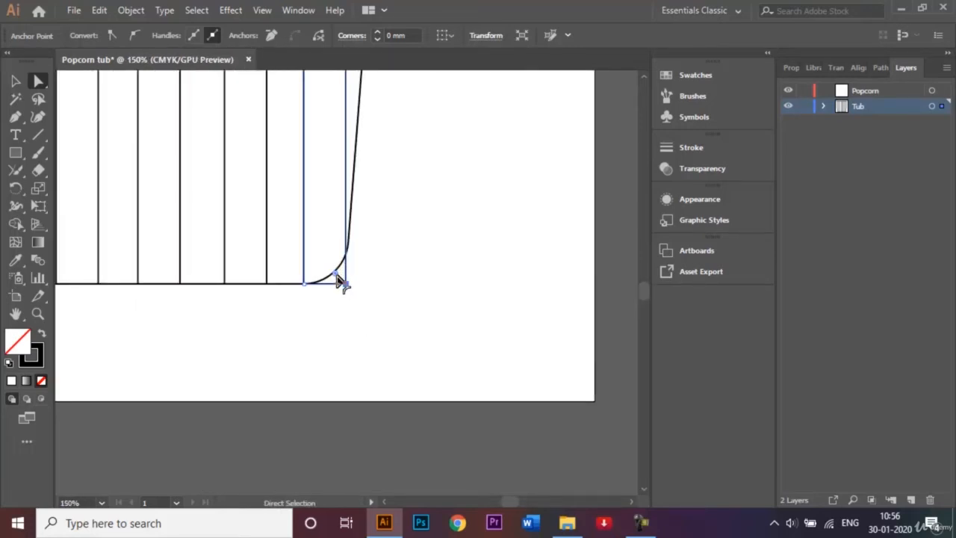
{"action": "left_click_drag", "start_coordinate": [336, 277], "coordinate": [306, 249]}
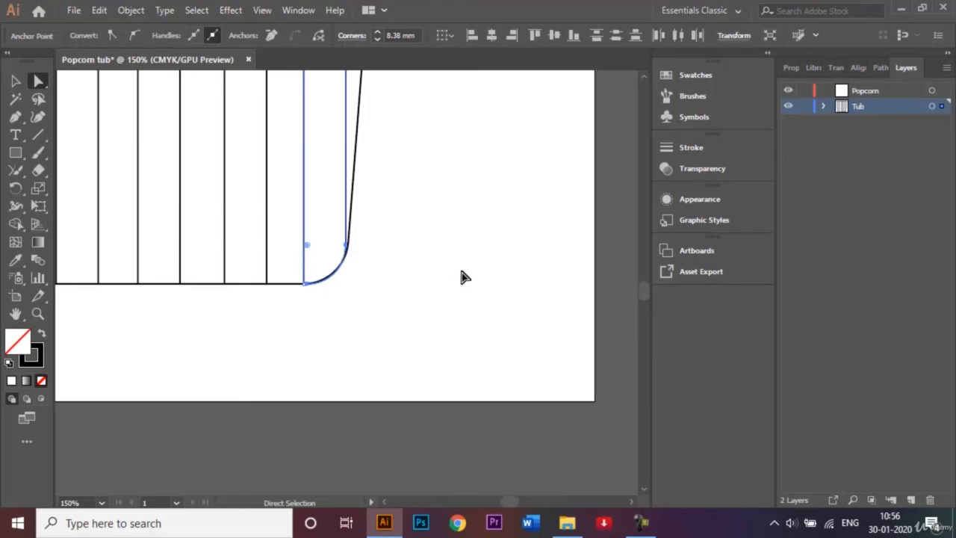
{"action": "left_click", "coordinate": [386, 502]}
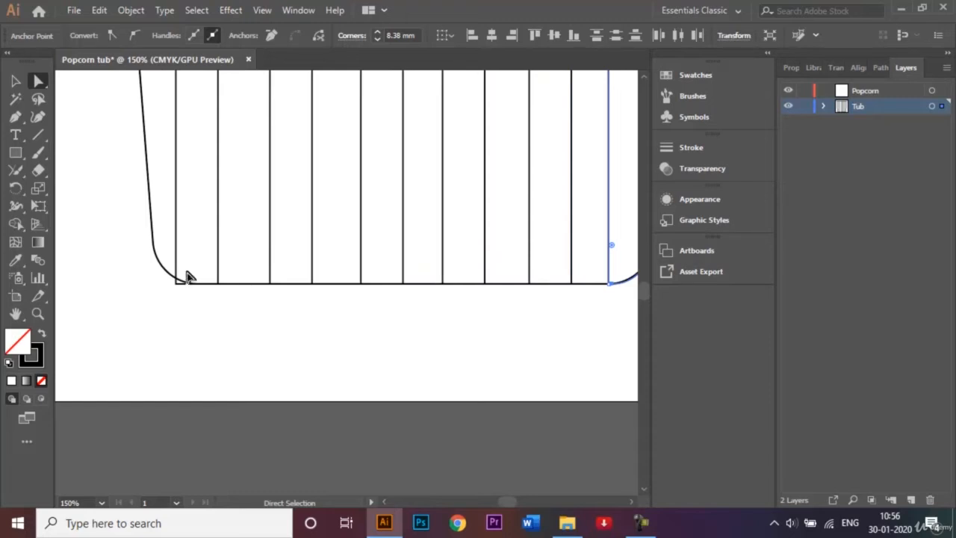
{"action": "left_click", "coordinate": [176, 283]}
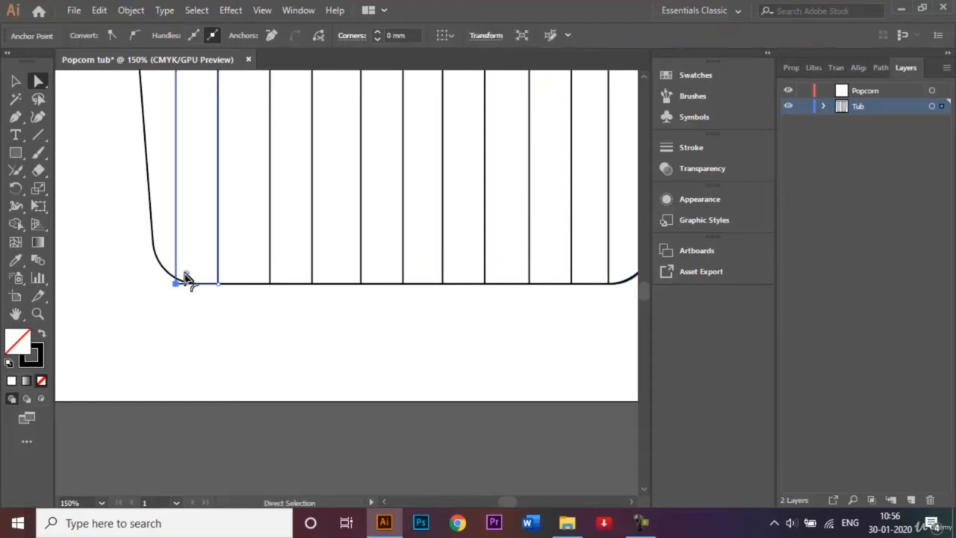
{"action": "left_click_drag", "start_coordinate": [187, 280], "coordinate": [190, 275]}
{"action": "left_click", "coordinate": [196, 318]}
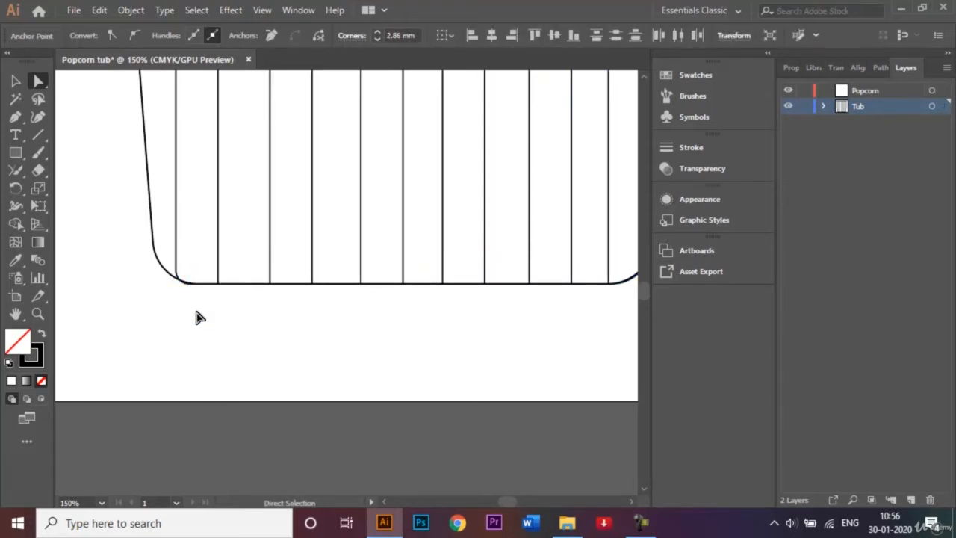
{"action": "key", "text": "ctrl+0"}
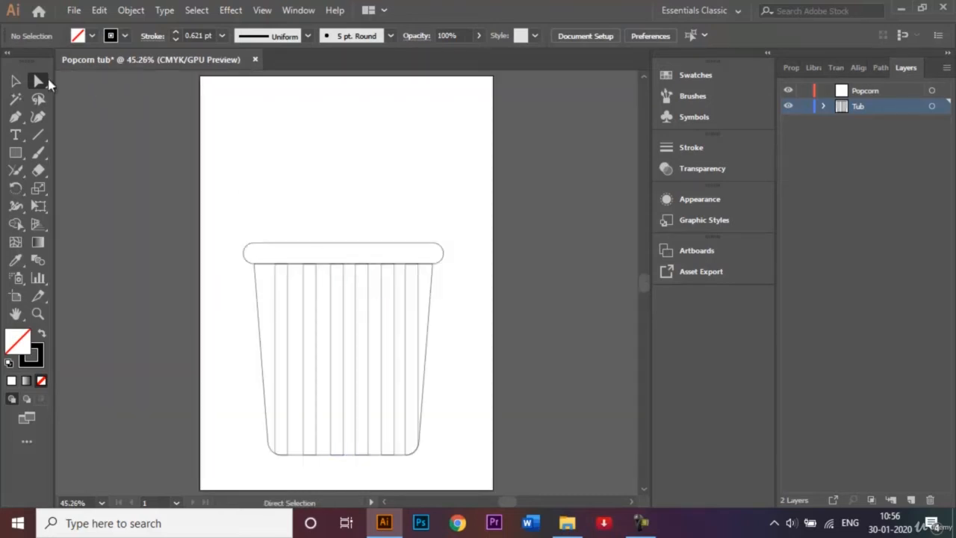
{"action": "left_click", "coordinate": [16, 82]}
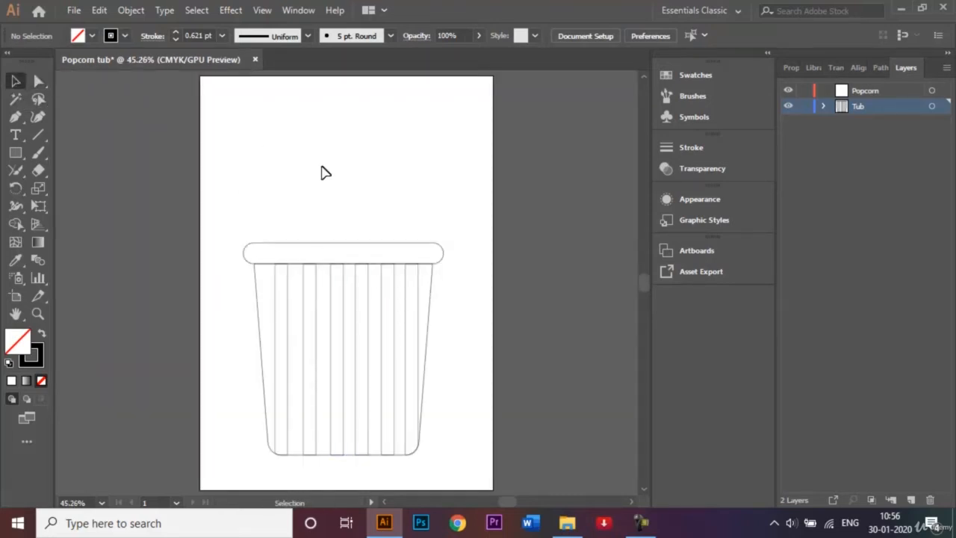
- Fill the tub body with CMYK Red
{"action": "left_click", "coordinate": [257, 301]}
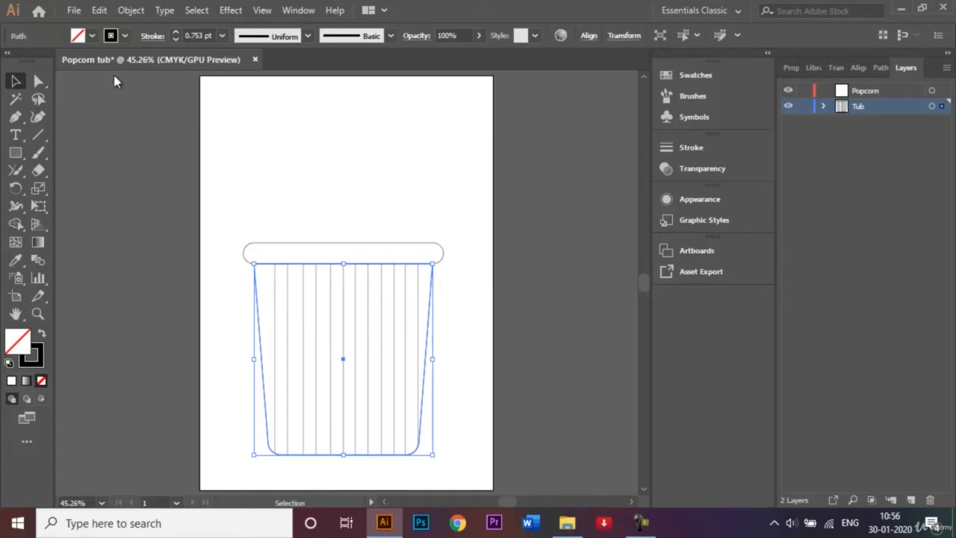
{"action": "left_click", "coordinate": [92, 36]}
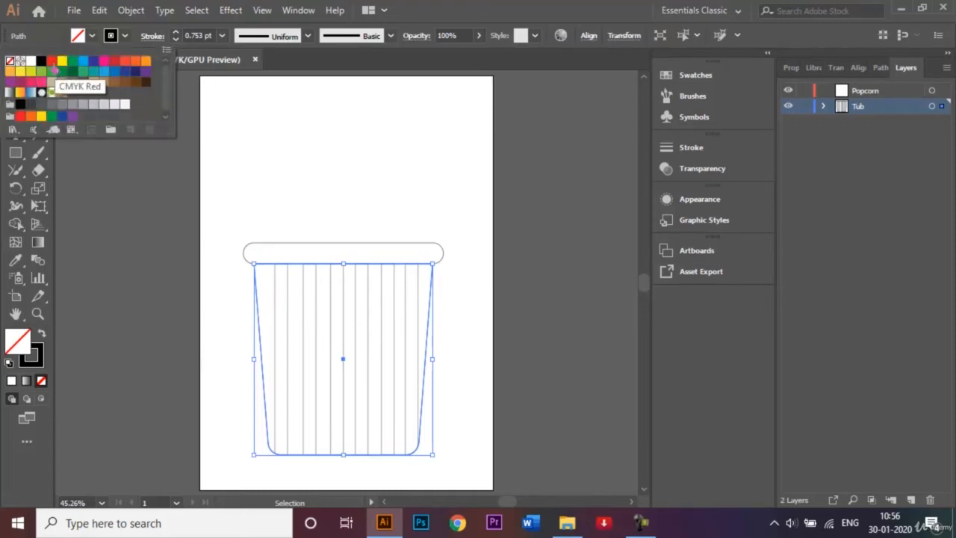
{"action": "left_click", "coordinate": [51, 59]}
{"action": "left_click", "coordinate": [310, 182]}
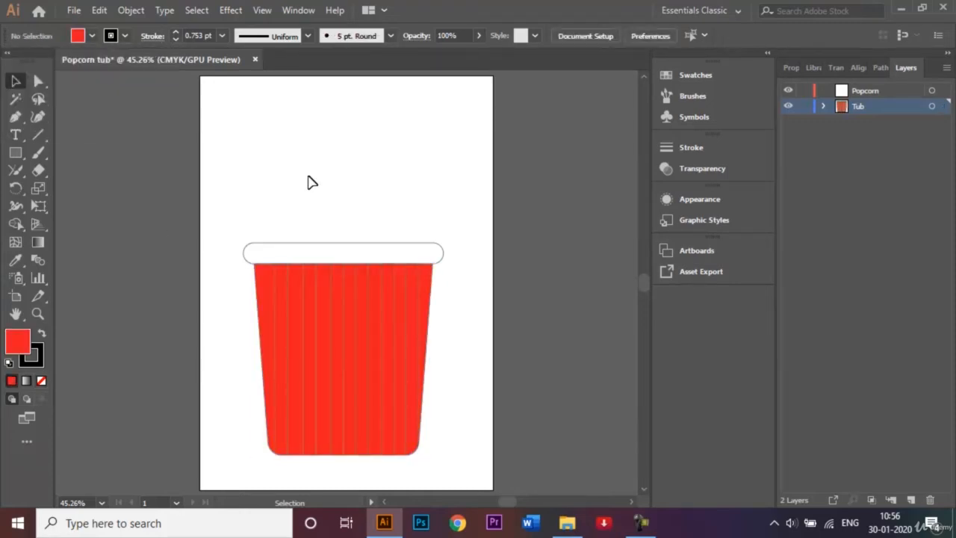
- Select six alternate stripes and fill them white
{"action": "left_click", "coordinate": [290, 297]}
{"action": "left_click", "coordinate": [316, 299], "text": "shift"}
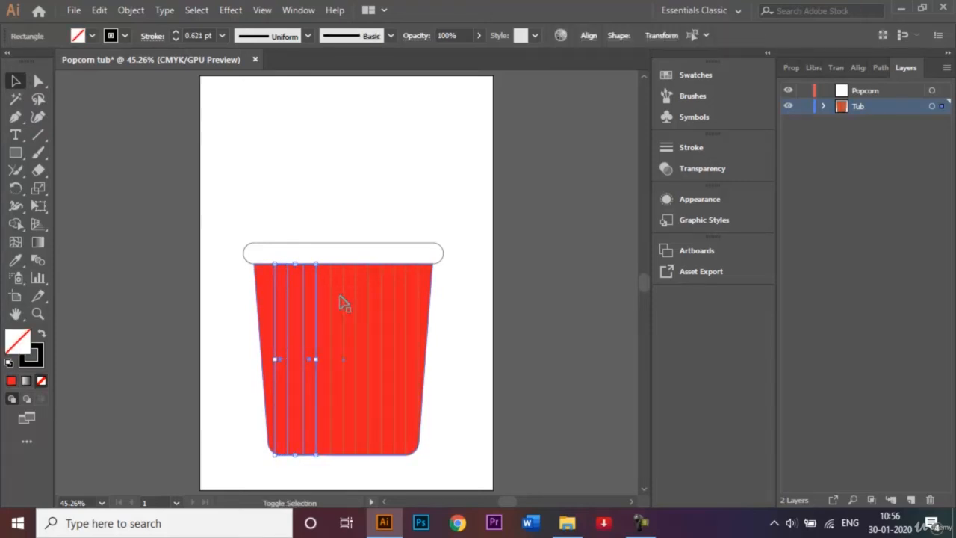
{"action": "left_click", "coordinate": [341, 301], "text": "shift"}
{"action": "left_click", "coordinate": [369, 306], "text": "shift"}
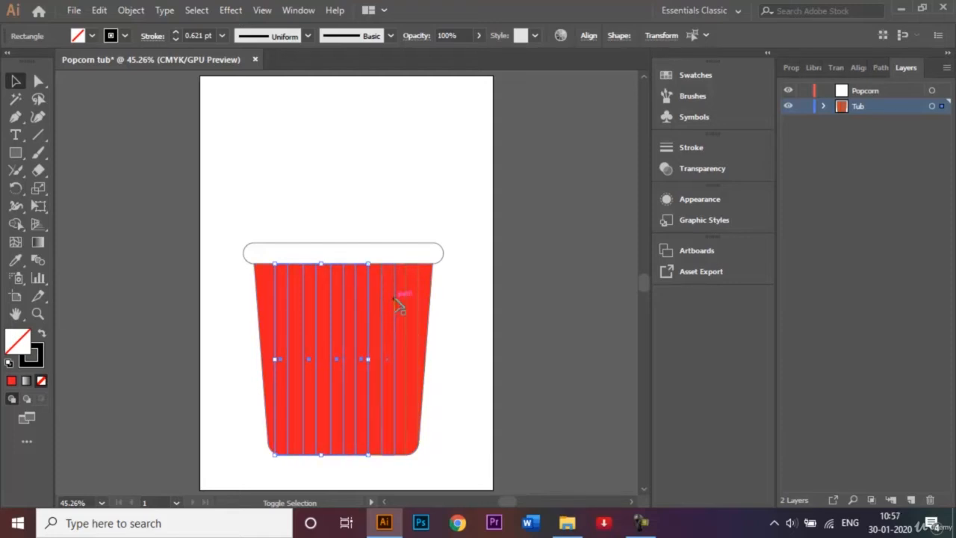
{"action": "left_click", "coordinate": [401, 306], "text": "shift"}
{"action": "left_click", "coordinate": [422, 304], "text": "shift"}
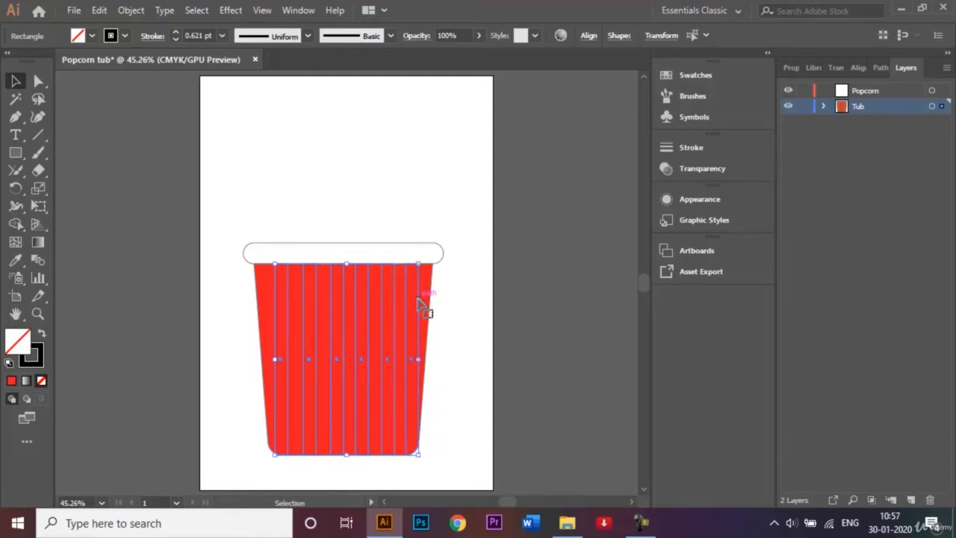
{"action": "left_click", "coordinate": [90, 37]}
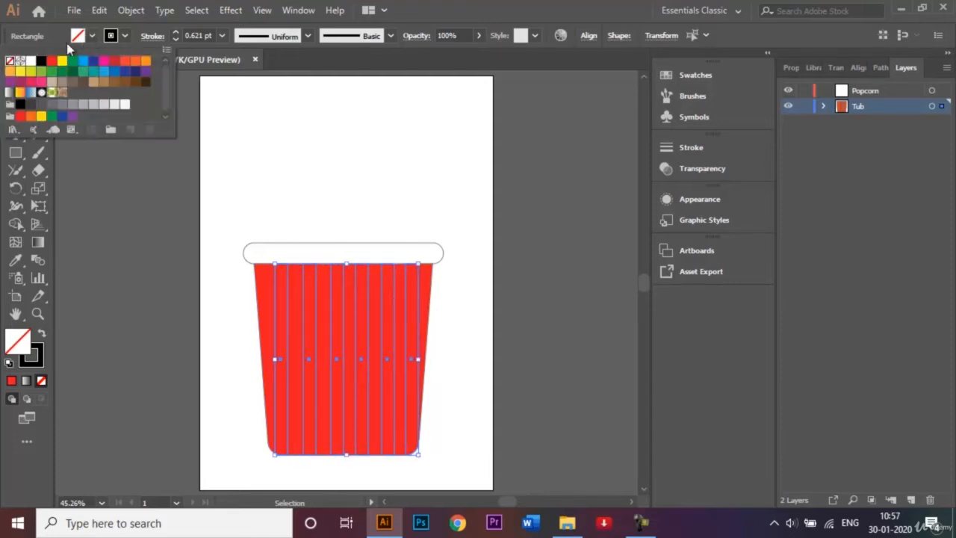
{"action": "left_click", "coordinate": [31, 63]}
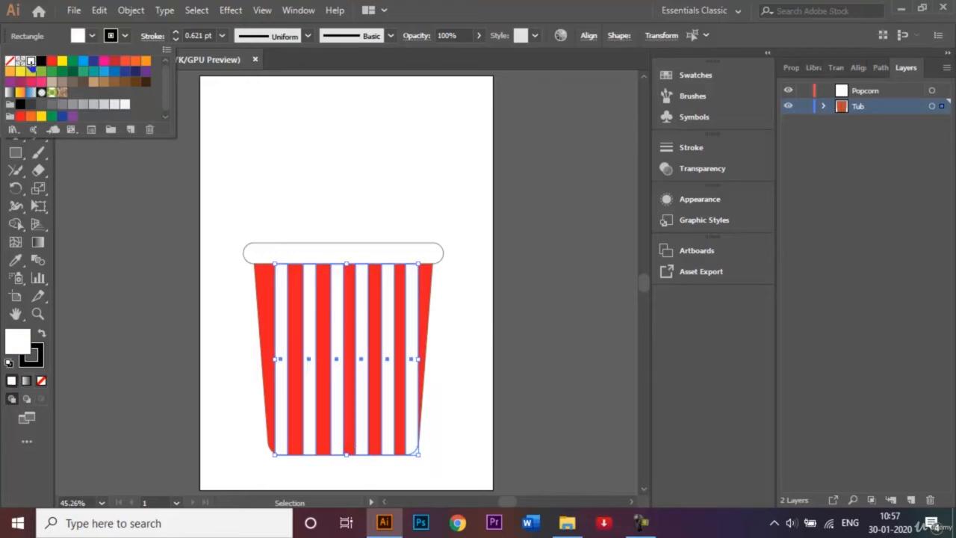
{"action": "left_click", "coordinate": [325, 201]}
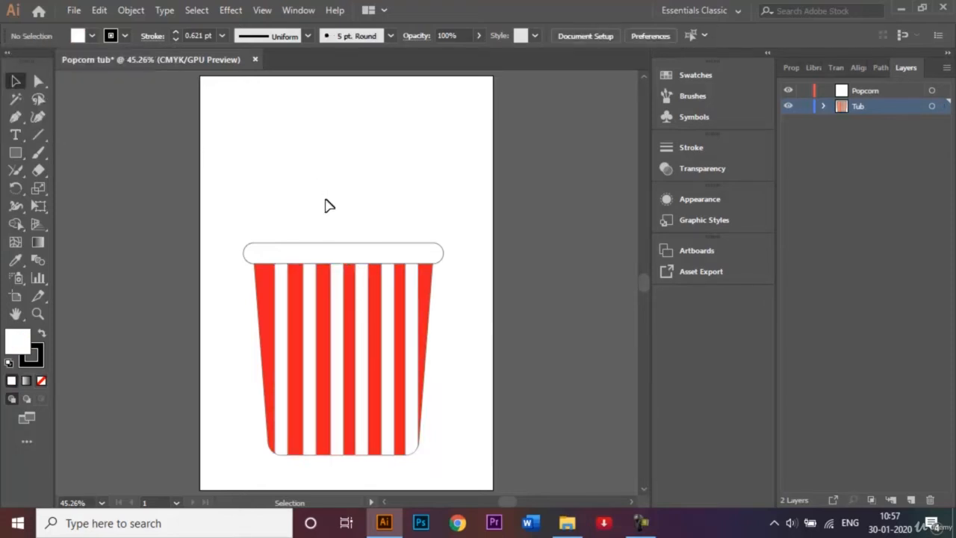
- Shorten the rim's height and fill it light grey
{"action": "left_click", "coordinate": [352, 250]}
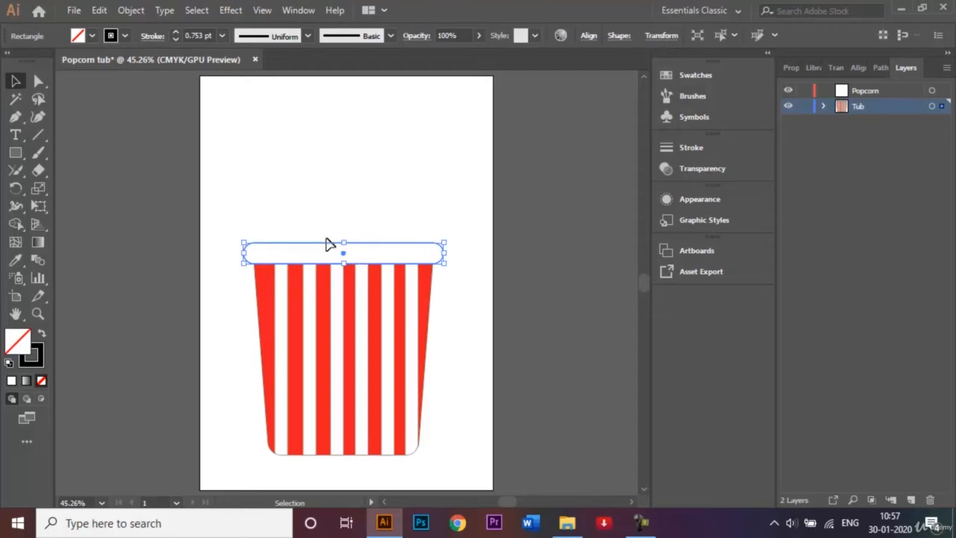
{"action": "left_click_drag", "start_coordinate": [344, 241], "coordinate": [344, 251]}
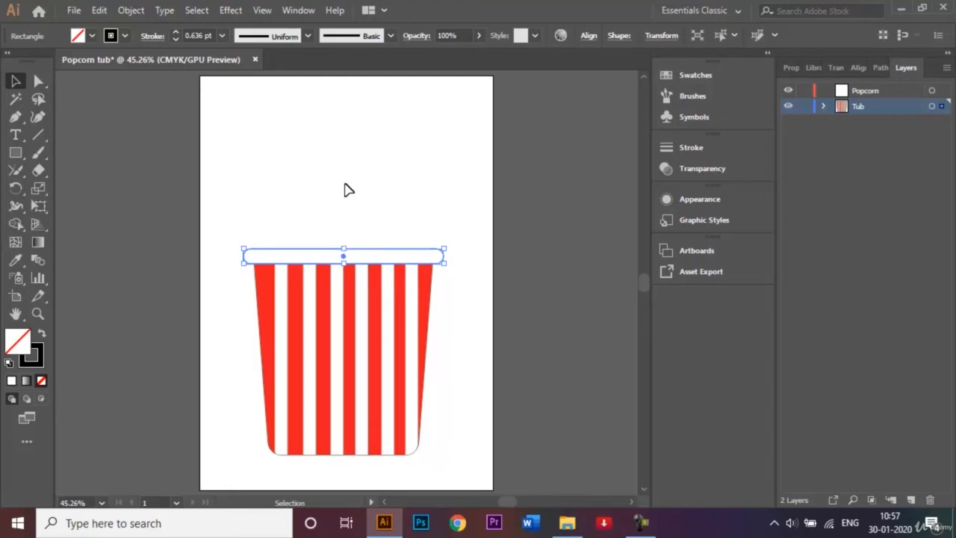
{"action": "left_click", "coordinate": [92, 35]}
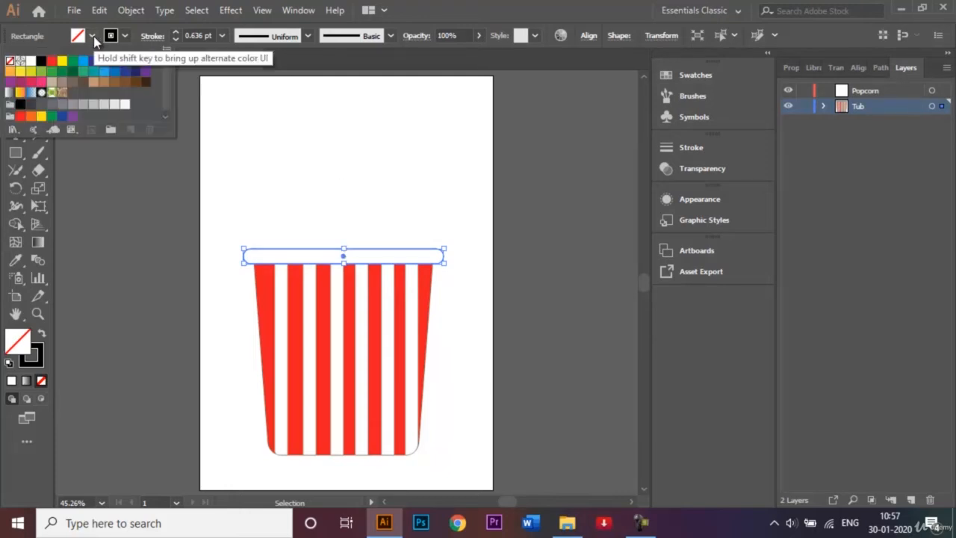
{"action": "left_click", "coordinate": [104, 106]}
{"action": "left_click", "coordinate": [320, 182]}
{"action": "left_click", "coordinate": [334, 219]}
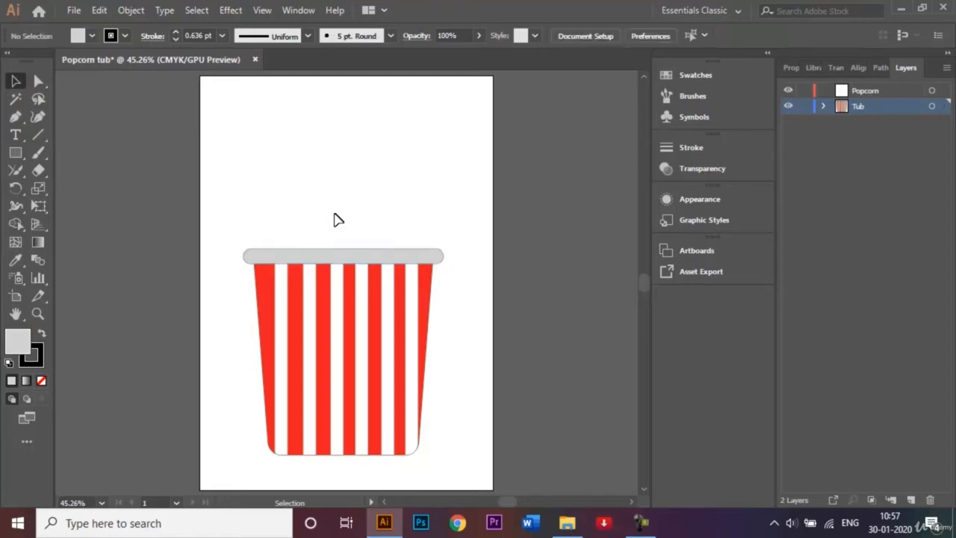
{"action": "left_click_drag", "start_coordinate": [223, 204], "coordinate": [448, 478]}
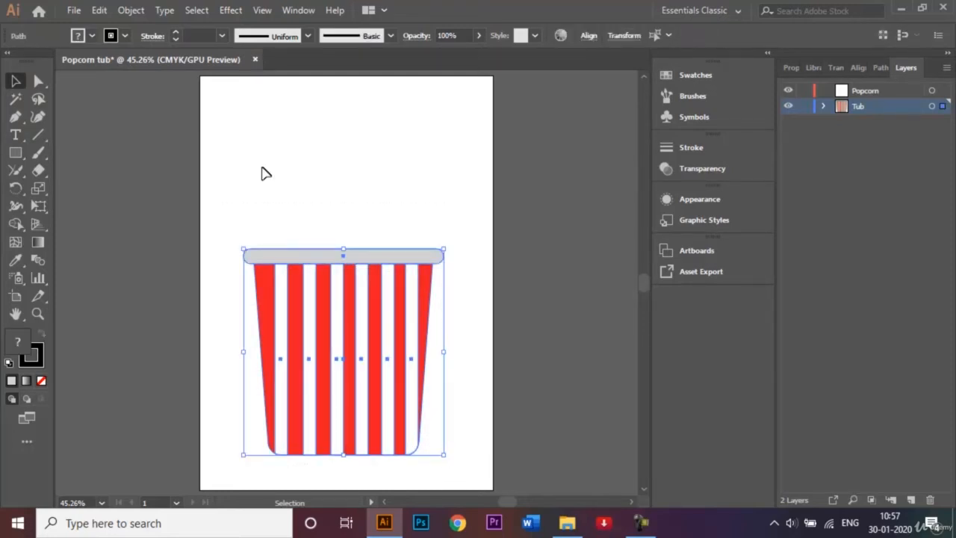
- Set the tub parts' stroke to None, lock the Tub layer, and make Popcorn the active layer
{"action": "left_click", "coordinate": [124, 37]}
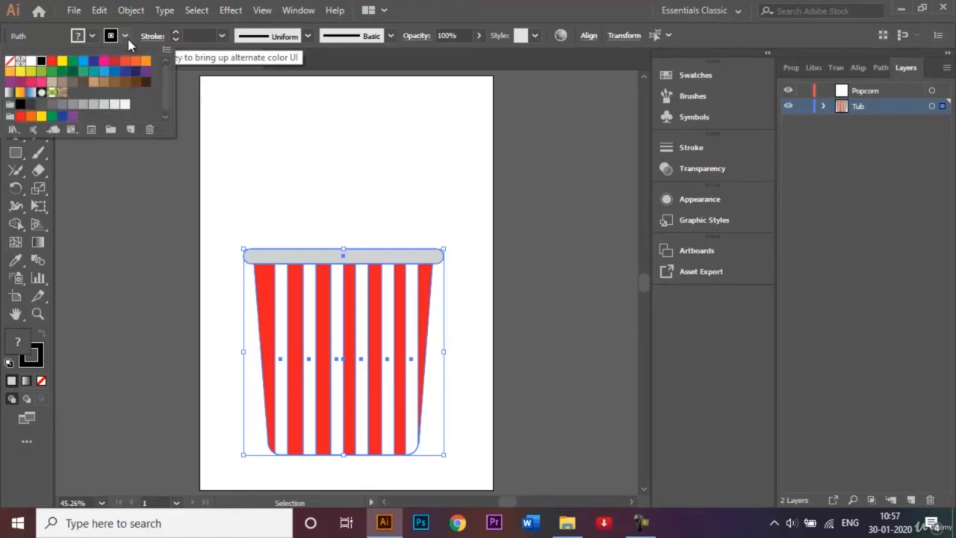
{"action": "left_click", "coordinate": [10, 64]}
{"action": "left_click", "coordinate": [305, 199]}
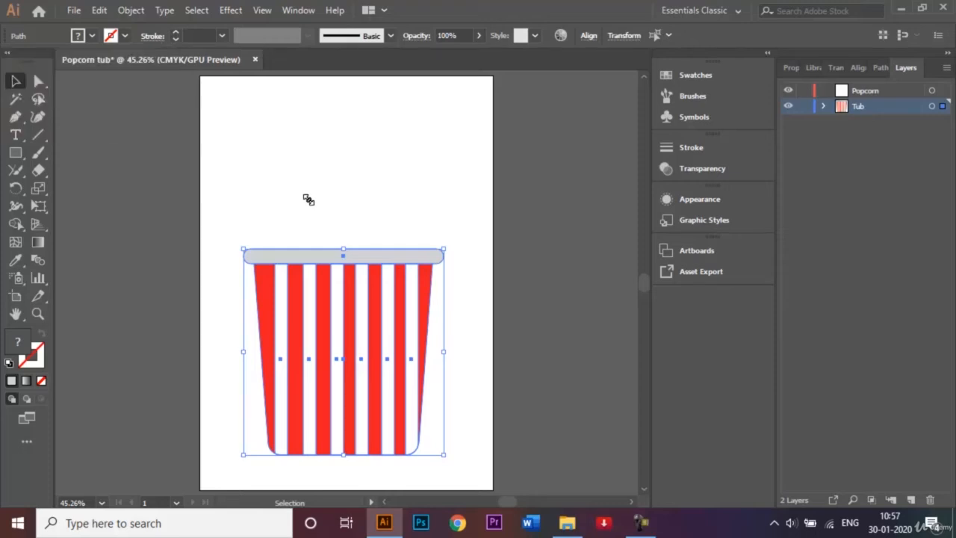
{"action": "left_click", "coordinate": [354, 219]}
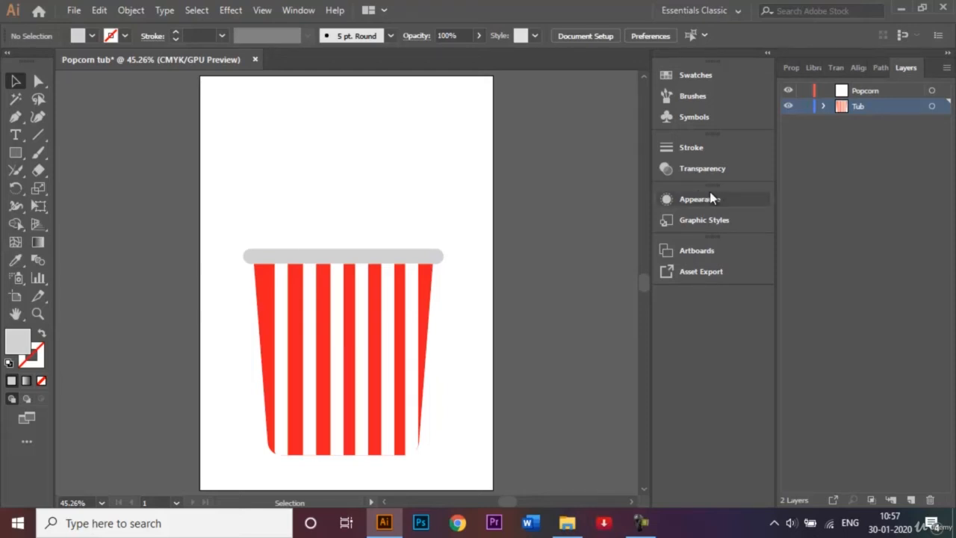
{"action": "left_click", "coordinate": [805, 106]}
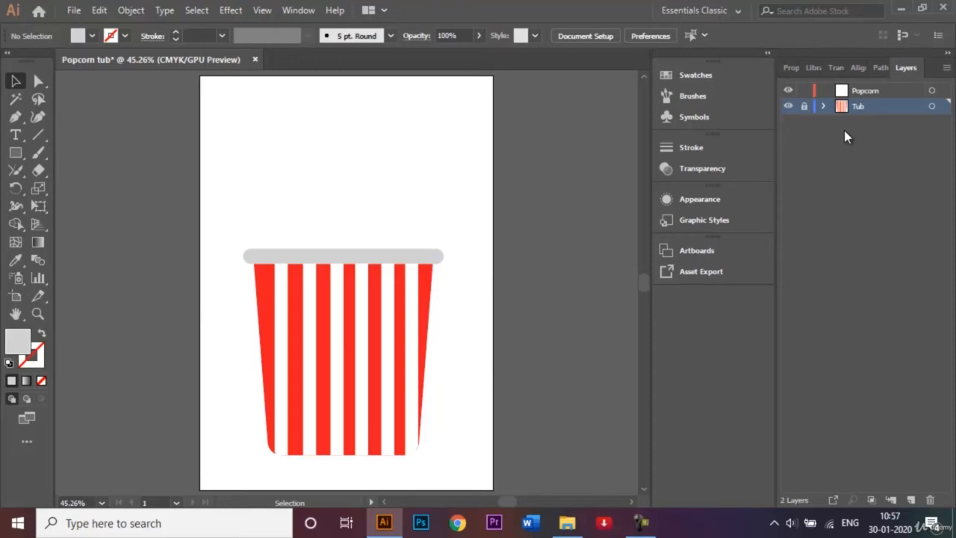
{"action": "left_click", "coordinate": [881, 92]}
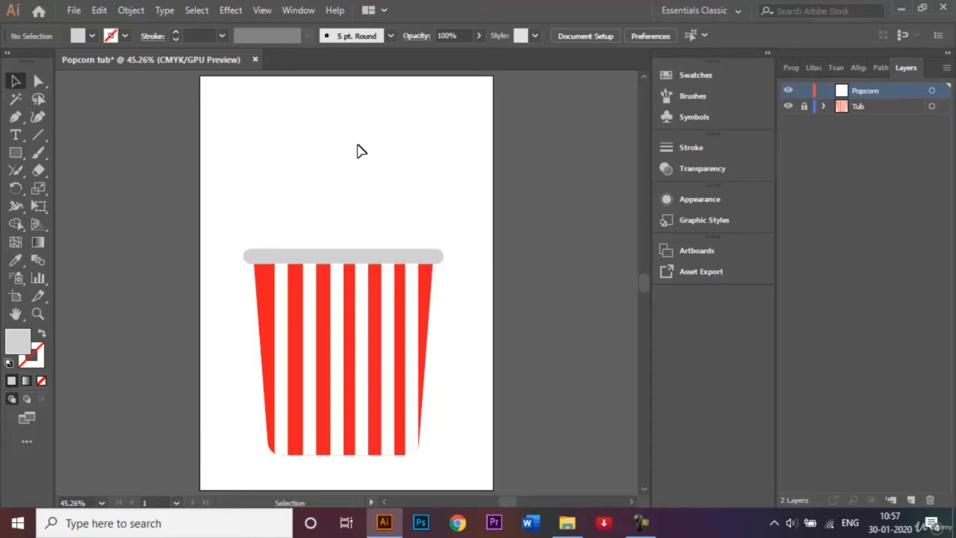
- Zoom in on the area above the tub and pick the Ellipse Tool
{"action": "key", "text": "ctrl+equal"}
{"action": "key", "text": "ctrl+equal"}
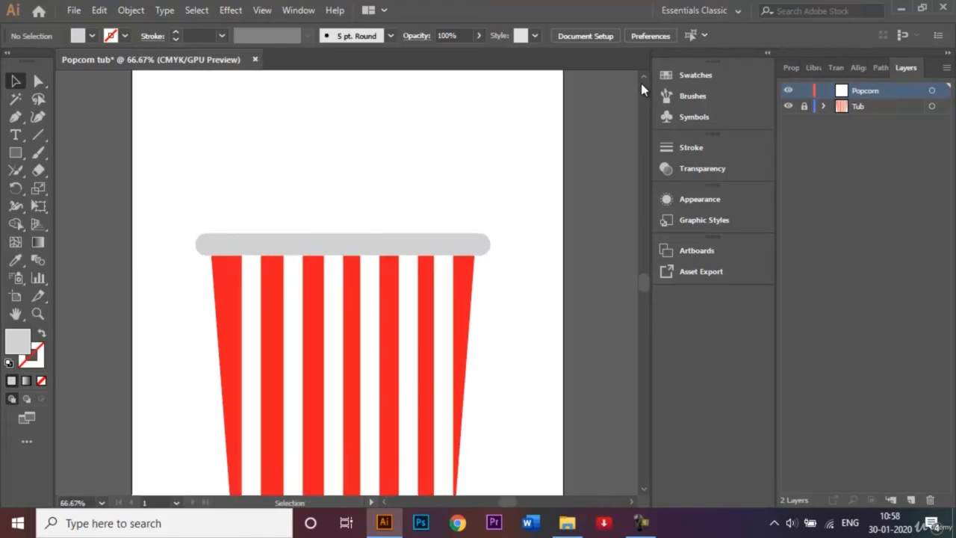
{"action": "left_click", "coordinate": [642, 77]}
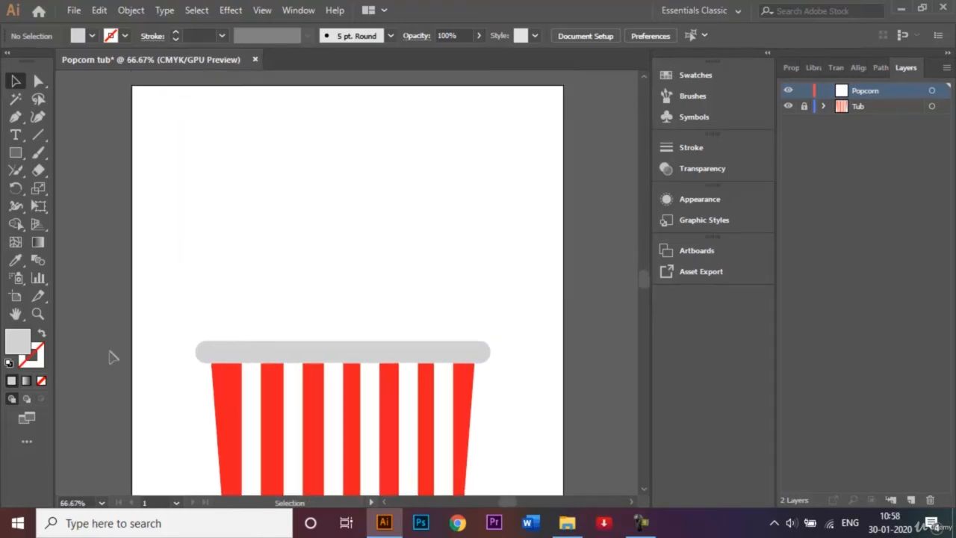
{"action": "left_click", "coordinate": [15, 159]}
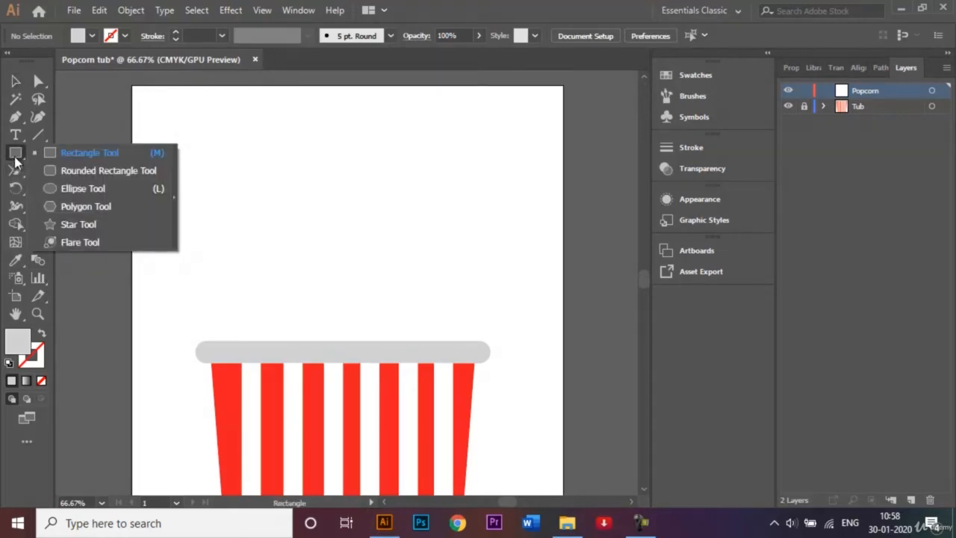
{"action": "left_click", "coordinate": [69, 191]}
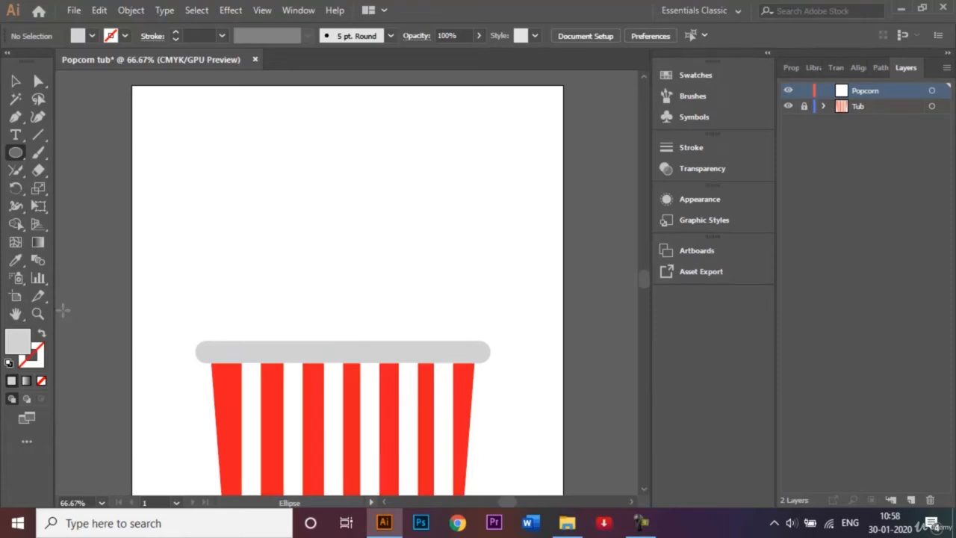
- Set the fill to pale beige f2d39c and click above the tub for an exact-size ellipse
{"action": "double_click", "coordinate": [23, 348]}
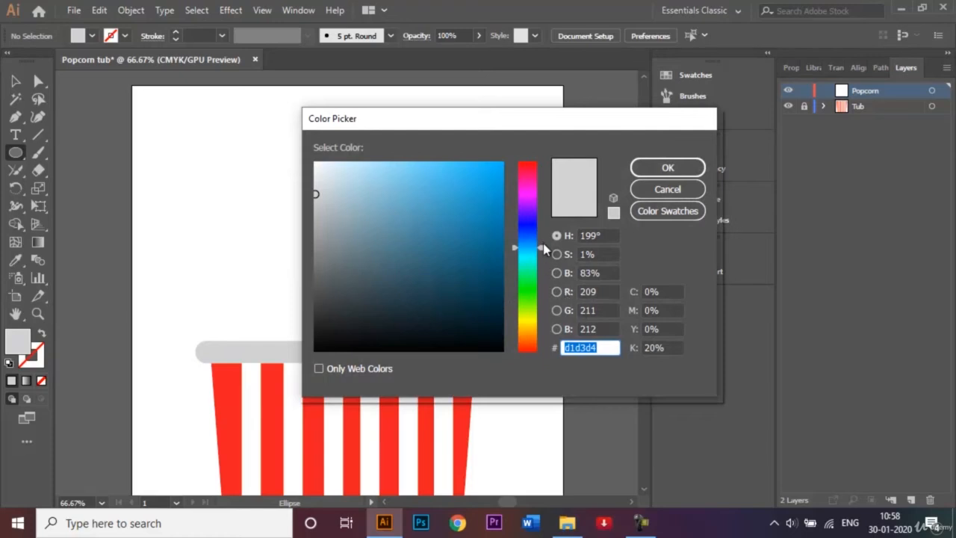
{"action": "left_click_drag", "start_coordinate": [543, 254], "coordinate": [543, 334]}
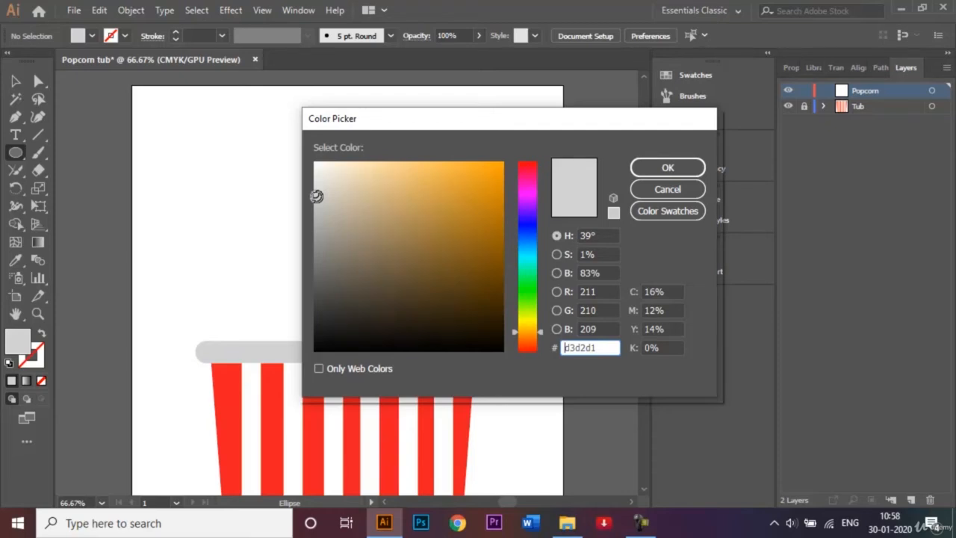
{"action": "mouse_move", "coordinate": [317, 195]}
{"action": "left_mouse_down"}
{"action": "mouse_move", "coordinate": [358, 183]}
{"action": "mouse_move", "coordinate": [370, 166]}
{"action": "mouse_move", "coordinate": [382, 170]}
{"action": "left_mouse_up"}
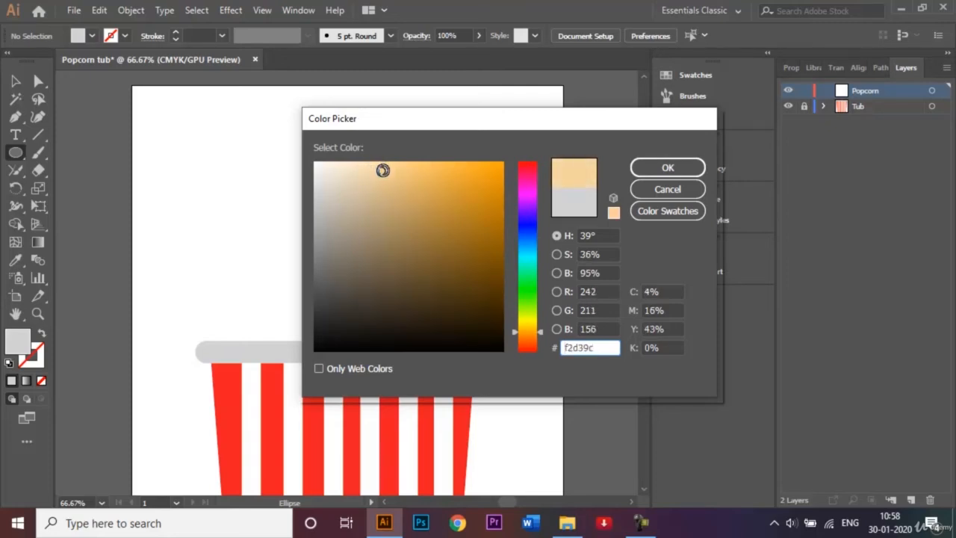
{"action": "left_click", "coordinate": [640, 167]}
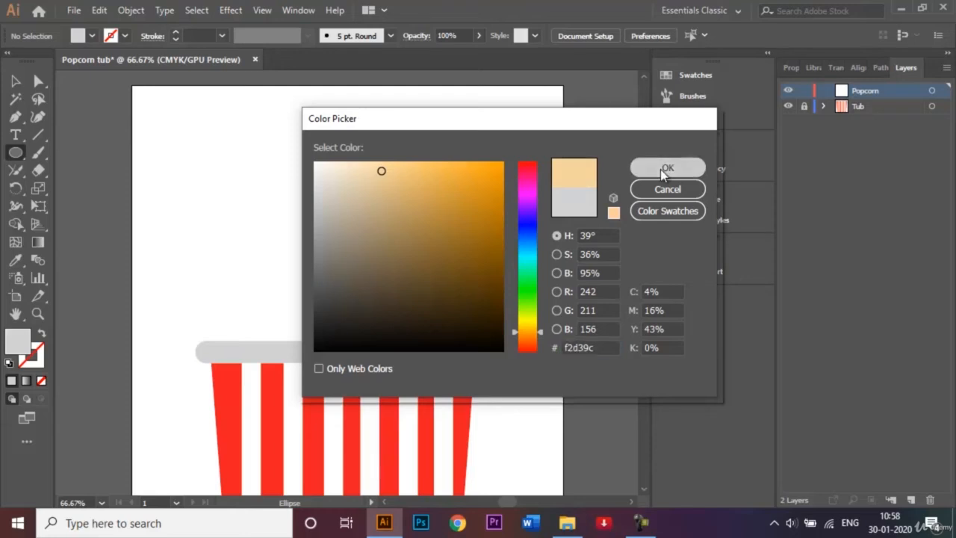
{"action": "left_click", "coordinate": [249, 248]}
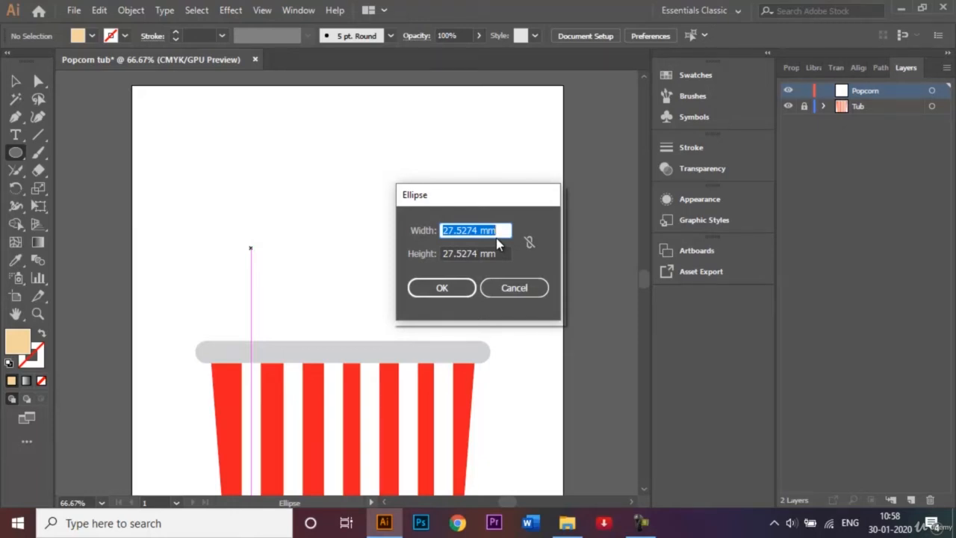
- Create an 8 mm by 8 mm circle above the tub, then return to the Selection tool
{"action": "key", "text": "BackSpace"}
{"action": "type", "text": "8"}
{"action": "key", "text": "Tab"}
{"action": "key", "text": "BackSpace"}
{"action": "key", "text": "BackSpace"}
{"action": "key", "text": "BackSpace"}
{"action": "key", "text": "BackSpace"}
{"action": "key", "text": "BackSpace"}
{"action": "key", "text": "BackSpace"}
{"action": "key", "text": "BackSpace"}
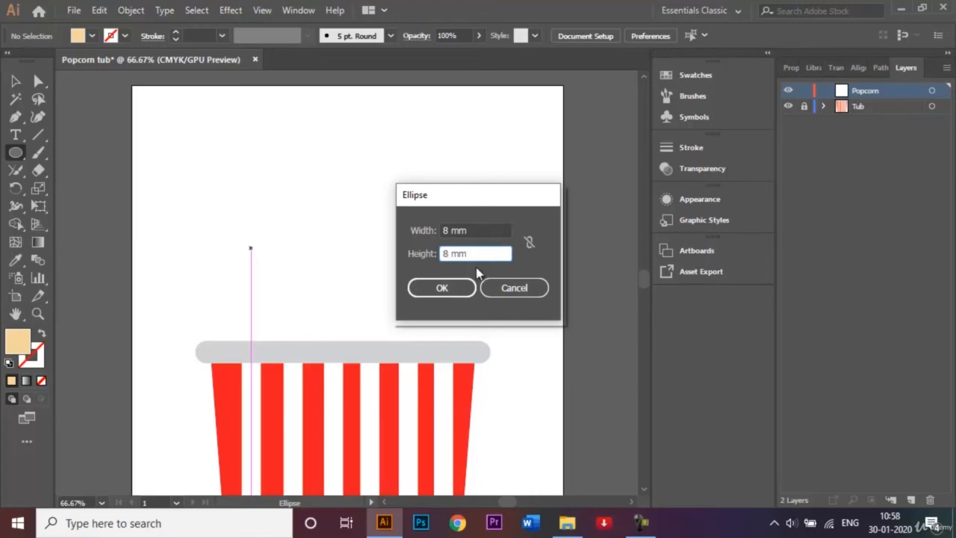
{"action": "left_click", "coordinate": [457, 287]}
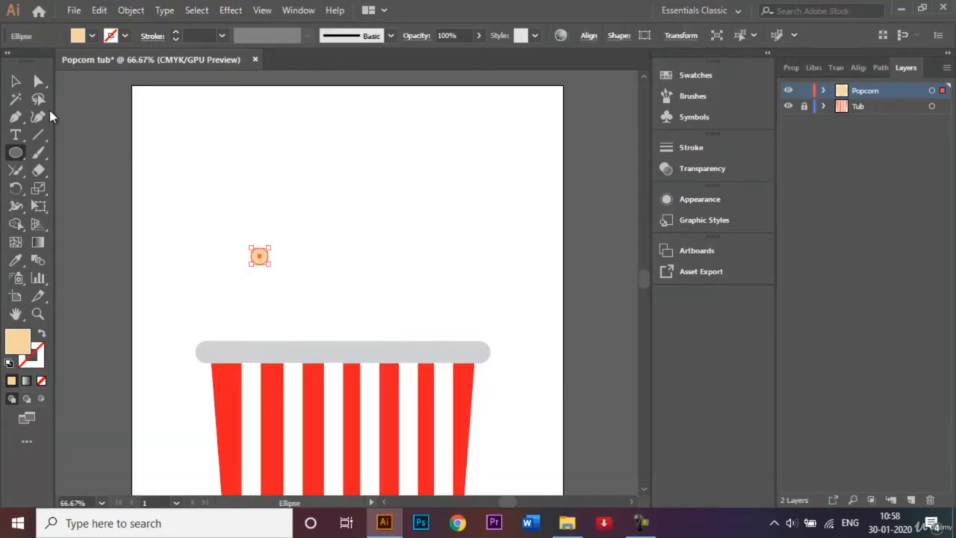
{"action": "left_click", "coordinate": [15, 80]}
{"action": "left_click", "coordinate": [297, 217]}
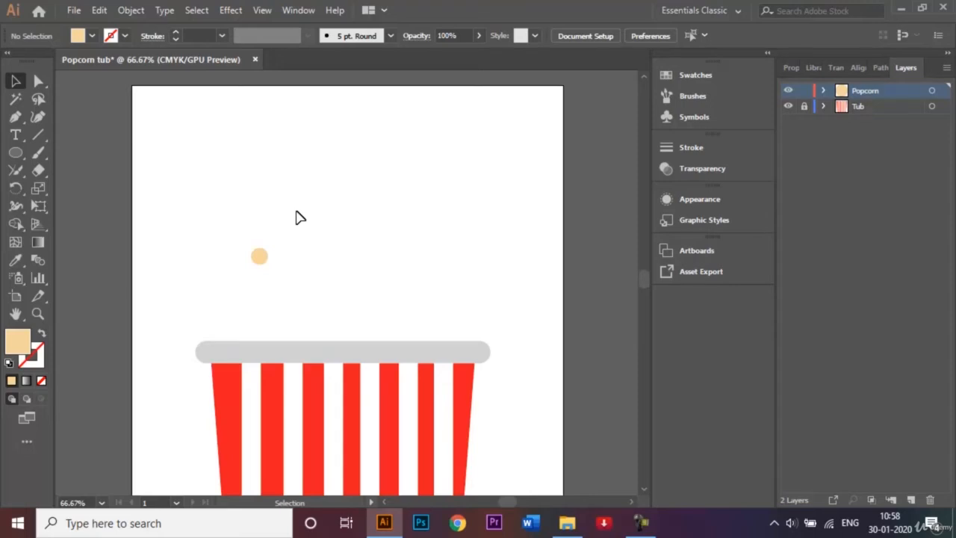
- Zoom in to 400% on the 8 mm beige circle and switch to the Pen tool
{"action": "key", "text": "ctrl+plus"}
{"action": "key", "text": "ctrl+plus"}
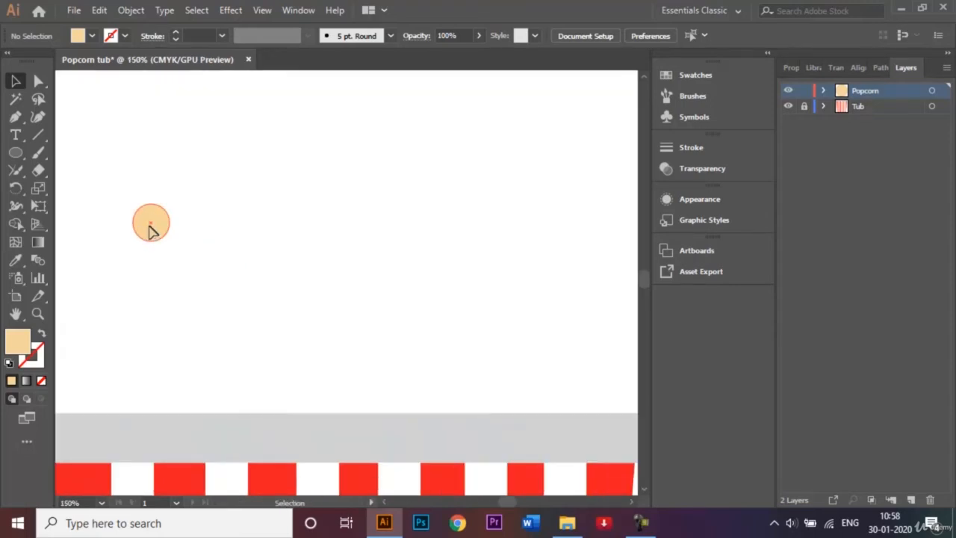
{"action": "left_click", "coordinate": [152, 230]}
{"action": "left_click", "coordinate": [207, 247]}
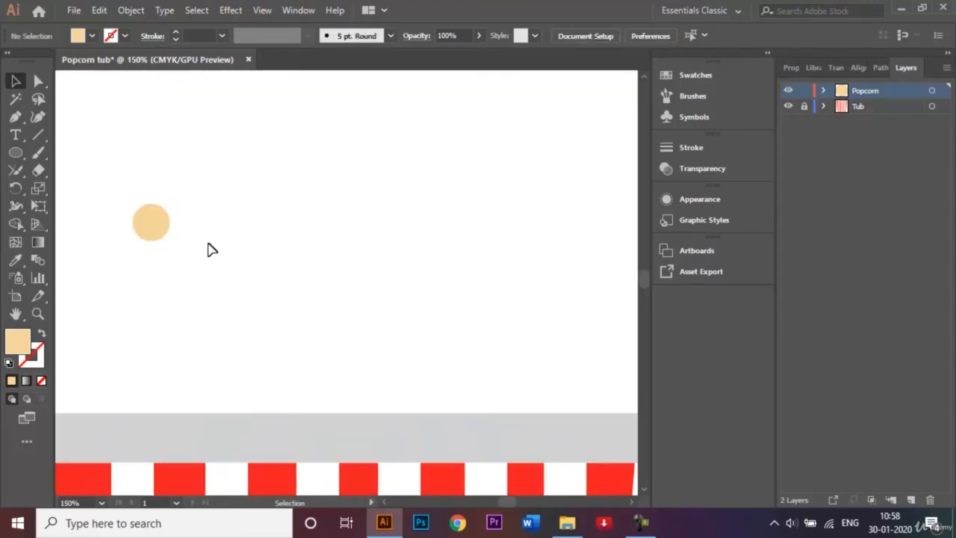
{"action": "left_click", "coordinate": [167, 230]}
{"action": "key", "text": "ctrl+plus"}
{"action": "key", "text": "ctrl+plus"}
{"action": "key", "text": "ctrl+plus"}
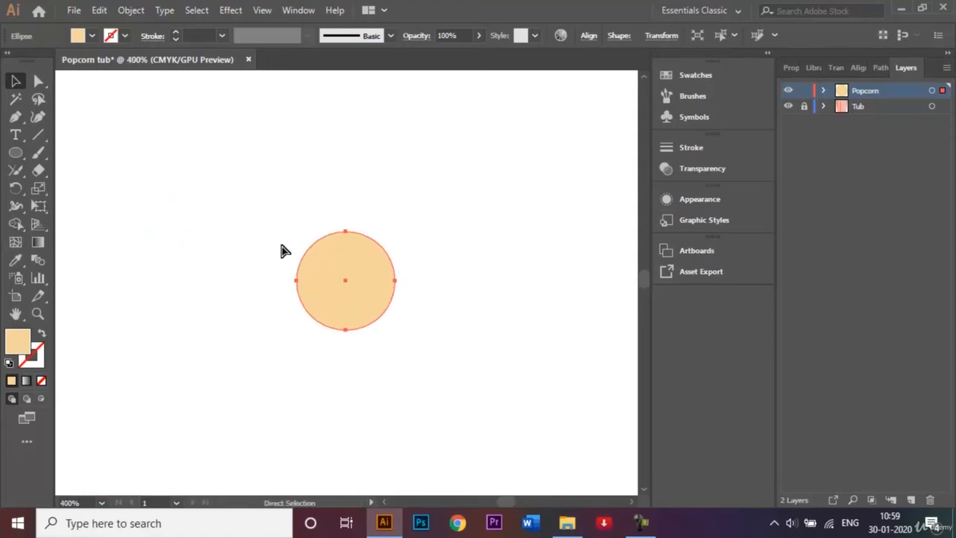
{"action": "key", "text": "v"}
{"action": "left_click", "coordinate": [486, 183]}
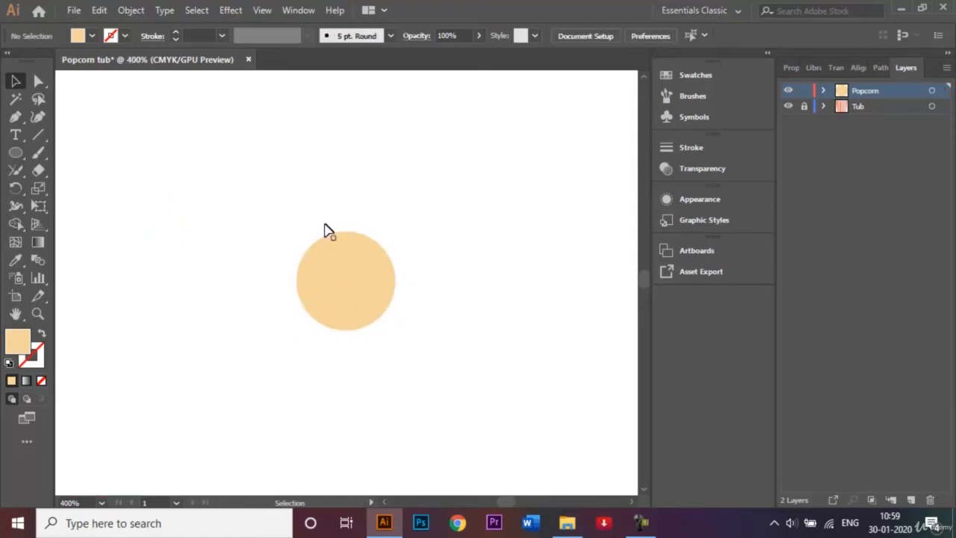
{"action": "left_click", "coordinate": [17, 121]}
{"action": "left_click", "coordinate": [91, 39]}
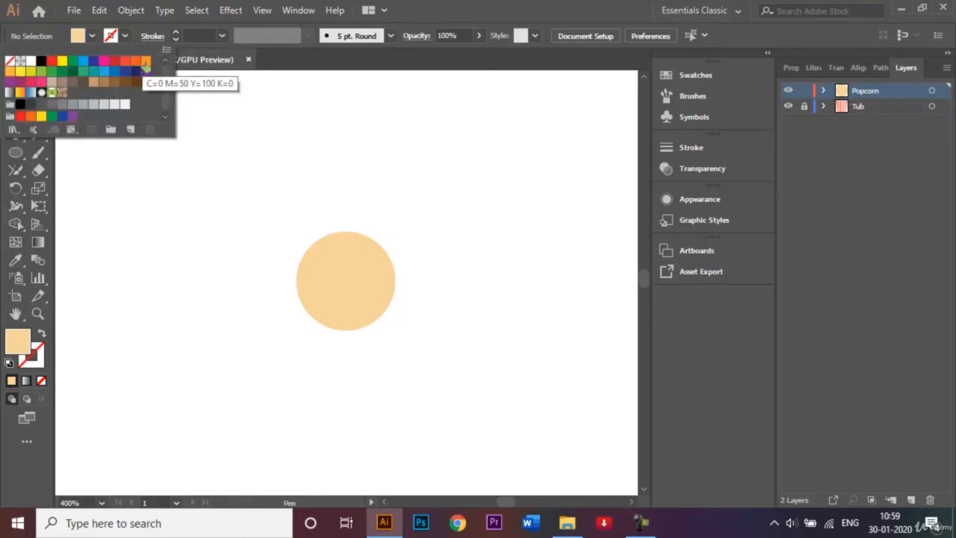
- Draw a curved orange crescent with the Pen tool over the beige circle
{"action": "left_click", "coordinate": [10, 72]}
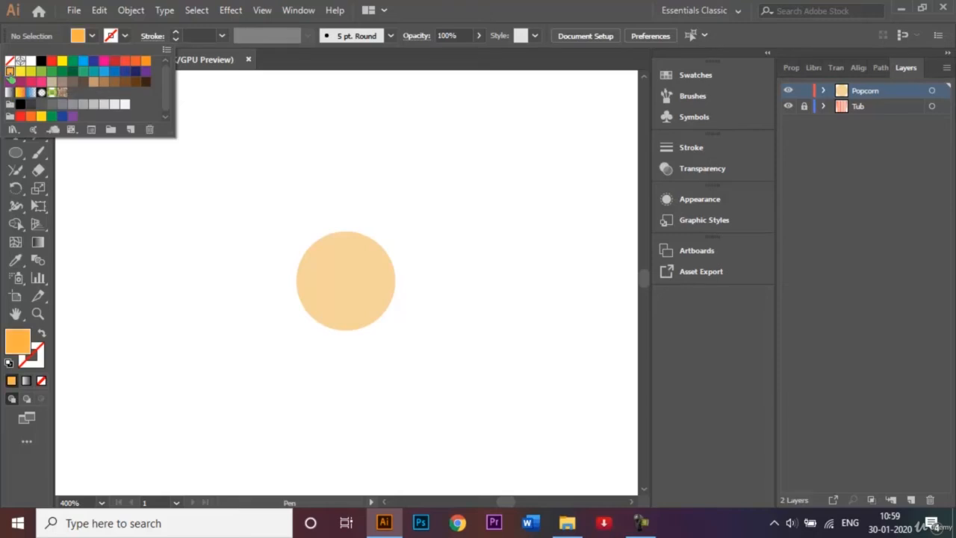
{"action": "left_click", "coordinate": [169, 238]}
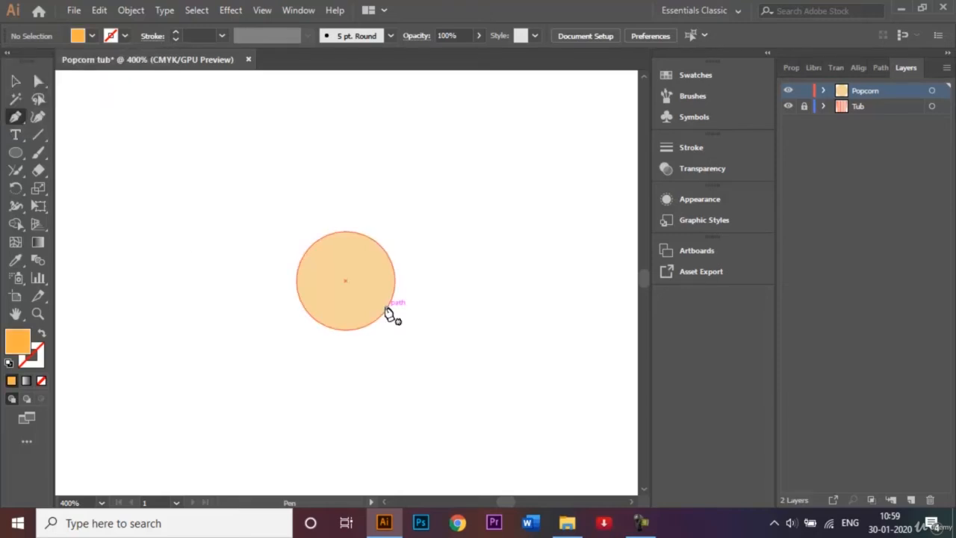
{"action": "left_click", "coordinate": [309, 282]}
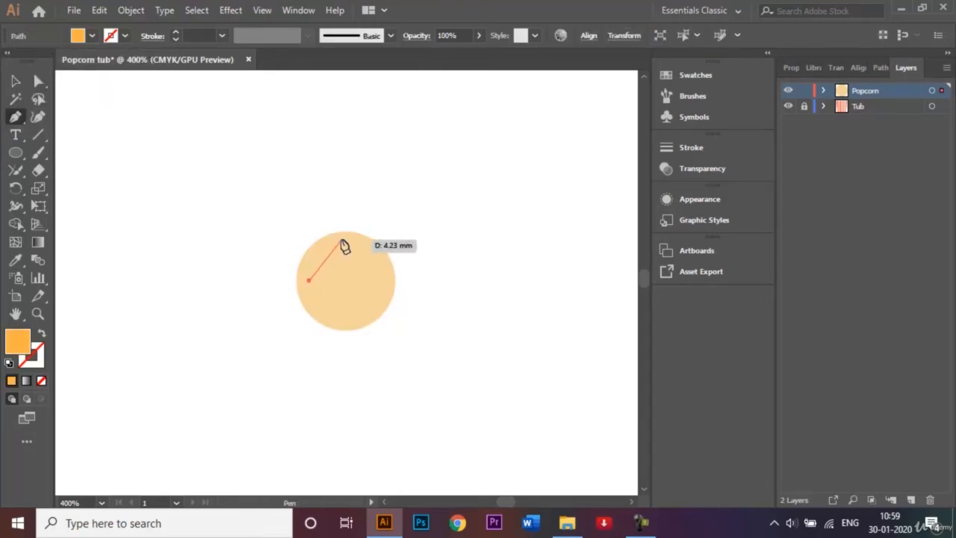
{"action": "left_click", "coordinate": [341, 242]}
{"action": "left_click_drag", "start_coordinate": [341, 242], "coordinate": [381, 260]}
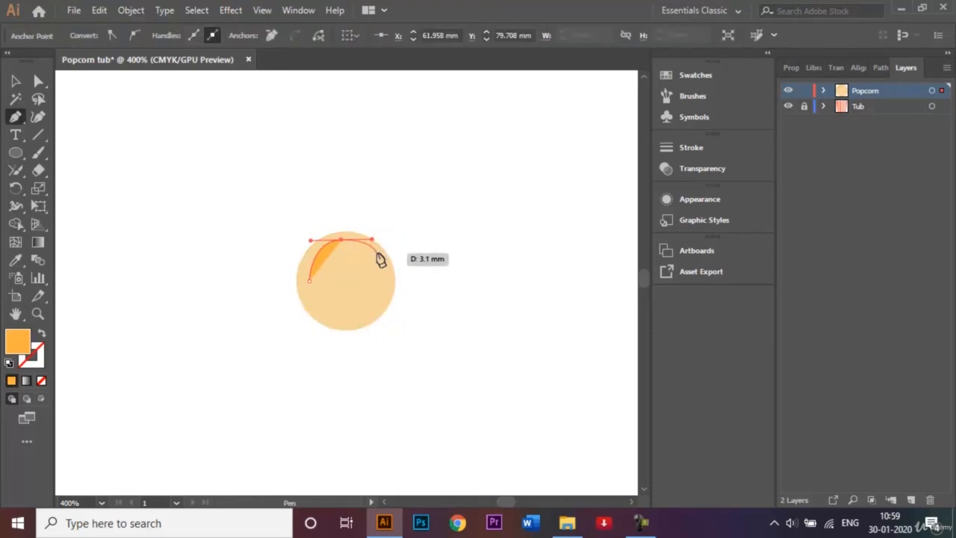
{"action": "left_click", "coordinate": [376, 253]}
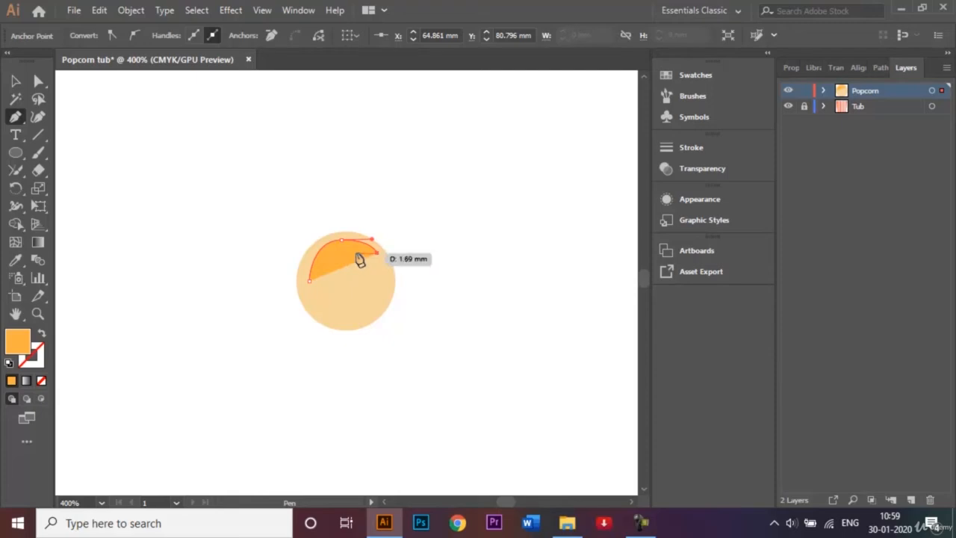
{"action": "left_click_drag", "start_coordinate": [348, 256], "coordinate": [309, 279]}
{"action": "left_click", "coordinate": [309, 280]}
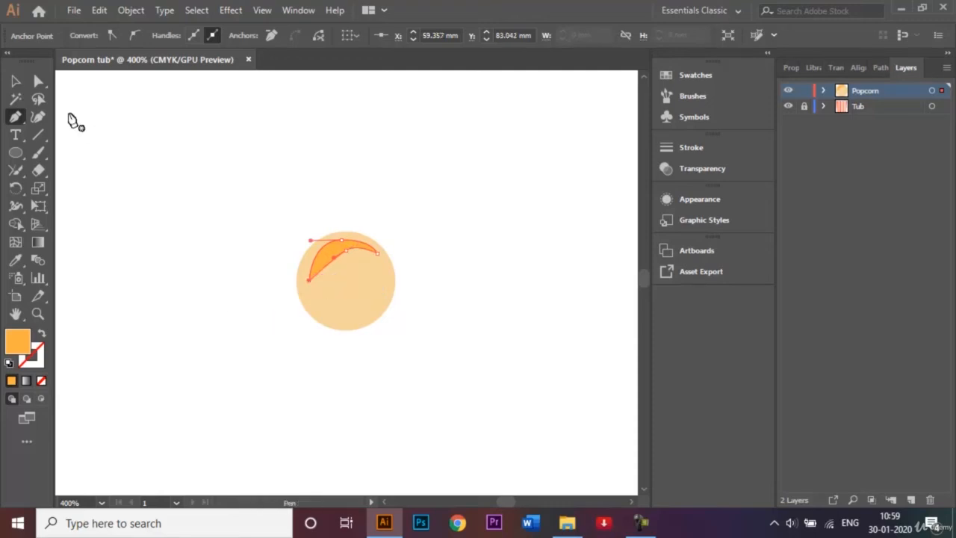
- Round the crescent's lower-left corner, rotate it upright, and move it into the circle's lower-left
{"action": "left_click", "coordinate": [39, 81]}
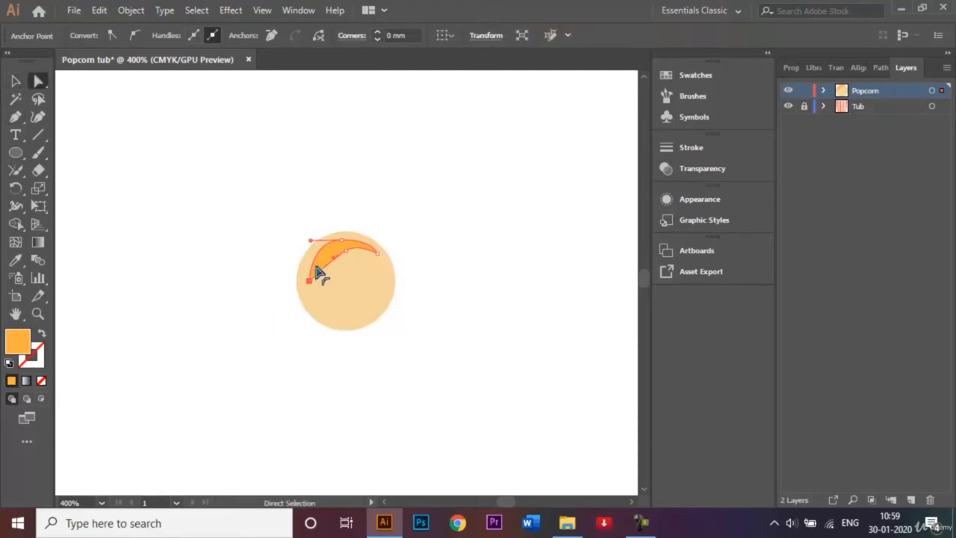
{"action": "left_click_drag", "start_coordinate": [316, 271], "coordinate": [353, 254]}
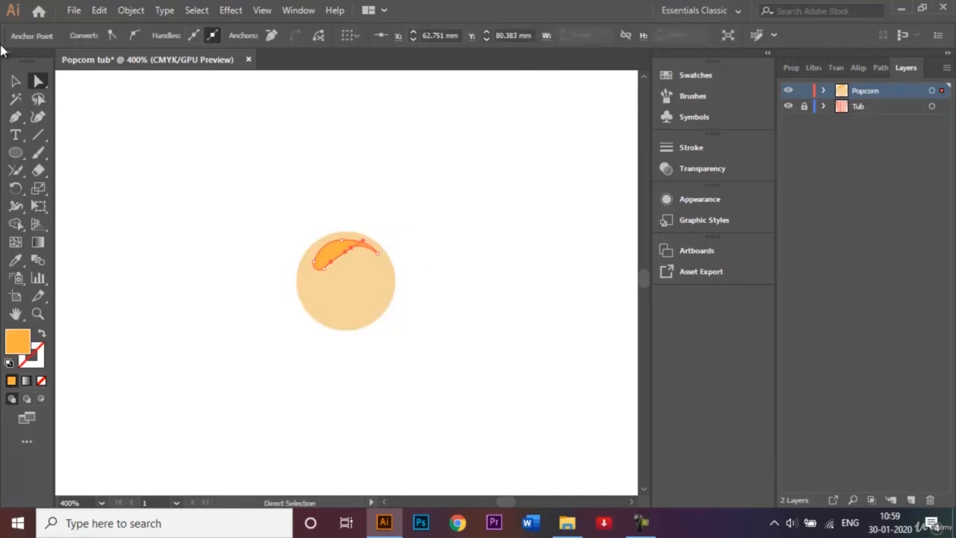
{"action": "left_click", "coordinate": [15, 81]}
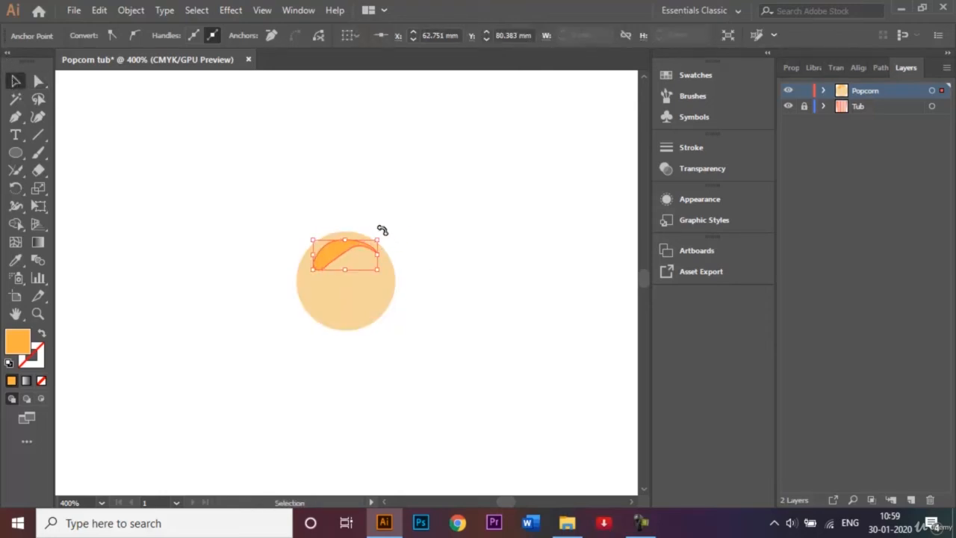
{"action": "left_click_drag", "start_coordinate": [381, 232], "coordinate": [315, 218]}
{"action": "left_click_drag", "start_coordinate": [341, 271], "coordinate": [317, 306]}
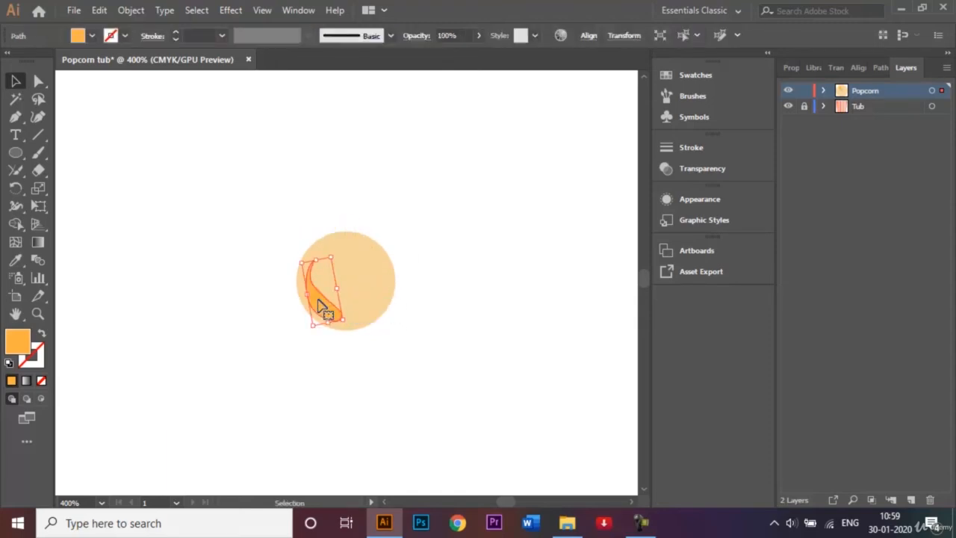
{"action": "left_click", "coordinate": [463, 271]}
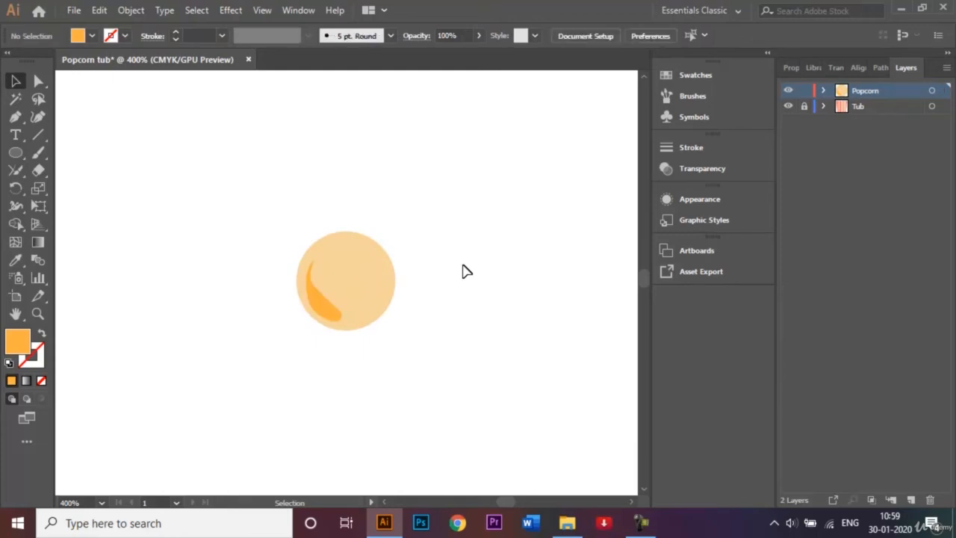
- Duplicate the beige circle to the right, overlapping the first one
{"action": "left_click", "coordinate": [367, 256]}
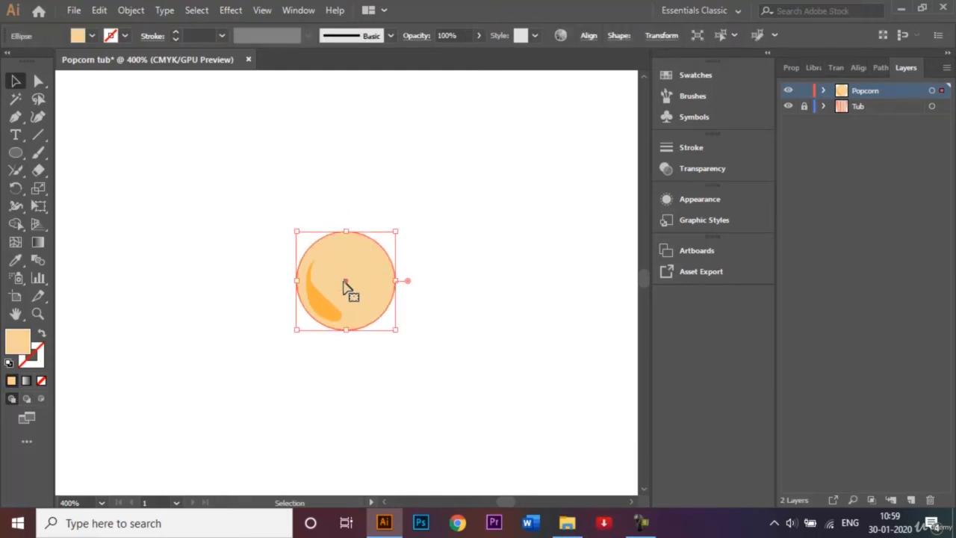
{"action": "left_click_drag", "start_coordinate": [346, 277], "coordinate": [393, 283]}
{"action": "scroll", "coordinate": [393, 284], "scroll_direction": "up", "scroll_amount": 7}
{"action": "scroll", "coordinate": [393, 284], "scroll_direction": "down", "scroll_amount": 2}
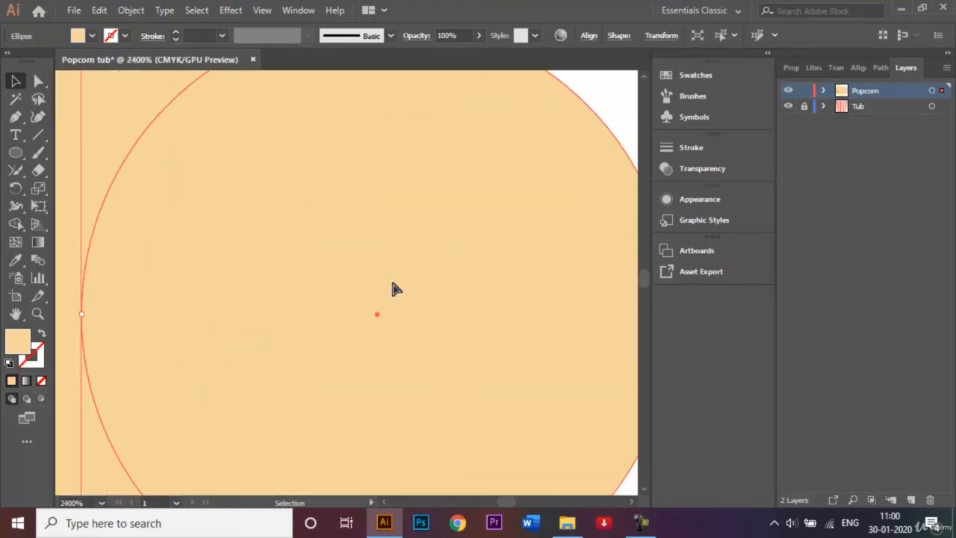
{"action": "scroll", "coordinate": [392, 284], "scroll_direction": "down", "scroll_amount": 4}
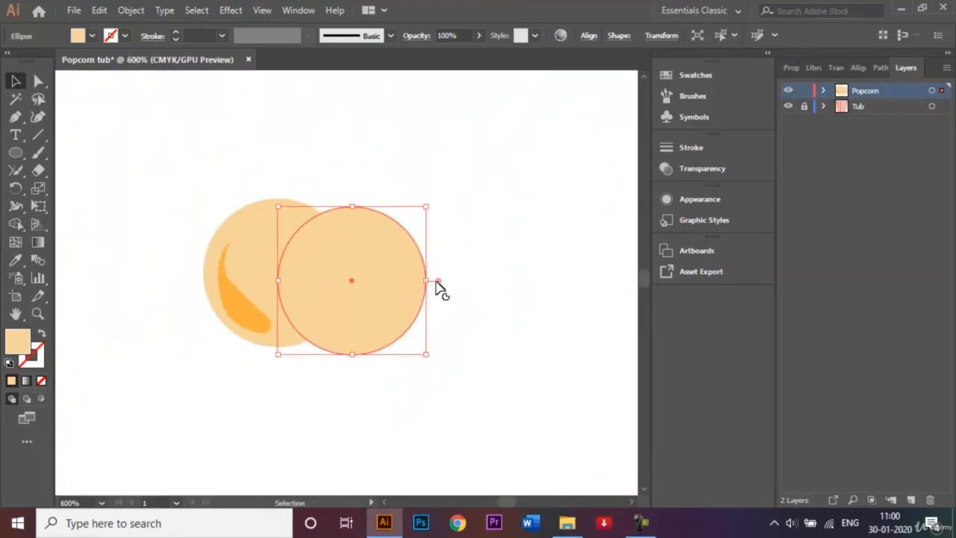
{"action": "mouse_move", "coordinate": [354, 283]}
{"action": "left_mouse_down"}
{"action": "mouse_move", "coordinate": [384, 280]}
{"action": "mouse_move", "coordinate": [367, 275]}
{"action": "left_mouse_up"}
{"action": "left_click", "coordinate": [489, 259]}
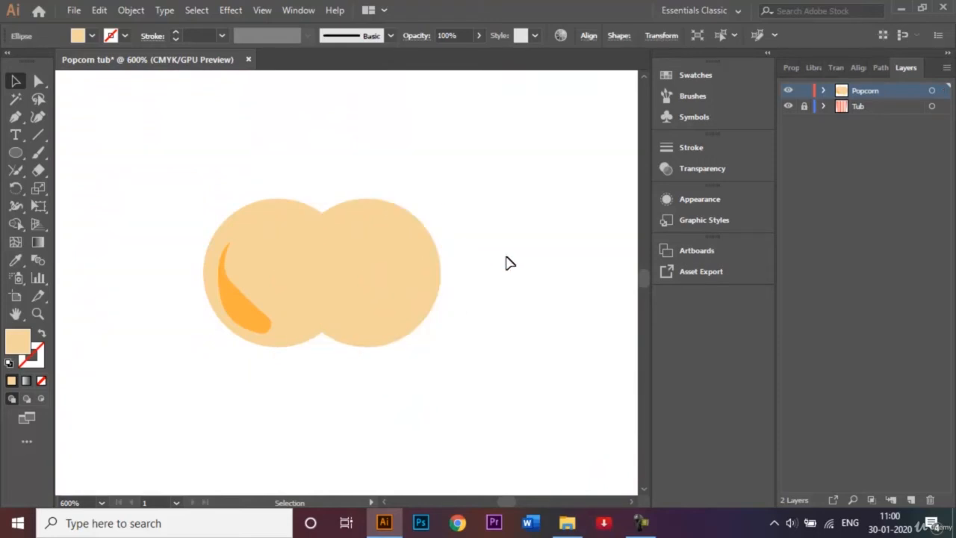
- Make a reflected copy of the orange crescent and nudge it into the right circle's lower-right
{"action": "left_click", "coordinate": [234, 305]}
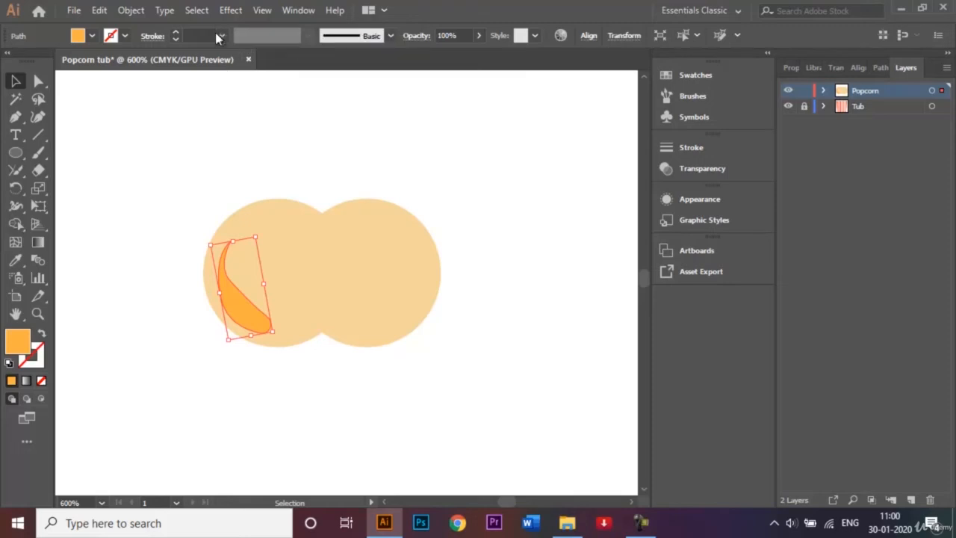
{"action": "left_click", "coordinate": [131, 10]}
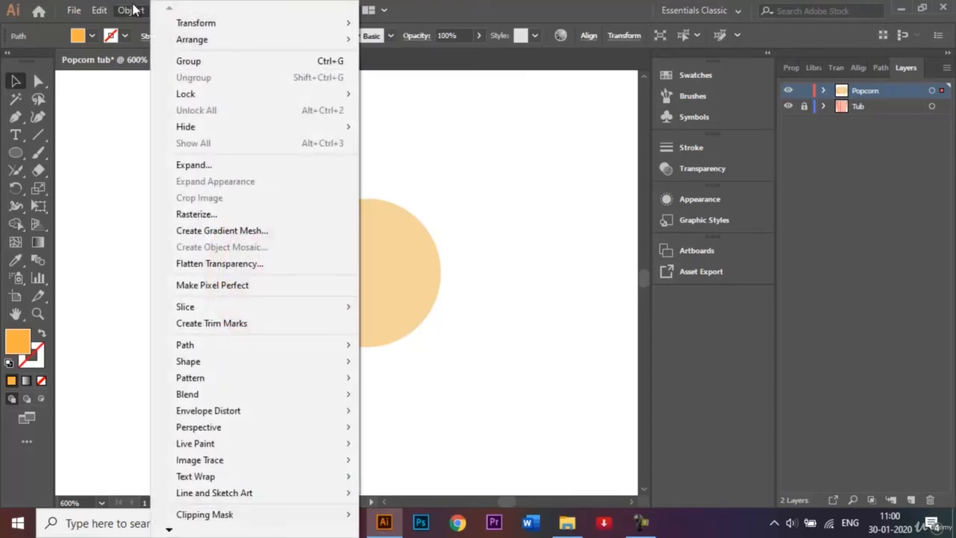
{"action": "mouse_move", "coordinate": [264, 22]}
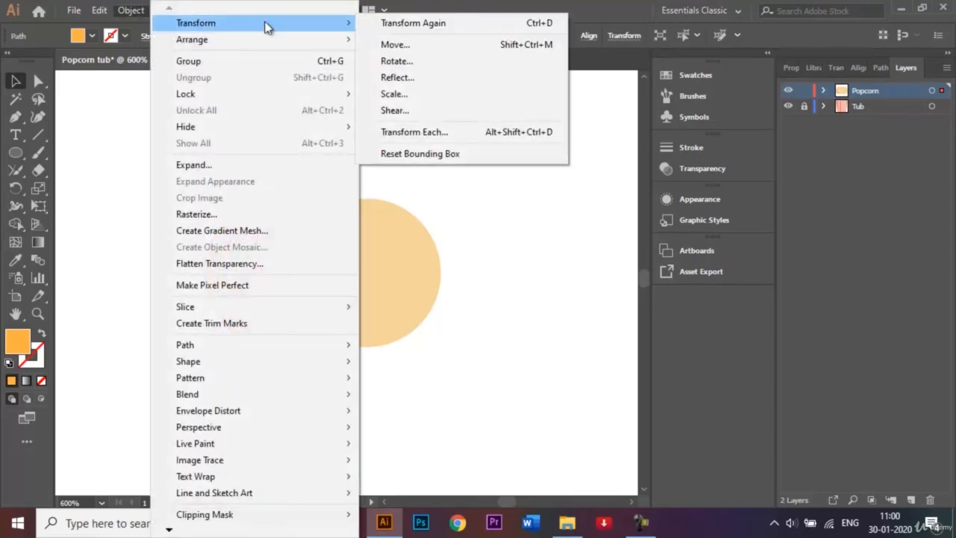
{"action": "left_click", "coordinate": [439, 82]}
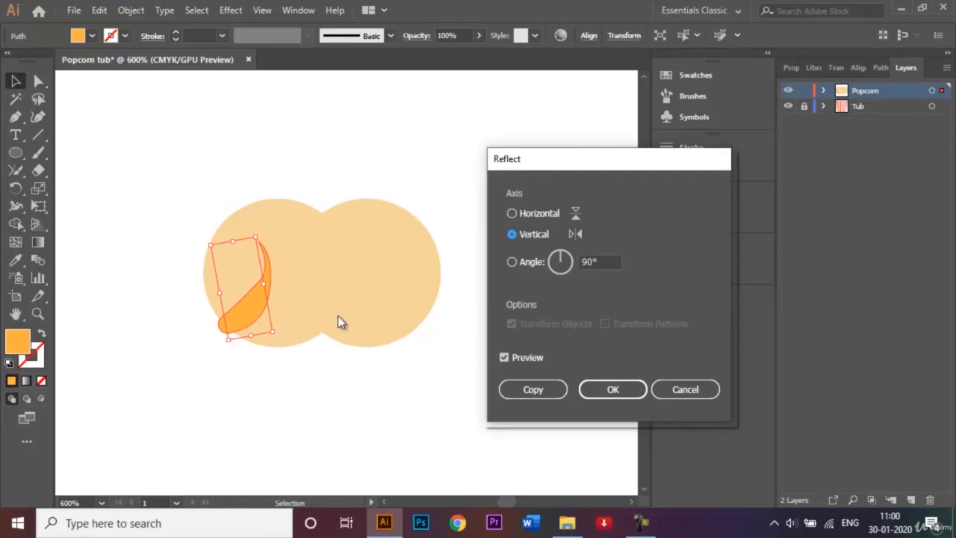
{"action": "left_click", "coordinate": [534, 397]}
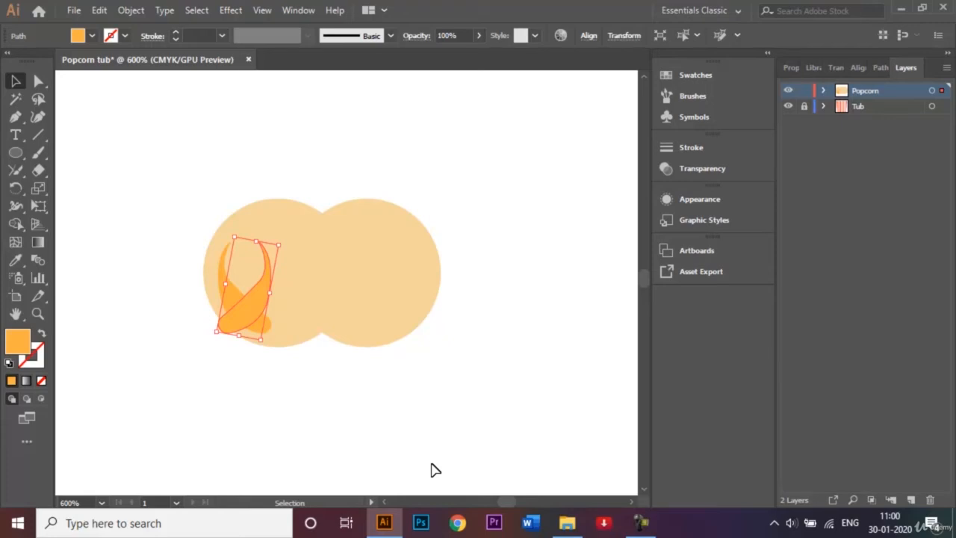
{"action": "key", "text": "shift+Right"}
{"action": "key", "text": "shift+Right"}
{"action": "key", "text": "shift+Right"}
{"action": "key", "text": "Left"}
{"action": "key", "text": "Left"}
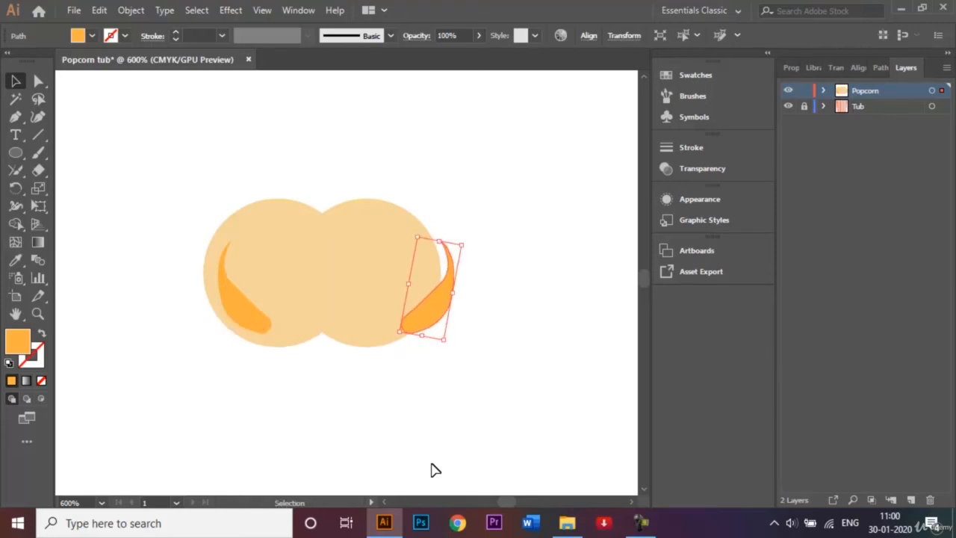
{"action": "key", "text": "Left"}
{"action": "key", "text": "Left"}
{"action": "key", "text": "Left"}
{"action": "key", "text": "Left"}
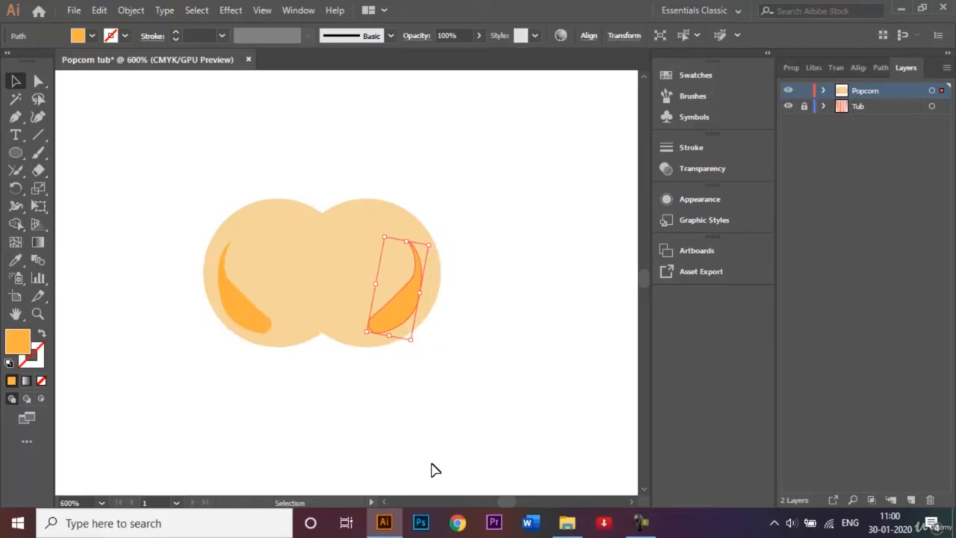
{"action": "left_click", "coordinate": [460, 364]}
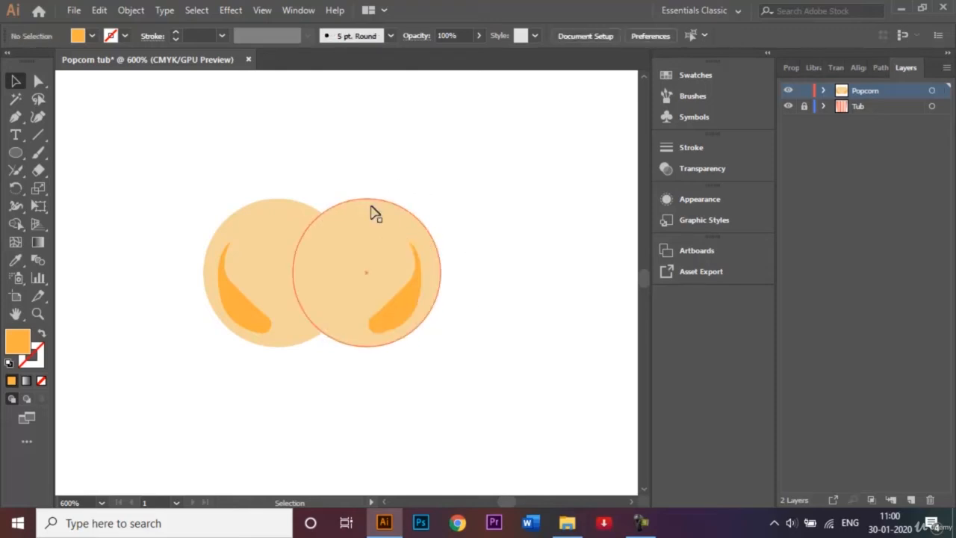
- Duplicate the right circle to sit on top of the other two
{"action": "left_click", "coordinate": [377, 235]}
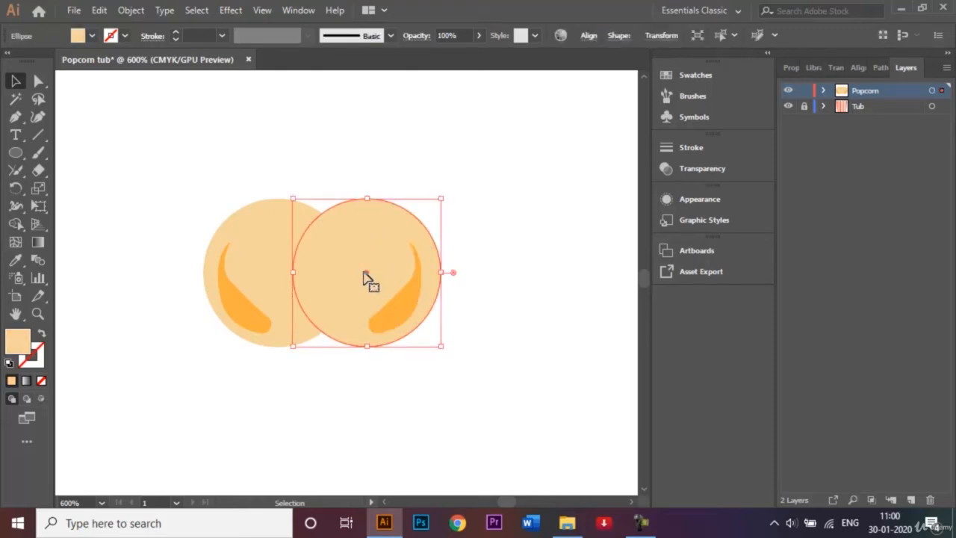
{"action": "left_click_drag", "start_coordinate": [365, 275], "coordinate": [319, 203]}
{"action": "left_click", "coordinate": [460, 195]}
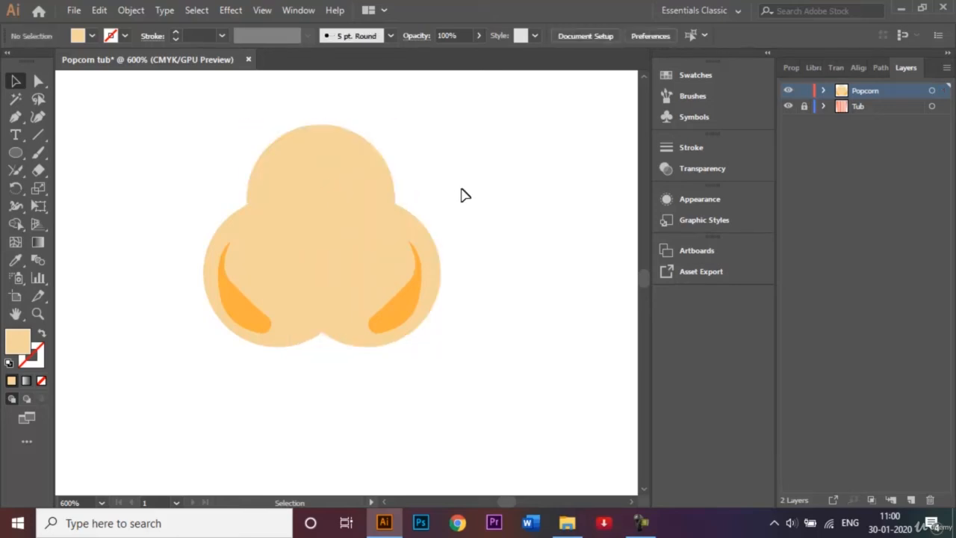
- Copy the right crescent into the top circle, rotate it across the top, and nudge it into place
{"action": "left_click", "coordinate": [407, 304]}
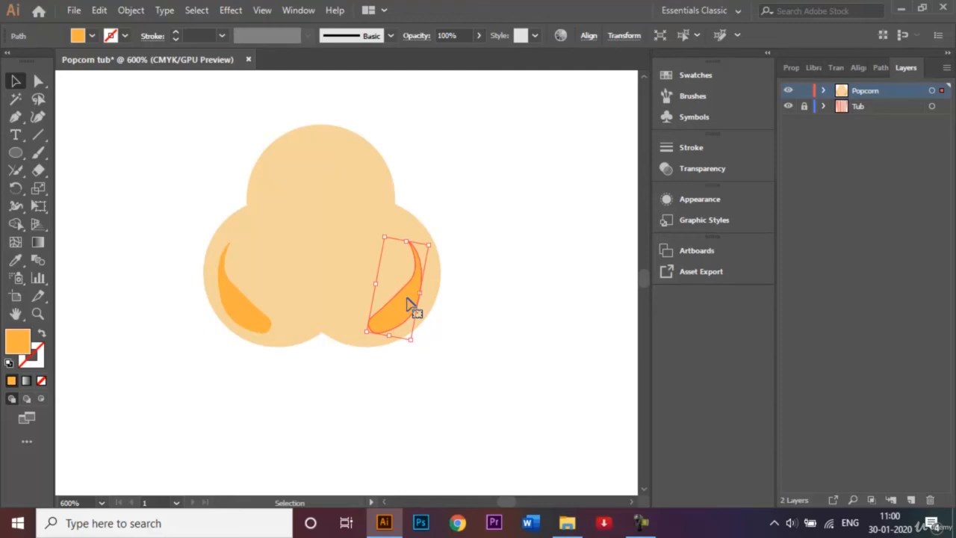
{"action": "left_click_drag", "start_coordinate": [408, 303], "coordinate": [341, 207]}
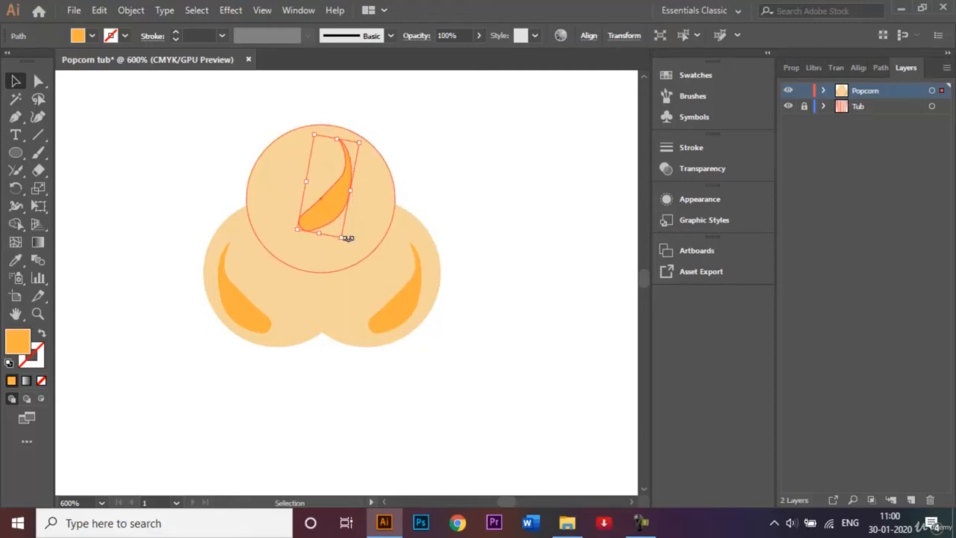
{"action": "left_click_drag", "start_coordinate": [346, 244], "coordinate": [348, 156]}
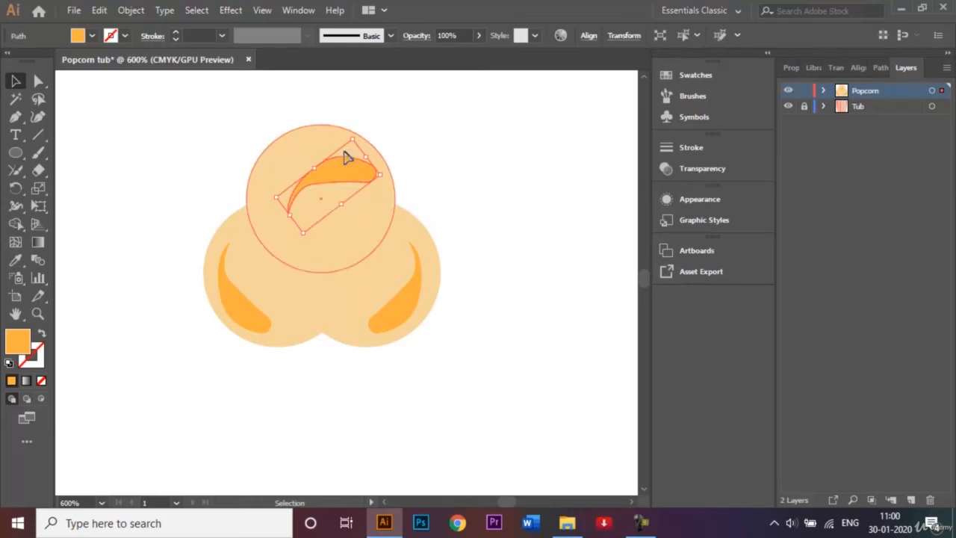
{"action": "key", "text": "Up"}
{"action": "key", "text": "Up"}
{"action": "key", "text": "Up"}
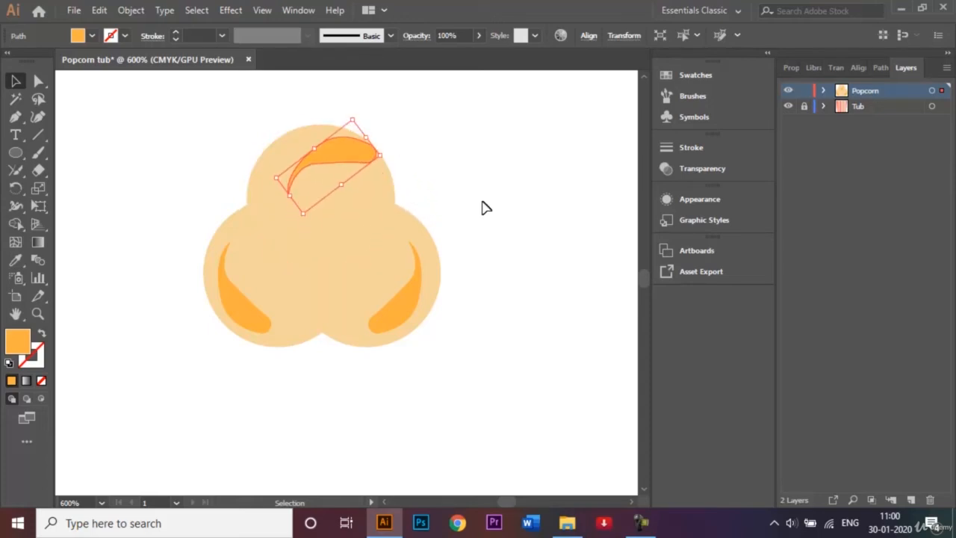
{"action": "key", "text": "Left"}
{"action": "key", "text": "Left"}
{"action": "key", "text": "Left"}
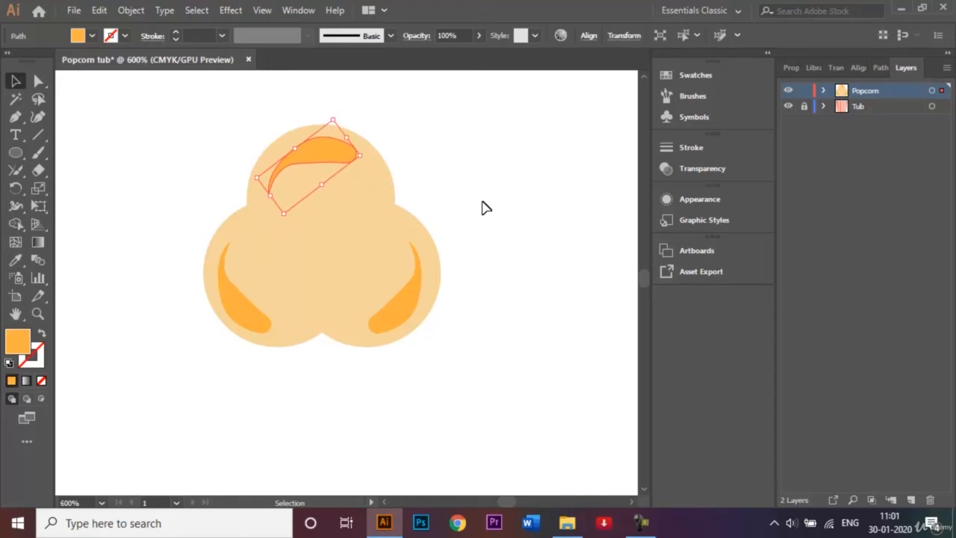
{"action": "key", "text": "Down"}
{"action": "key", "text": "Left"}
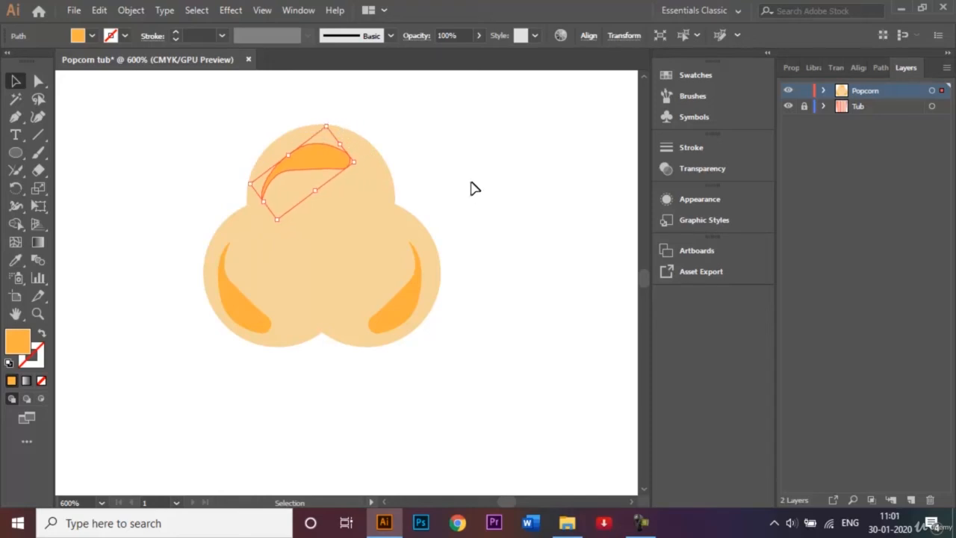
{"action": "left_click", "coordinate": [471, 186]}
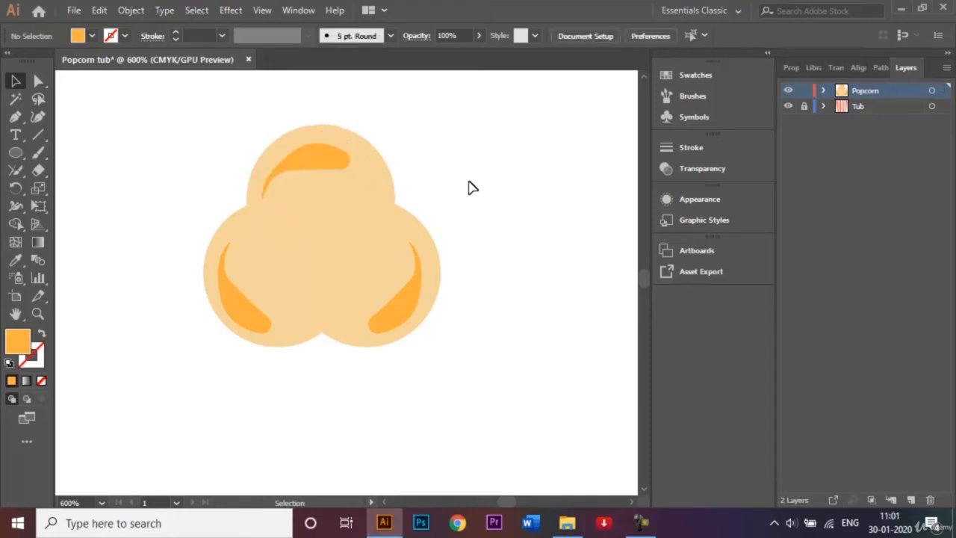
- Duplicate the top crescent, rotate the copy about 122°, and nudge it into the kernel's centre
{"action": "left_click", "coordinate": [315, 162]}
{"action": "left_click_drag", "start_coordinate": [315, 163], "coordinate": [342, 229]}
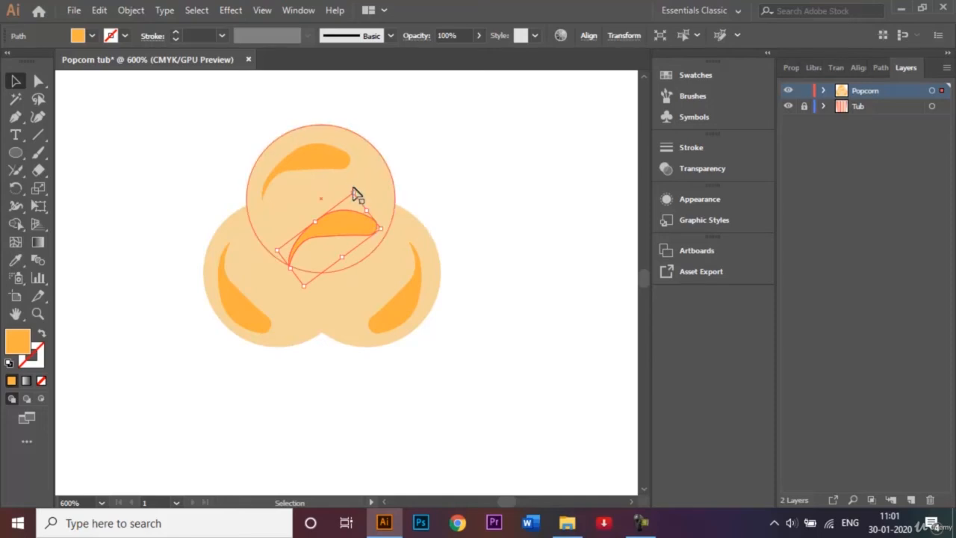
{"action": "left_click_drag", "start_coordinate": [351, 186], "coordinate": [332, 251]}
{"action": "key", "text": "Up"}
{"action": "key", "text": "Up"}
{"action": "key", "text": "Up"}
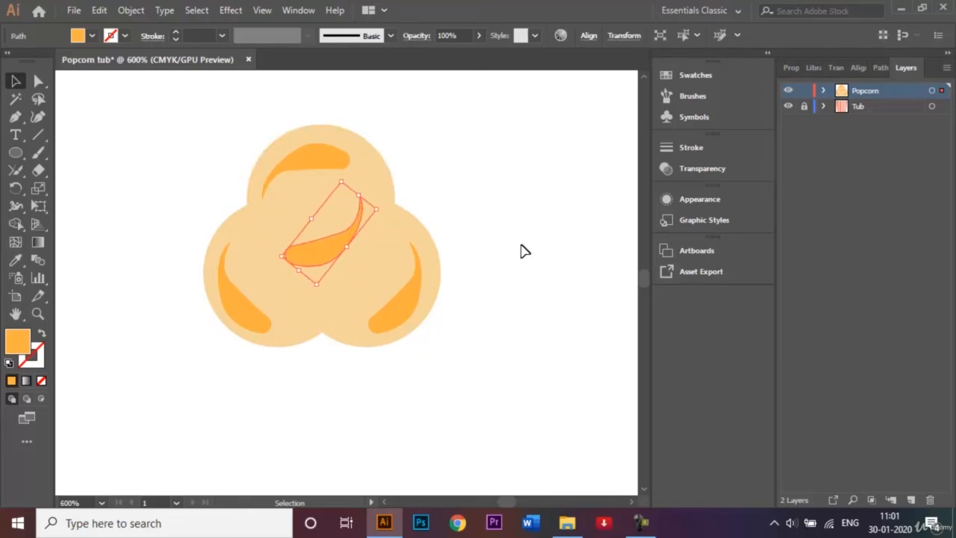
{"action": "key", "text": "Right"}
{"action": "key", "text": "Right"}
{"action": "key", "text": "Right"}
{"action": "key", "text": "Down"}
{"action": "key", "text": "Down"}
{"action": "key", "text": "Down"}
{"action": "key", "text": "Down"}
{"action": "key", "text": "Down"}
{"action": "key", "text": "Down"}
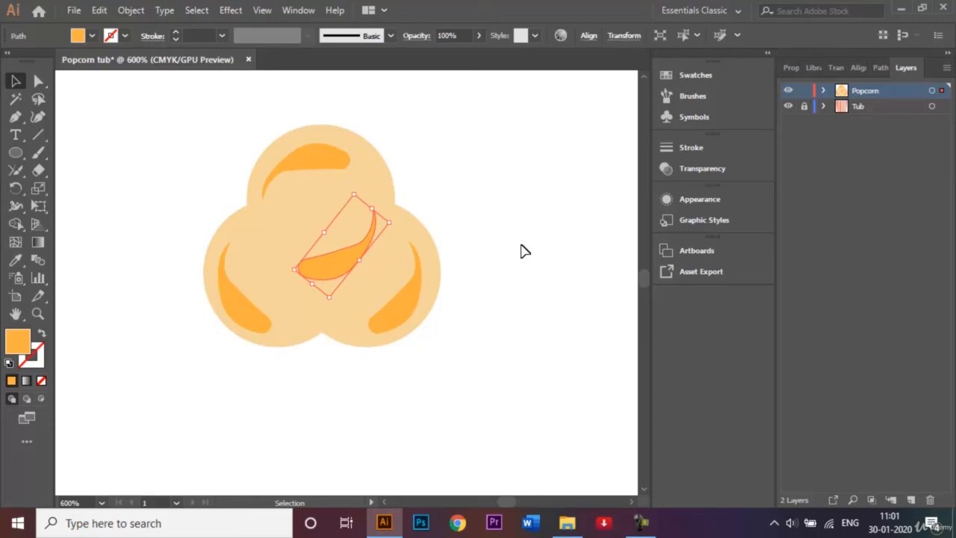
{"action": "key", "text": "Down"}
{"action": "key", "text": "Up"}
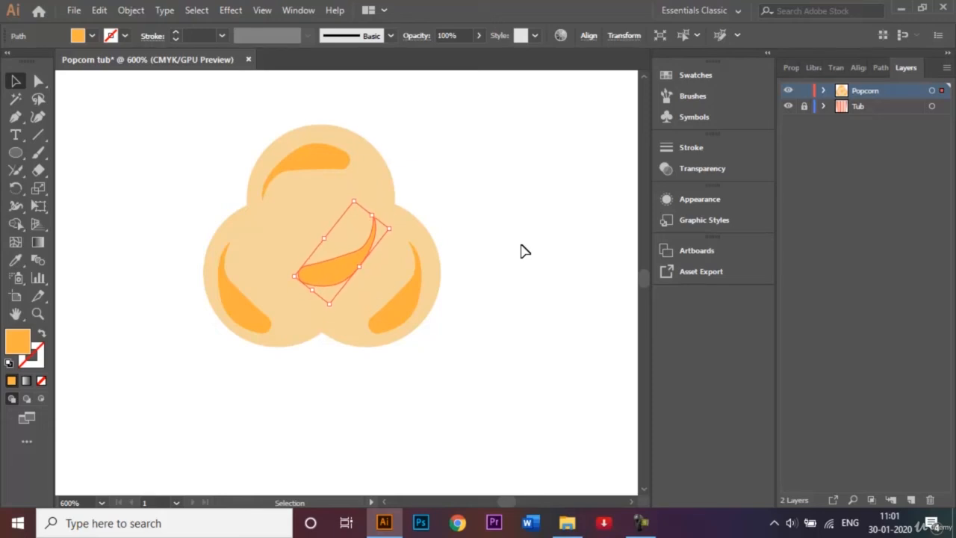
- Recolour the middle crescent brown and the top crescent tan
{"action": "left_click", "coordinate": [108, 35]}
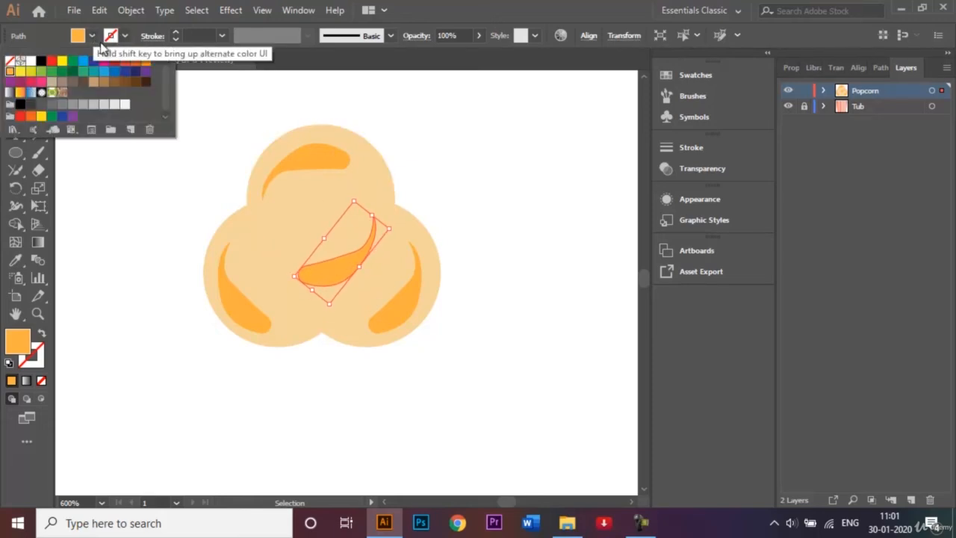
{"action": "left_click", "coordinate": [114, 85]}
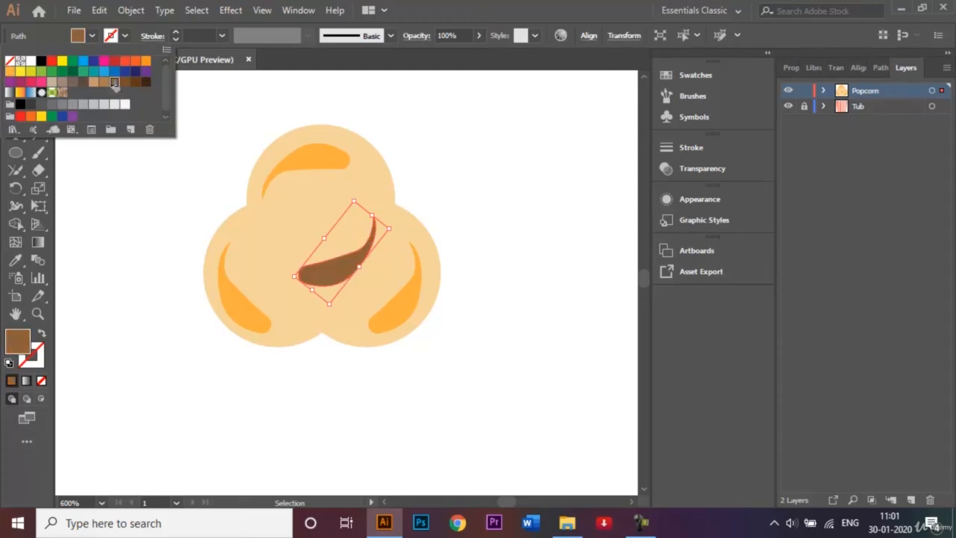
{"action": "left_click", "coordinate": [484, 200]}
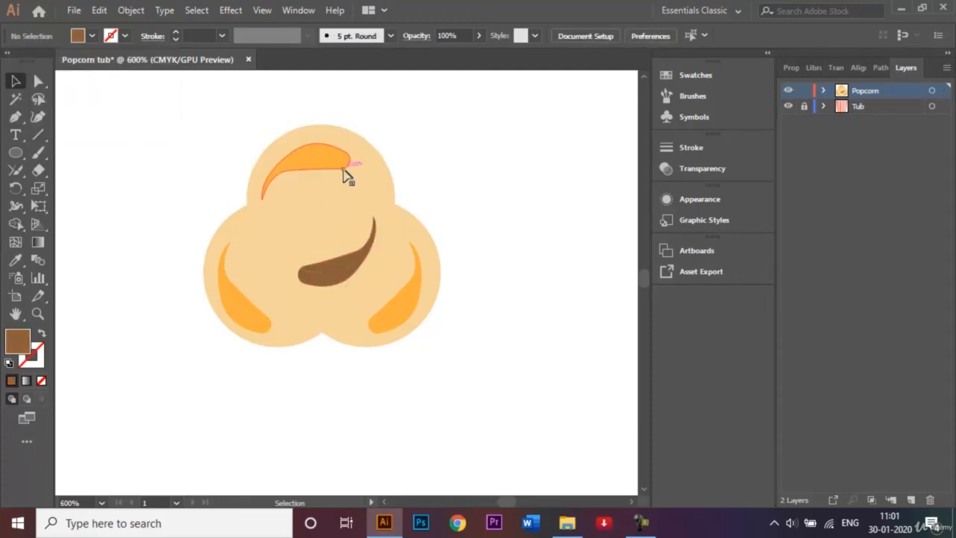
{"action": "double_click", "coordinate": [324, 156]}
{"action": "left_click", "coordinate": [111, 36]}
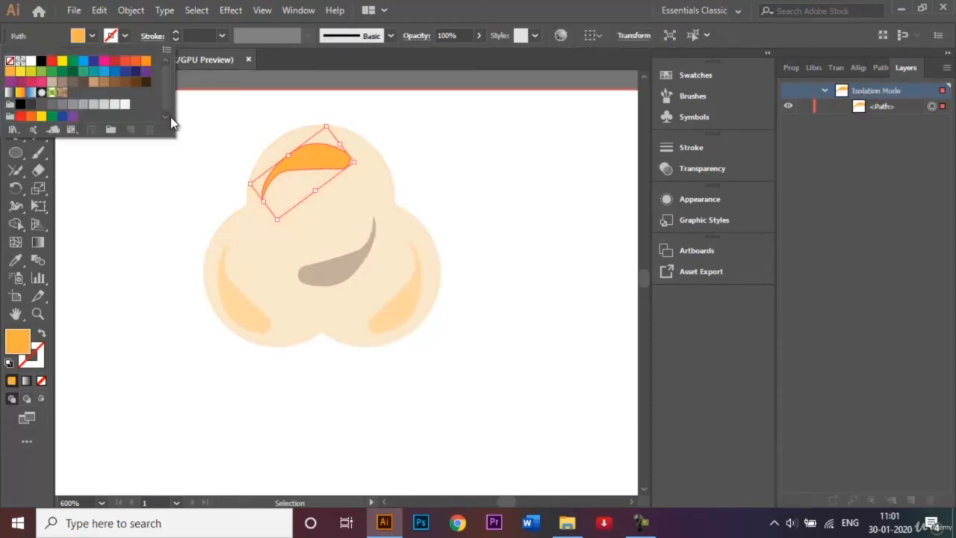
{"action": "double_click", "coordinate": [206, 155]}
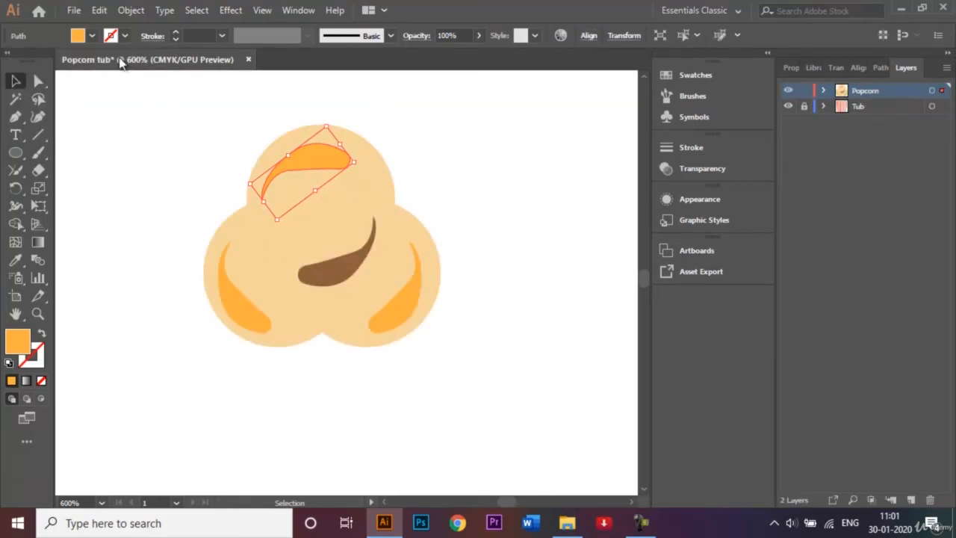
{"action": "left_click", "coordinate": [91, 36]}
{"action": "left_click", "coordinate": [92, 81]}
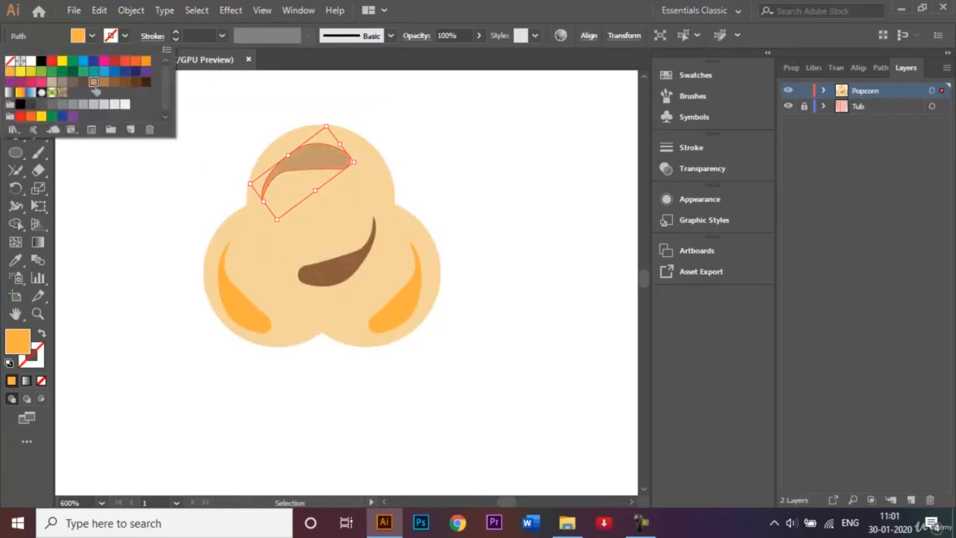
{"action": "left_click", "coordinate": [456, 154]}
{"action": "left_click", "coordinate": [479, 292]}
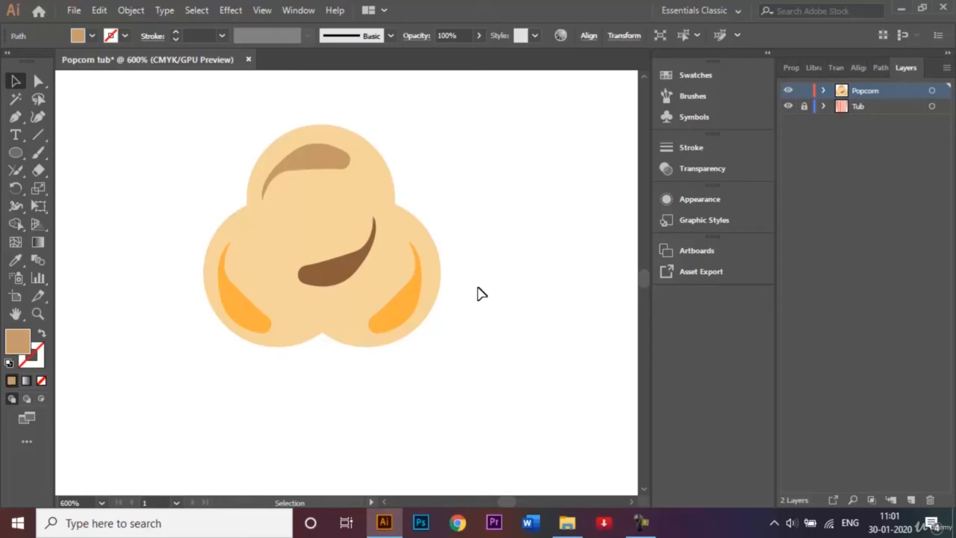
- Fill the right crescent dark brown, then select all four shading crescents together
{"action": "left_click", "coordinate": [421, 301]}
{"action": "left_click", "coordinate": [92, 36]}
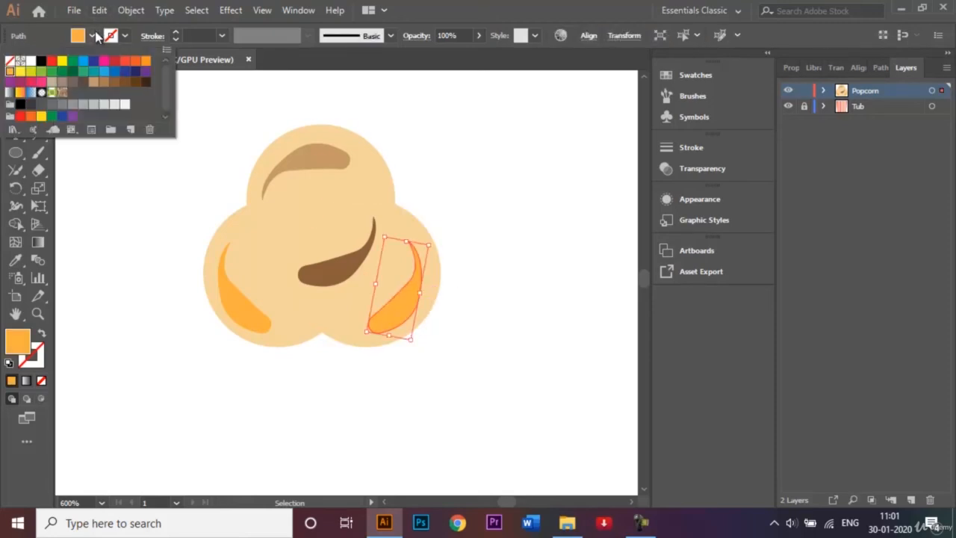
{"action": "left_click", "coordinate": [136, 89]}
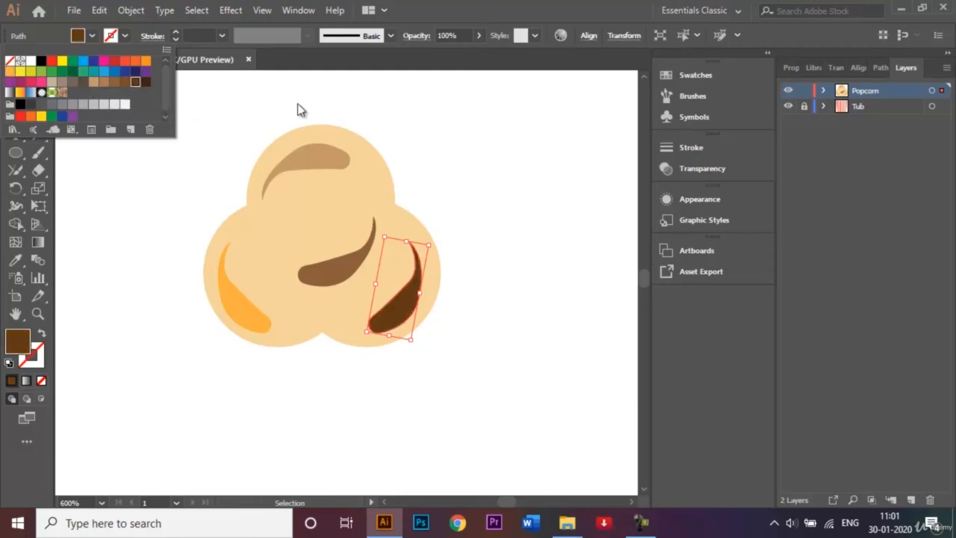
{"action": "left_click", "coordinate": [426, 142]}
{"action": "left_click", "coordinate": [410, 303]}
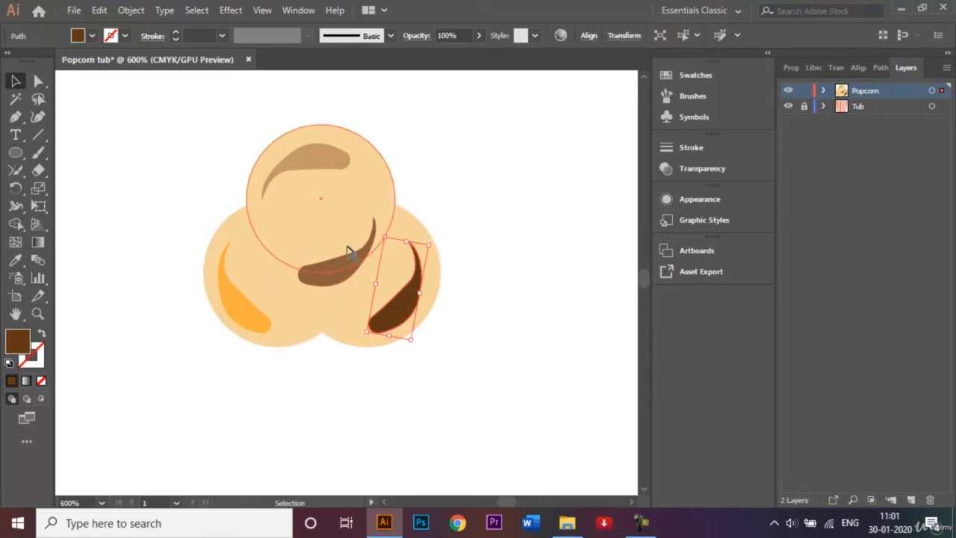
{"action": "left_click", "coordinate": [350, 274], "text": "shift"}
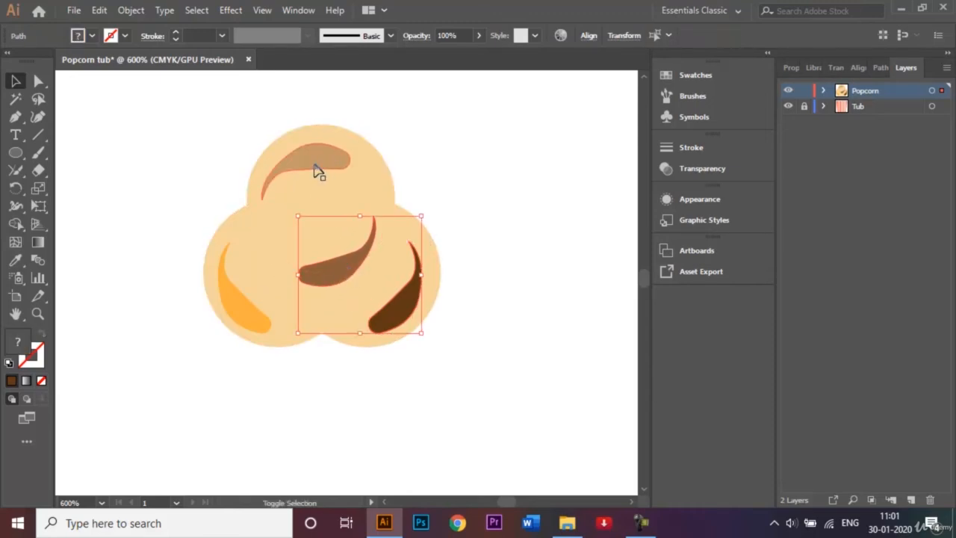
{"action": "left_click", "coordinate": [316, 166], "text": "shift"}
{"action": "left_click", "coordinate": [230, 306], "text": "shift"}
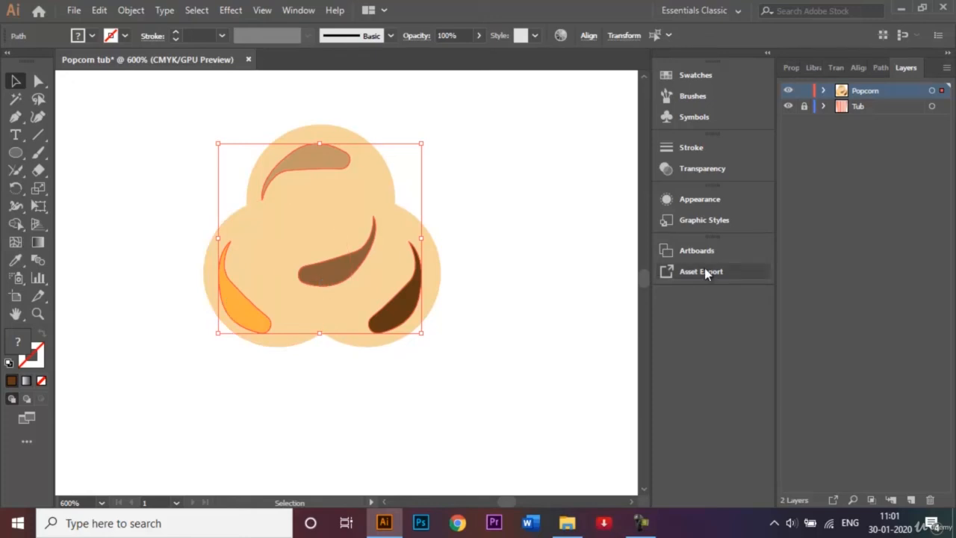
{"action": "left_click", "coordinate": [729, 170]}
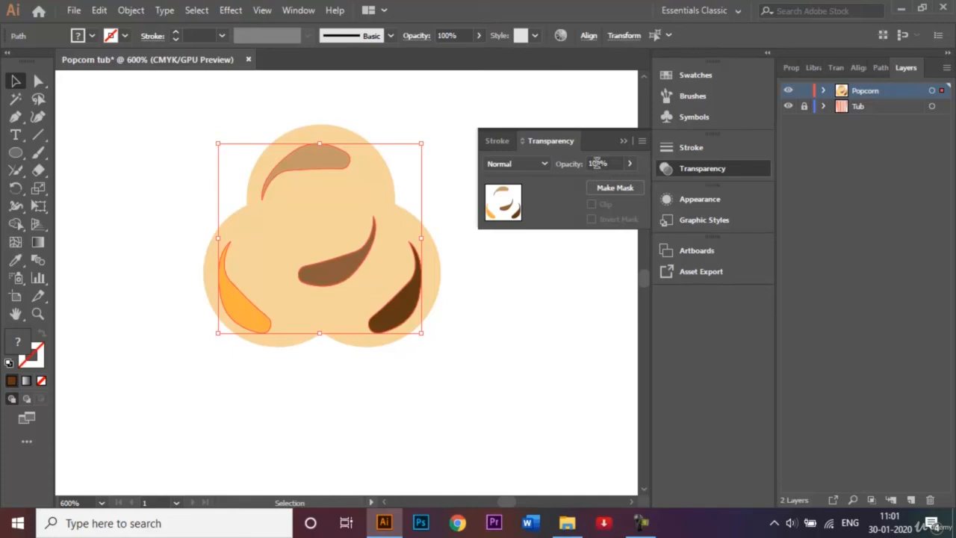
- Set the four selected crescents' opacity to 70%
{"action": "left_click", "coordinate": [598, 163]}
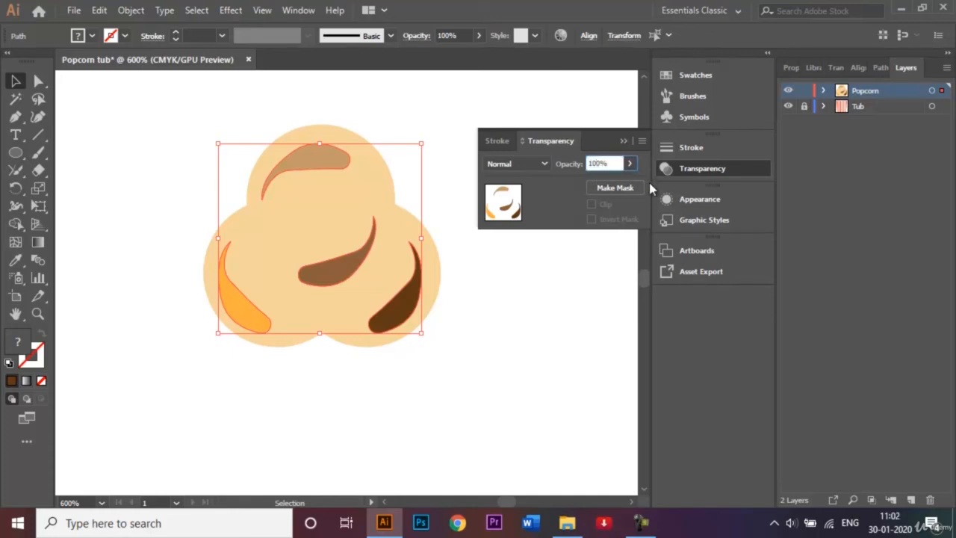
{"action": "key", "text": "BackSpace"}
{"action": "key", "text": "BackSpace"}
{"action": "type", "text": "7"}
{"action": "key", "text": "Return"}
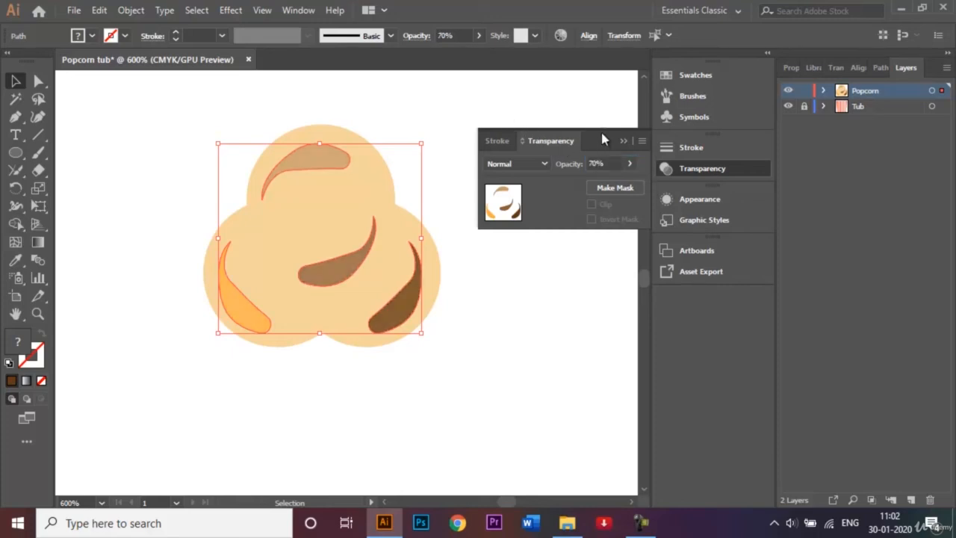
{"action": "left_click", "coordinate": [569, 93]}
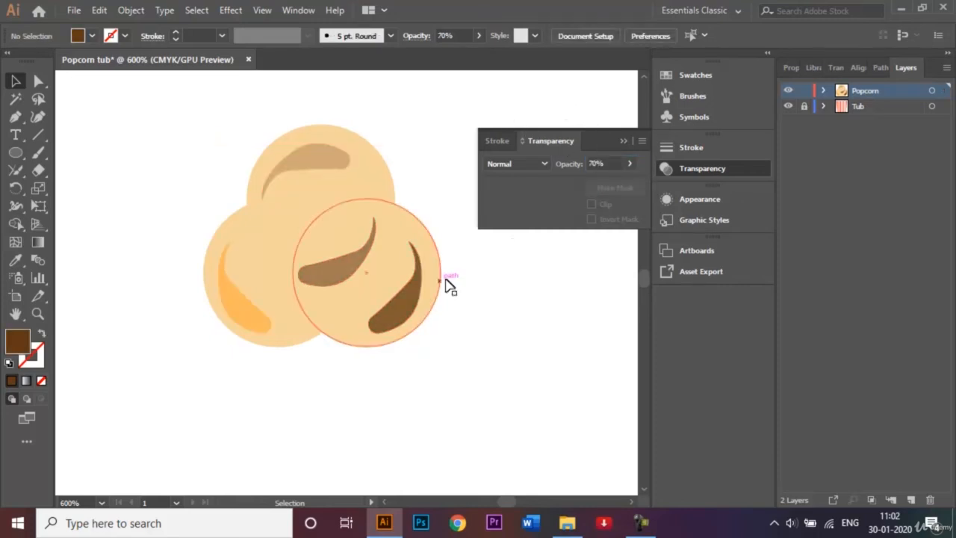
- Lower the dark brown right crescent's opacity to 50%
{"action": "left_click", "coordinate": [416, 309]}
{"action": "left_click", "coordinate": [595, 163]}
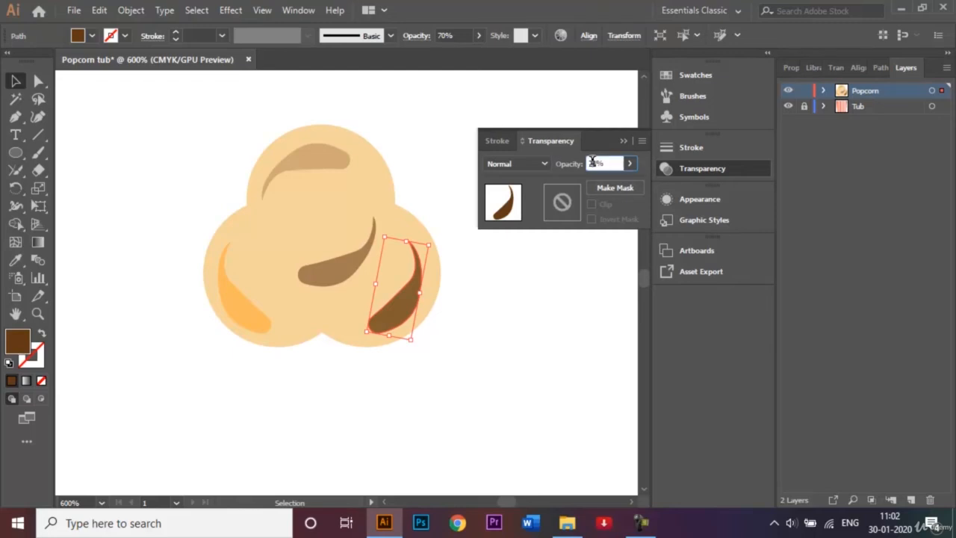
{"action": "type", "text": "50"}
{"action": "key", "text": "Return"}
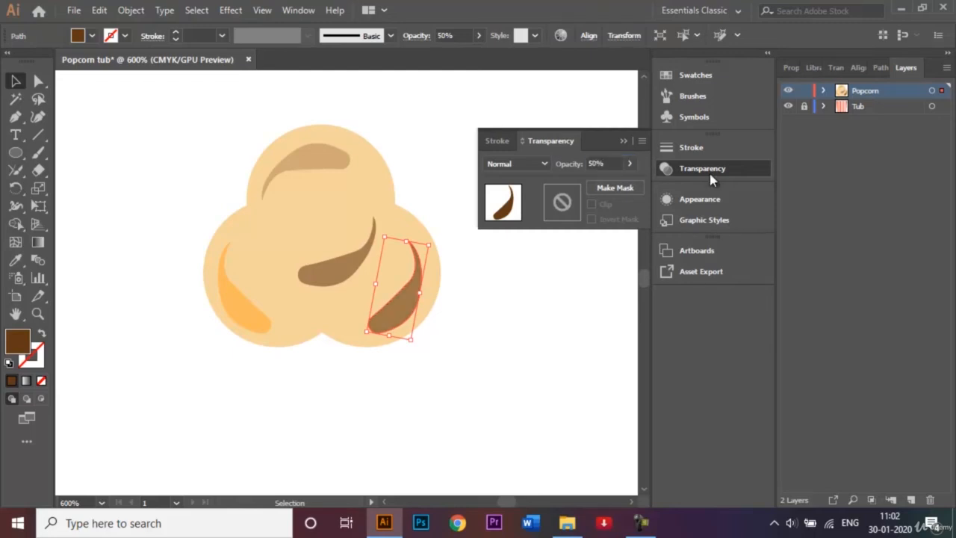
{"action": "left_click", "coordinate": [626, 140]}
{"action": "left_click", "coordinate": [520, 119]}
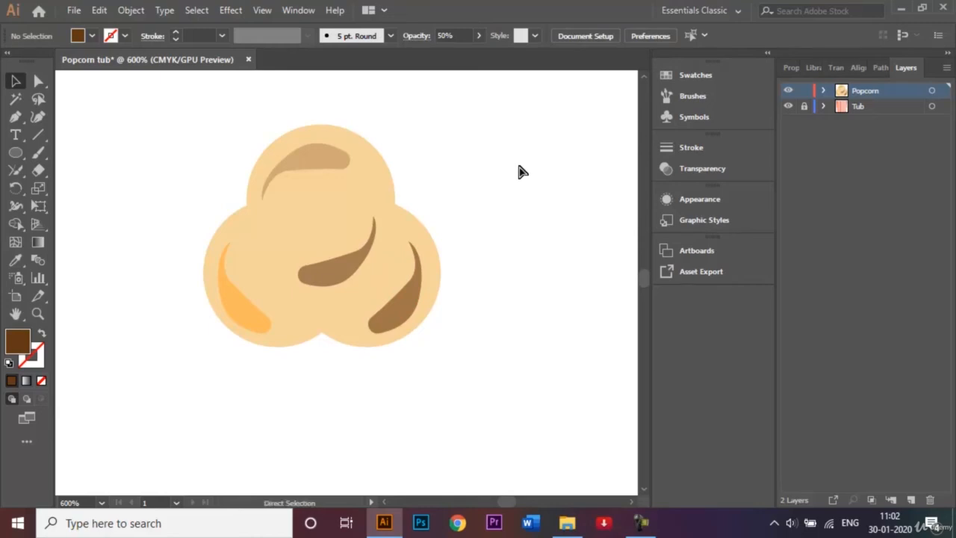
- Zoom out, enlarge the popcorn kernel slightly, and group its circles and crescents
{"action": "key", "text": "ctrl+minus"}
{"action": "key", "text": "ctrl+minus"}
{"action": "key", "text": "ctrl+minus"}
{"action": "key", "text": "ctrl+minus"}
{"action": "key", "text": "ctrl+minus"}
{"action": "key", "text": "ctrl+minus"}
{"action": "key", "text": "ctrl+minus"}
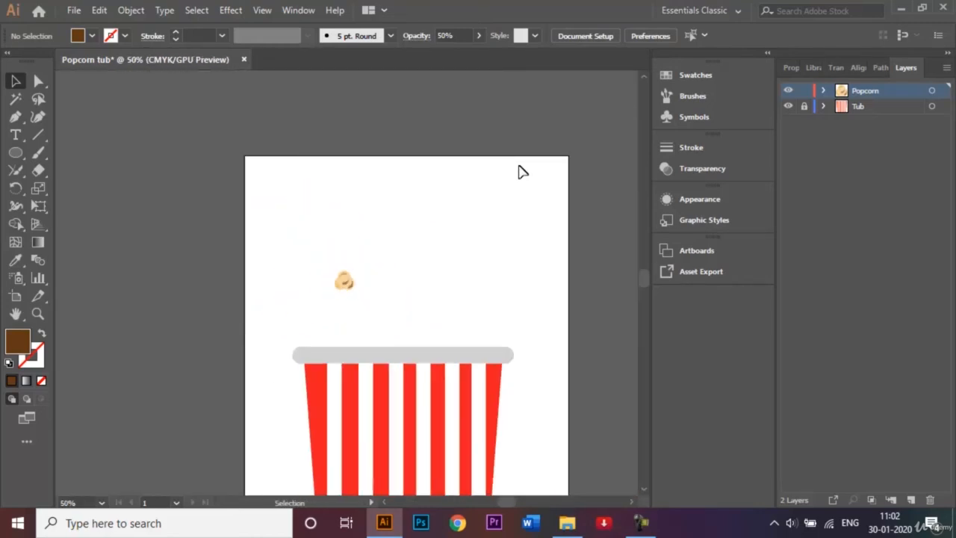
{"action": "left_click_drag", "start_coordinate": [326, 257], "coordinate": [370, 315]}
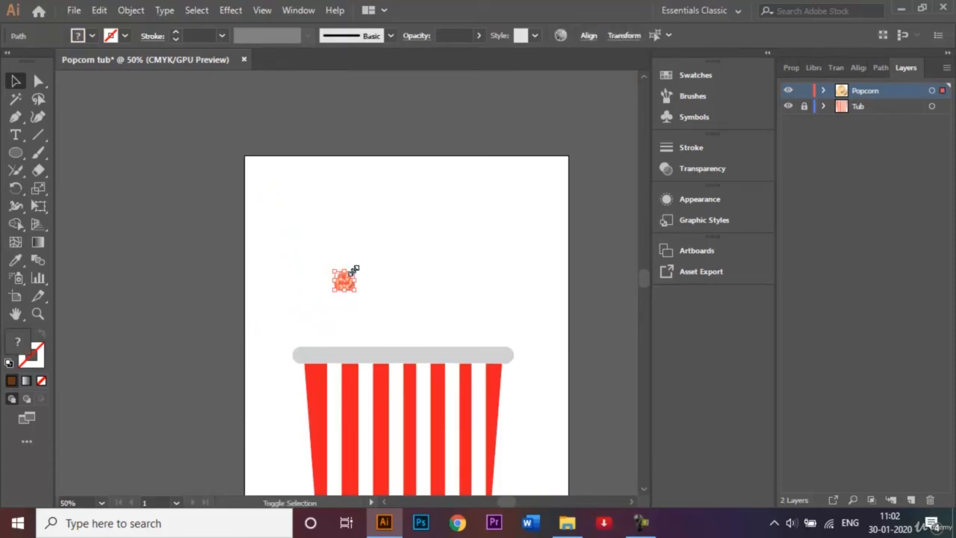
{"action": "left_click_drag", "start_coordinate": [354, 269], "coordinate": [374, 314]}
{"action": "left_click", "coordinate": [381, 274]}
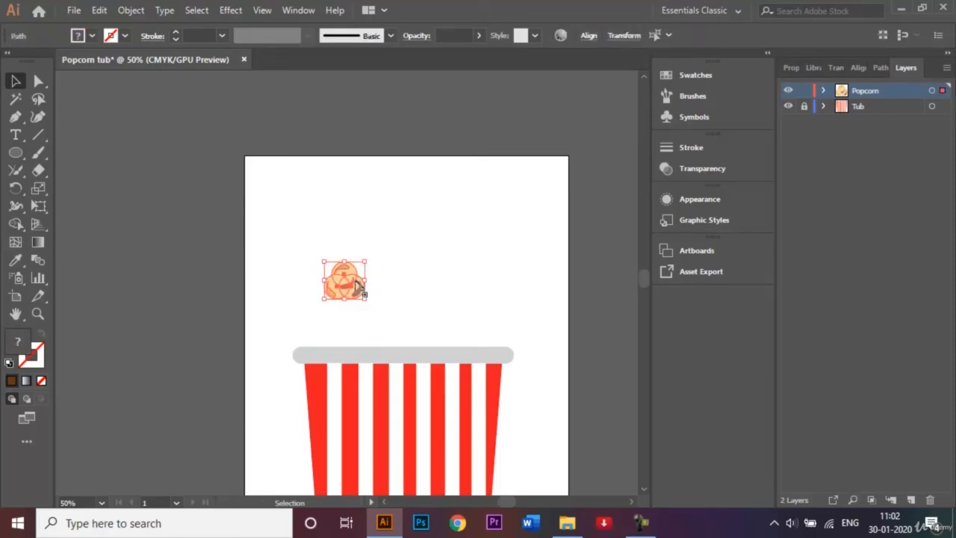
{"action": "right_click", "coordinate": [357, 284]}
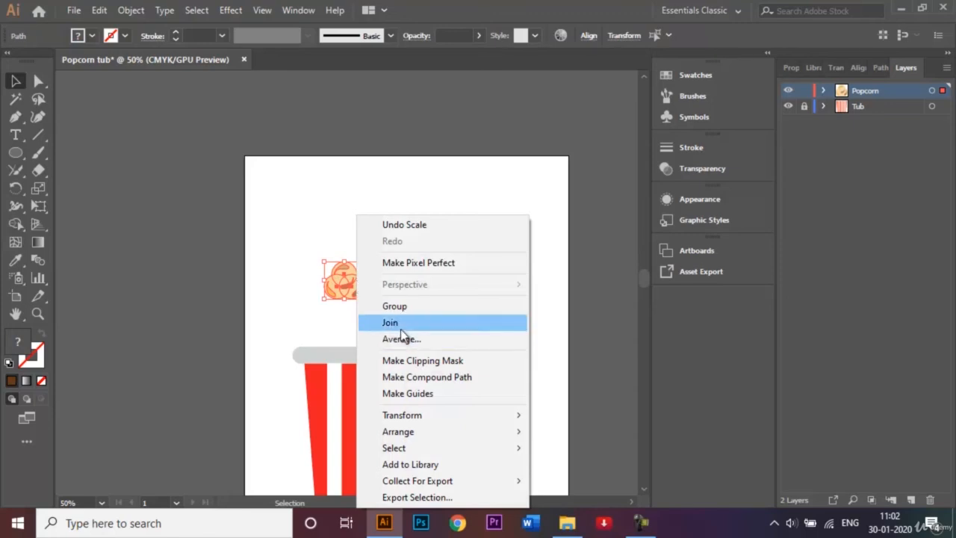
{"action": "left_click", "coordinate": [414, 308]}
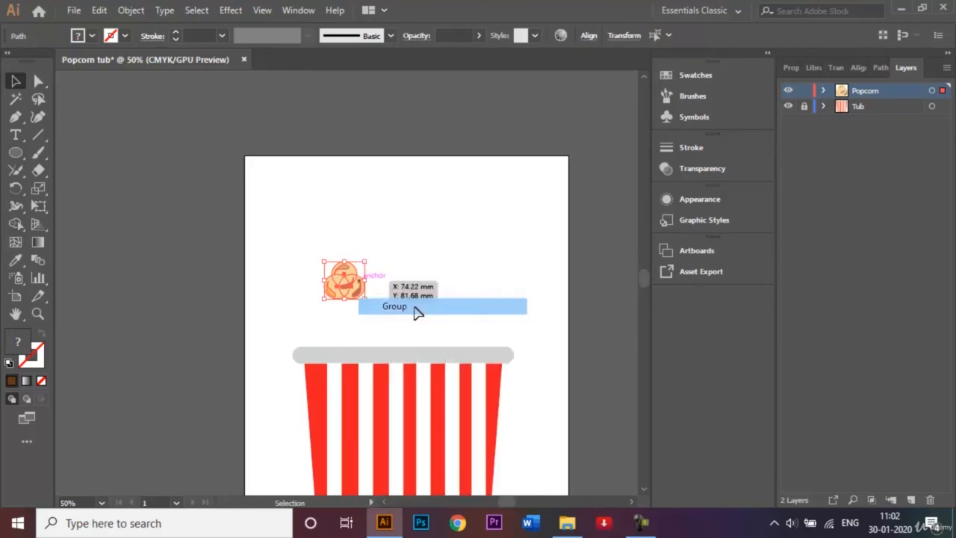
{"action": "left_click", "coordinate": [429, 262]}
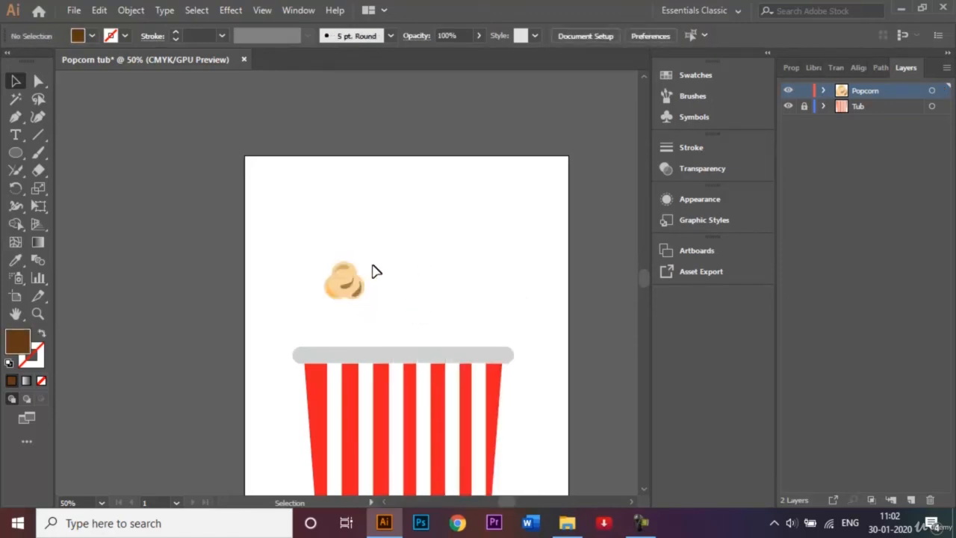
- Move the kernel group just above the tub's upper-left rim and bring the whole tub into view
{"action": "left_click", "coordinate": [347, 281]}
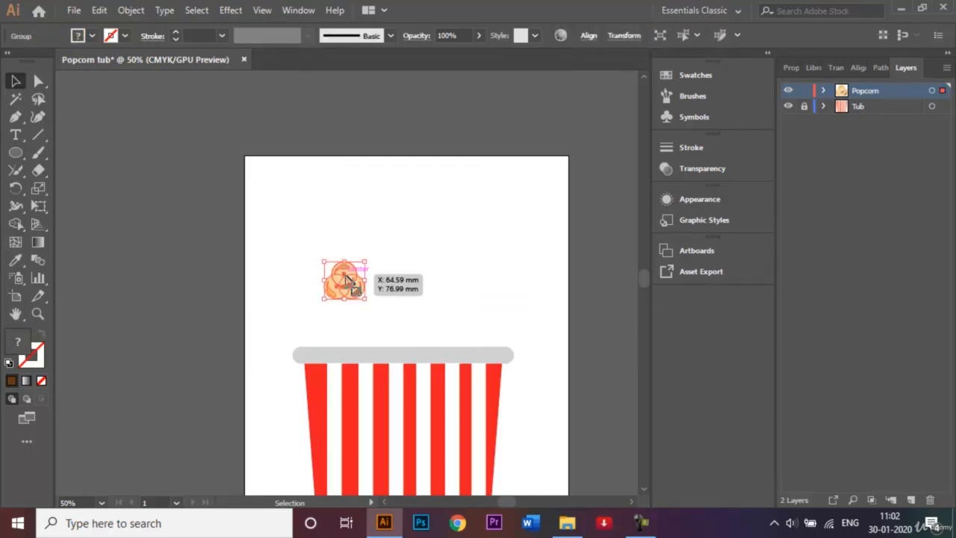
{"action": "left_click_drag", "start_coordinate": [351, 282], "coordinate": [327, 295]}
{"action": "left_click", "coordinate": [419, 299]}
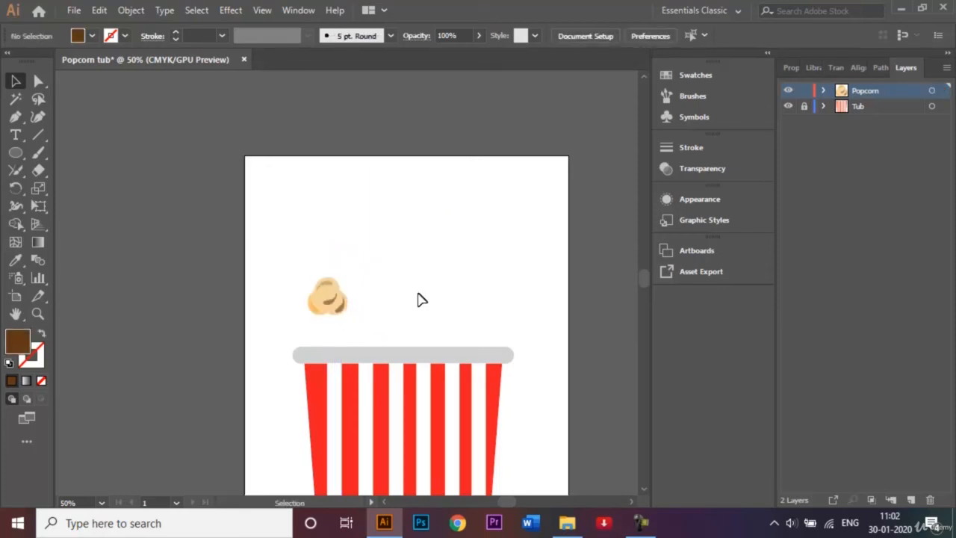
{"action": "left_click", "coordinate": [642, 491]}
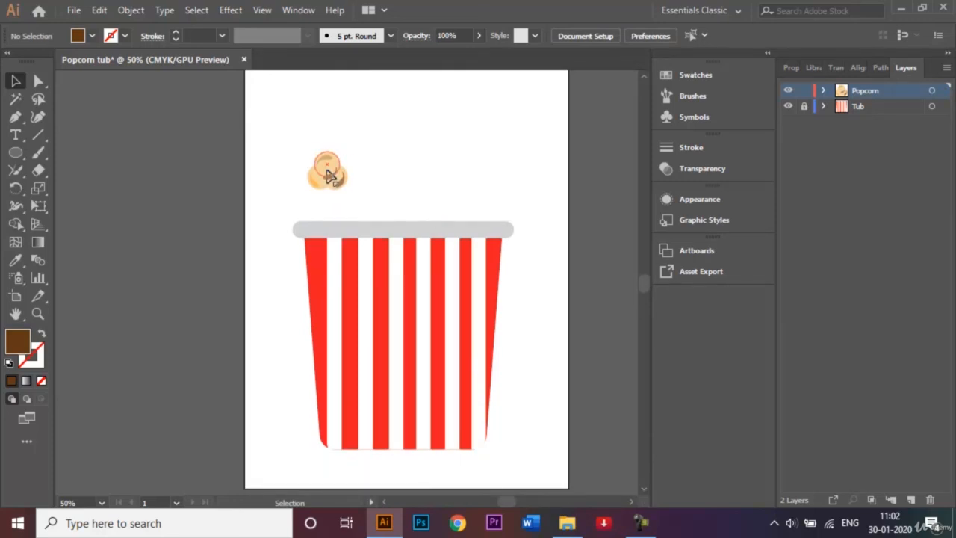
- Move the popcorn kernel onto the rim and duplicate the cluster to the right and up-left
{"action": "left_click_drag", "start_coordinate": [329, 174], "coordinate": [342, 157]}
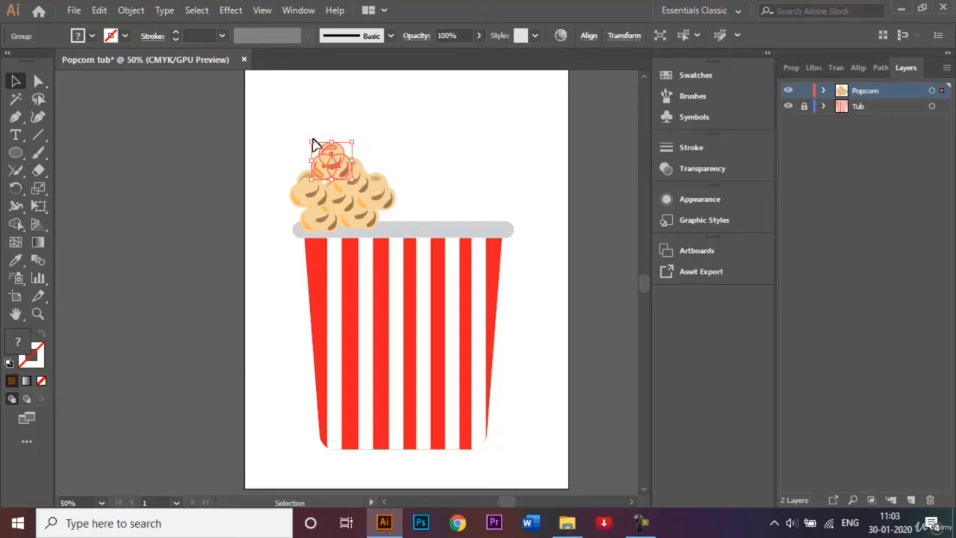
{"action": "left_click", "coordinate": [292, 138]}
{"action": "left_click_drag", "start_coordinate": [286, 145], "coordinate": [386, 218]}
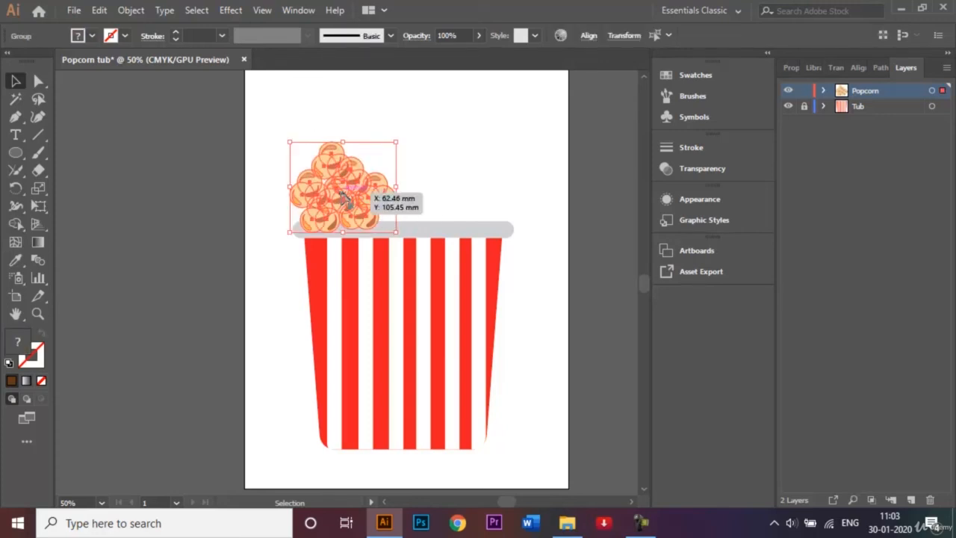
{"action": "left_click_drag", "start_coordinate": [343, 196], "coordinate": [478, 193]}
{"action": "left_click_drag", "start_coordinate": [475, 196], "coordinate": [433, 142]}
- Rotate the popcorn piece at the pile's right edge for variety
{"action": "left_click", "coordinate": [515, 144]}
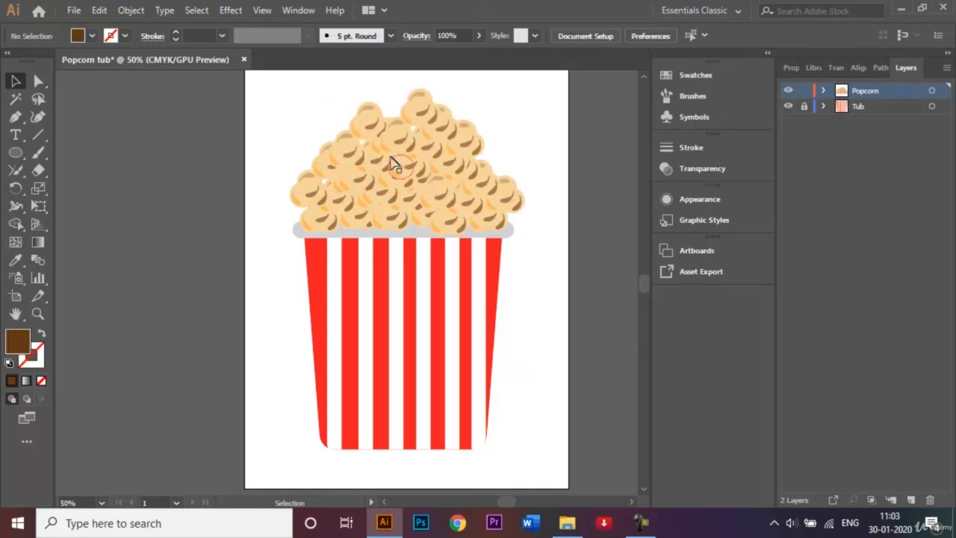
{"action": "left_click", "coordinate": [521, 206]}
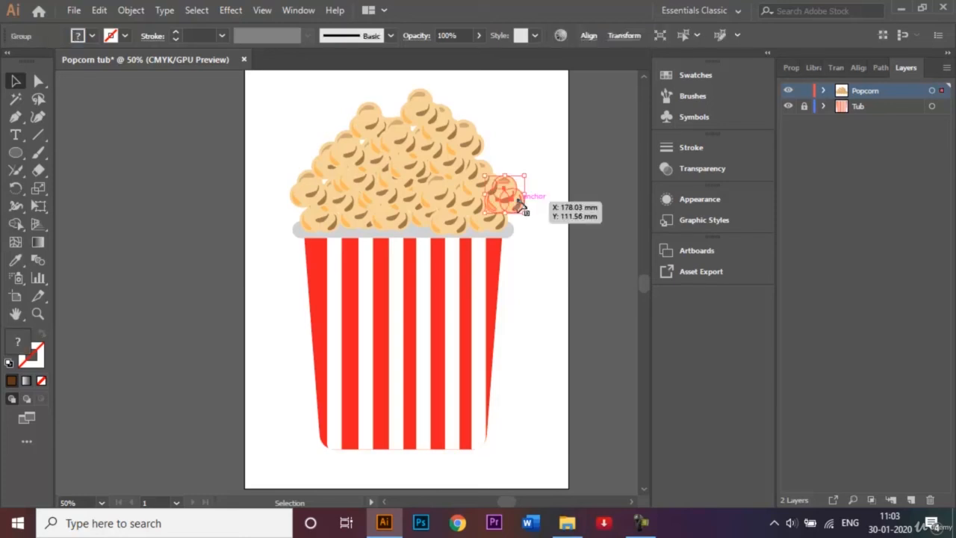
{"action": "left_click_drag", "start_coordinate": [526, 167], "coordinate": [537, 194]}
{"action": "left_click", "coordinate": [548, 198]}
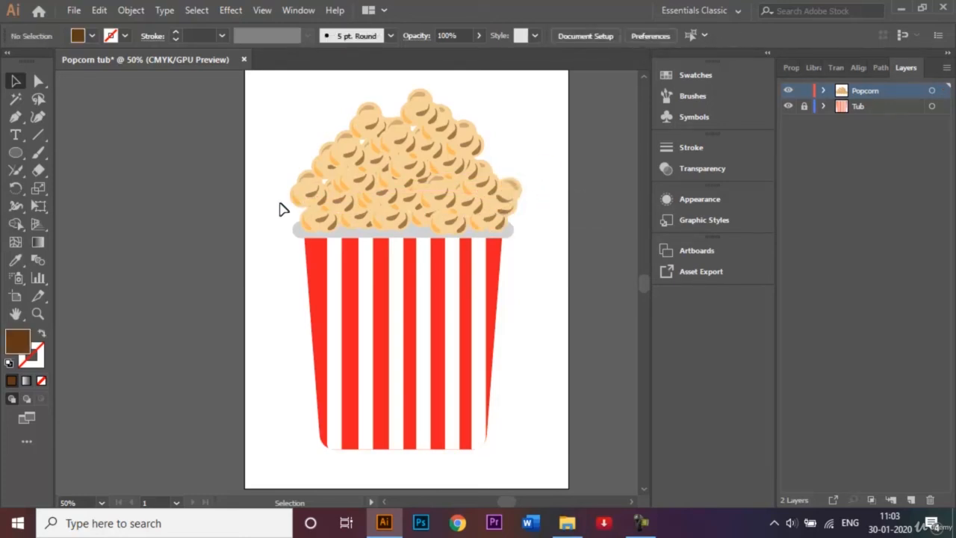
{"action": "left_click", "coordinate": [303, 195]}
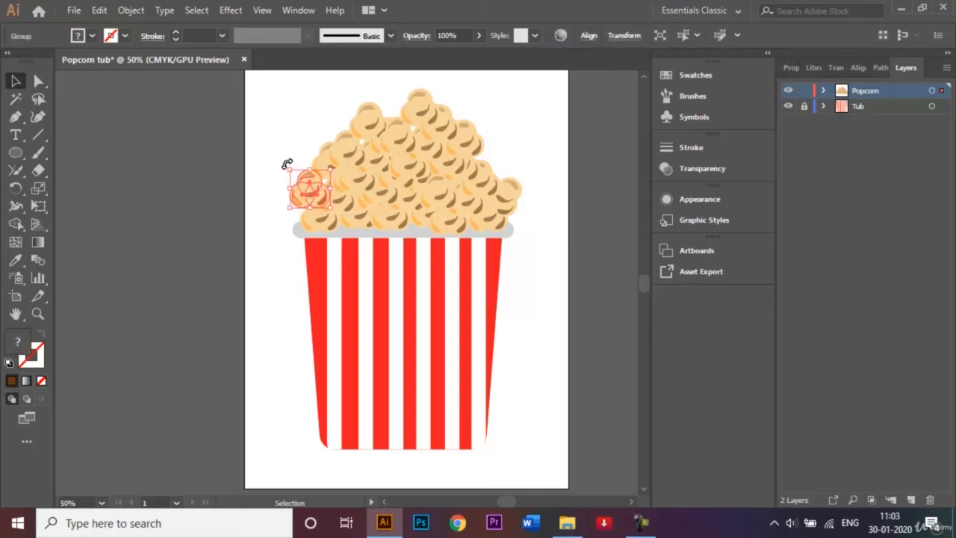
- Rotate the left-edge popcorn piece and fine-tune its position with arrow-key nudges
{"action": "left_click_drag", "start_coordinate": [287, 163], "coordinate": [282, 189]}
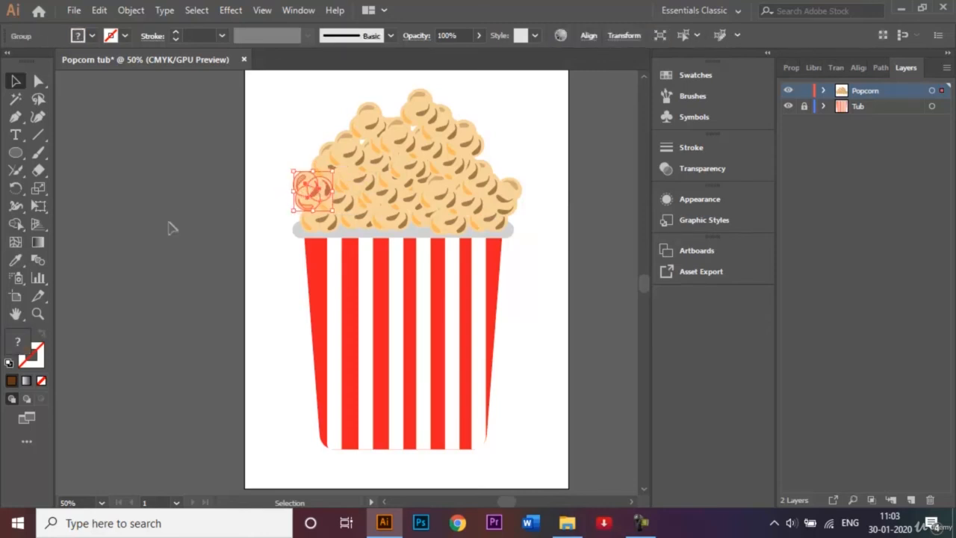
{"action": "key", "text": "Down"}
{"action": "key", "text": "Down"}
{"action": "key", "text": "Down"}
{"action": "key", "text": "Down"}
{"action": "key", "text": "shift+Left"}
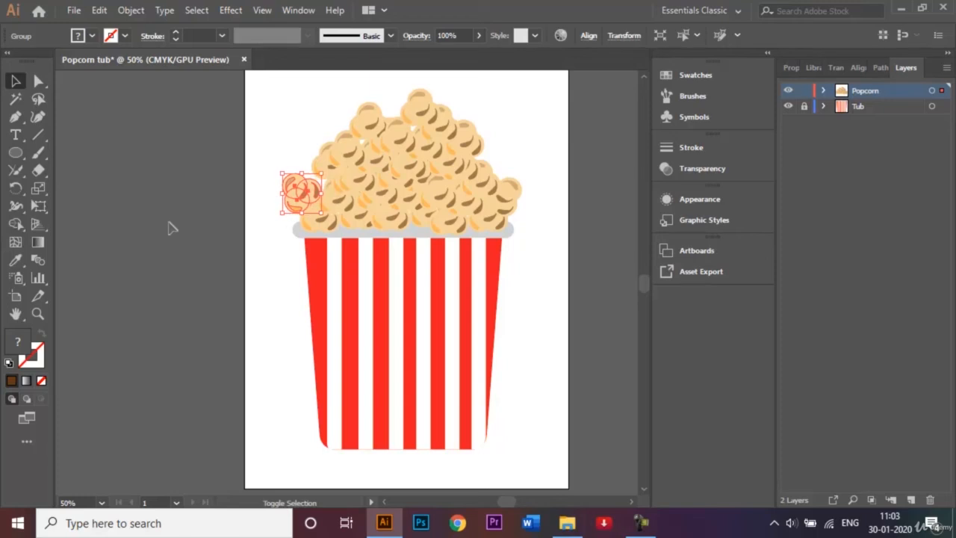
{"action": "key", "text": "Right"}
{"action": "key", "text": "Right"}
{"action": "key", "text": "Down"}
{"action": "key", "text": "Down"}
{"action": "key", "text": "Right"}
{"action": "key", "text": "Right"}
{"action": "key", "text": "Right"}
{"action": "key", "text": "Right"}
{"action": "key", "text": "Right"}
{"action": "key", "text": "Right"}
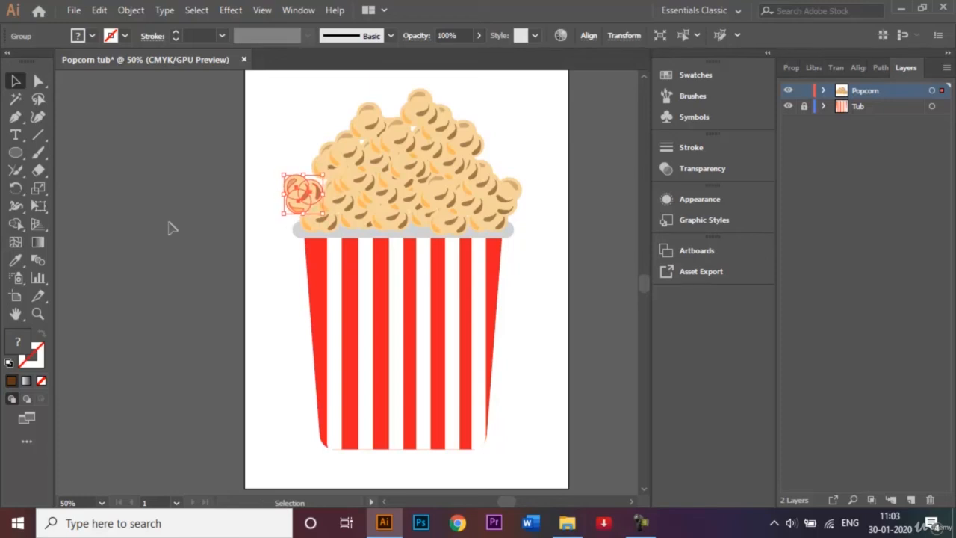
{"action": "key", "text": "Up"}
{"action": "key", "text": "Up"}
{"action": "key", "text": "Up"}
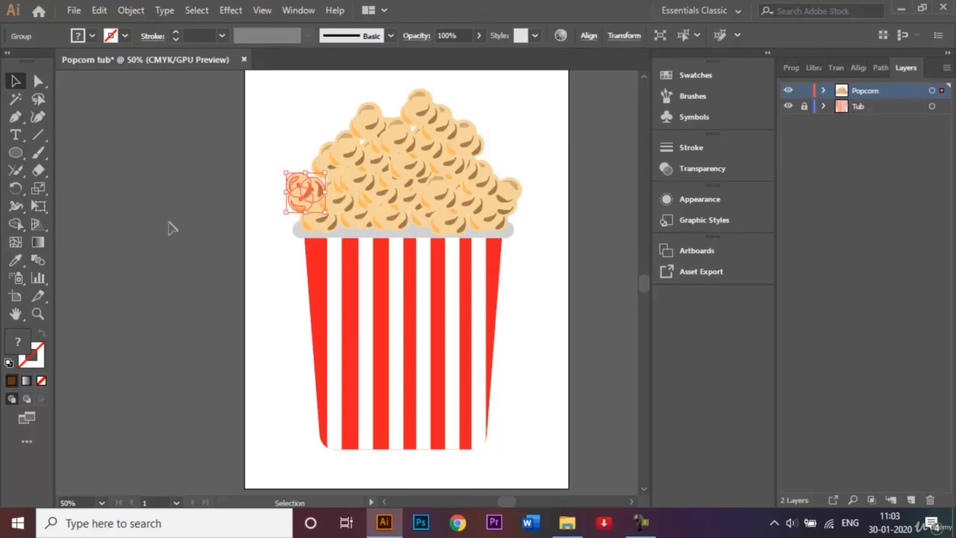
{"action": "key", "text": "Right"}
{"action": "left_click", "coordinate": [581, 162]}
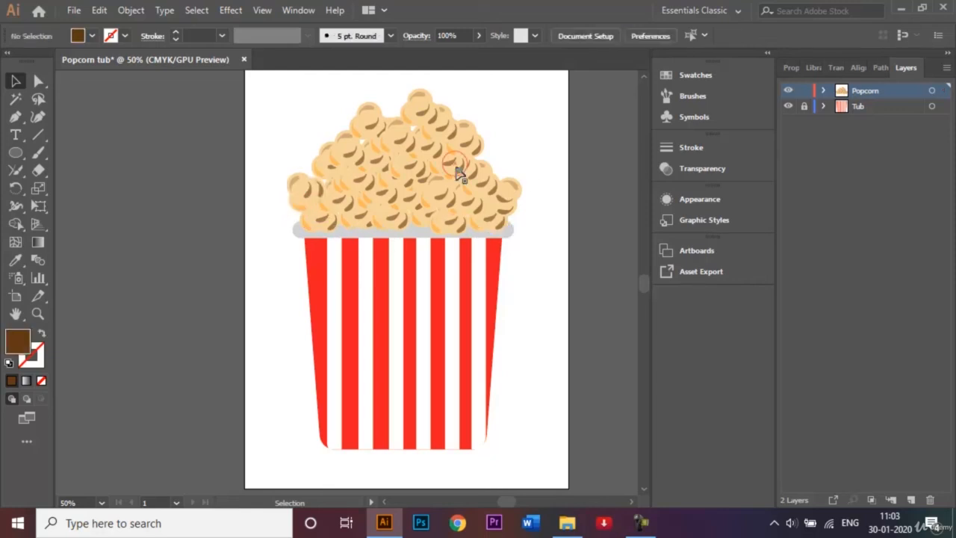
- Place spilled popcorn copies beside the tub's lower left, then unlock the Tub layer
{"action": "left_click", "coordinate": [294, 193]}
{"action": "mouse_move", "coordinate": [294, 193]}
{"action": "left_mouse_down"}
{"action": "mouse_move", "coordinate": [266, 401]}
{"action": "mouse_move", "coordinate": [277, 399]}
{"action": "mouse_move", "coordinate": [301, 203]}
{"action": "left_mouse_up"}
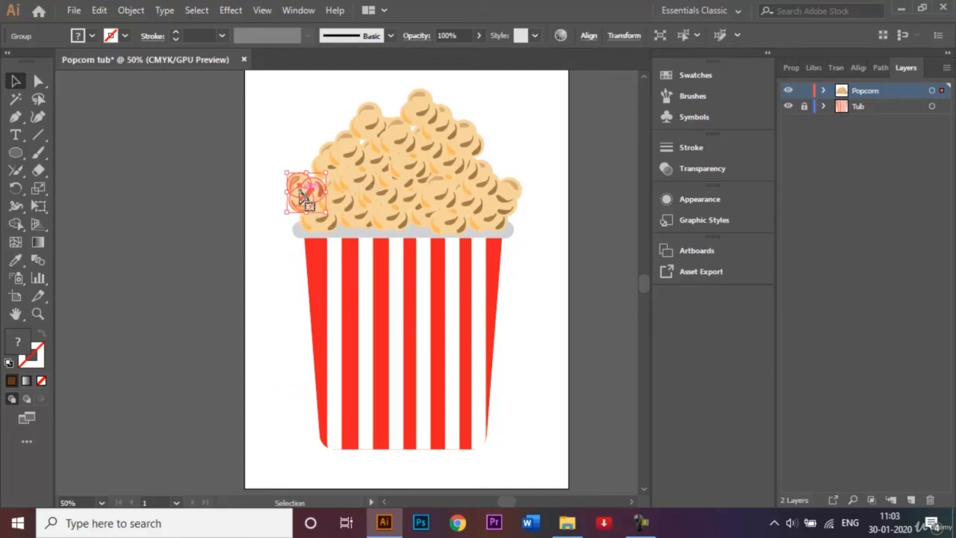
{"action": "left_click_drag", "start_coordinate": [302, 192], "coordinate": [314, 457]}
{"action": "key", "text": "ctrl+z"}
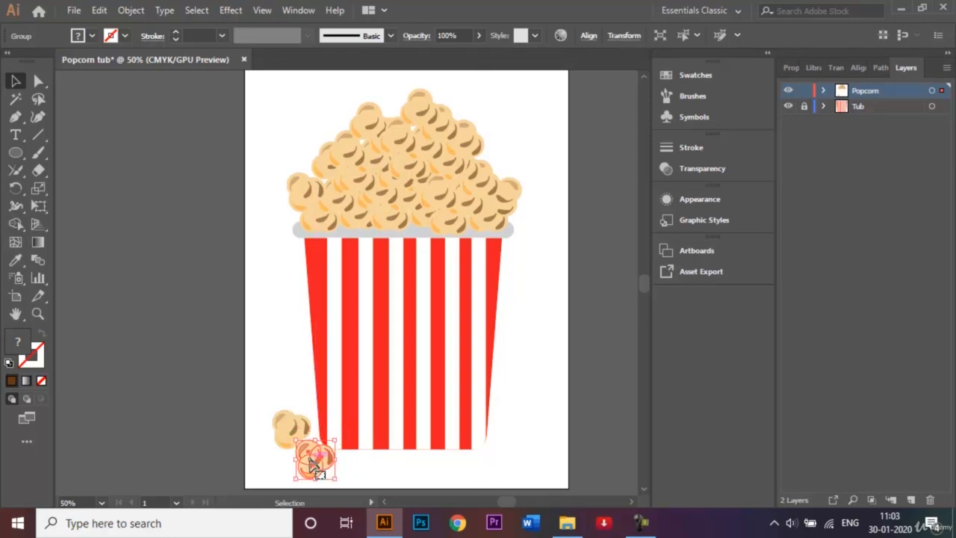
{"action": "left_click", "coordinate": [538, 363]}
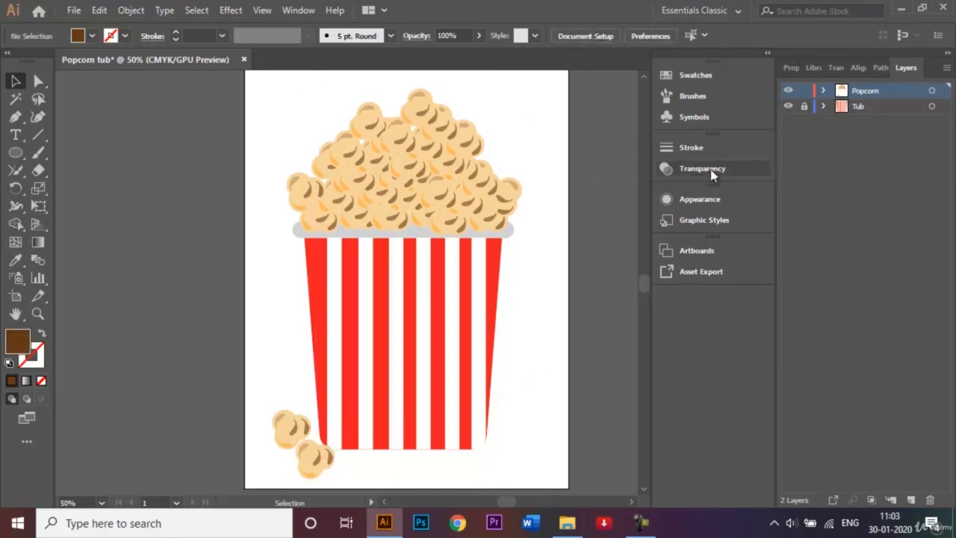
{"action": "left_click", "coordinate": [803, 106]}
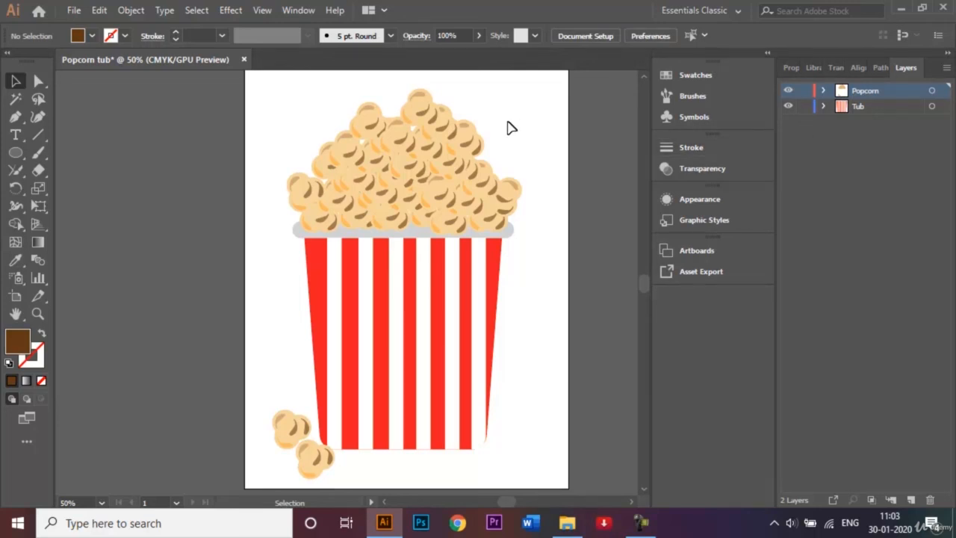
- Nest the Tub layer inside the Popcorn layer, collapse it, and zoom out to the whole page
{"action": "left_click", "coordinate": [872, 109]}
{"action": "left_click_drag", "start_coordinate": [872, 109], "coordinate": [866, 92]}
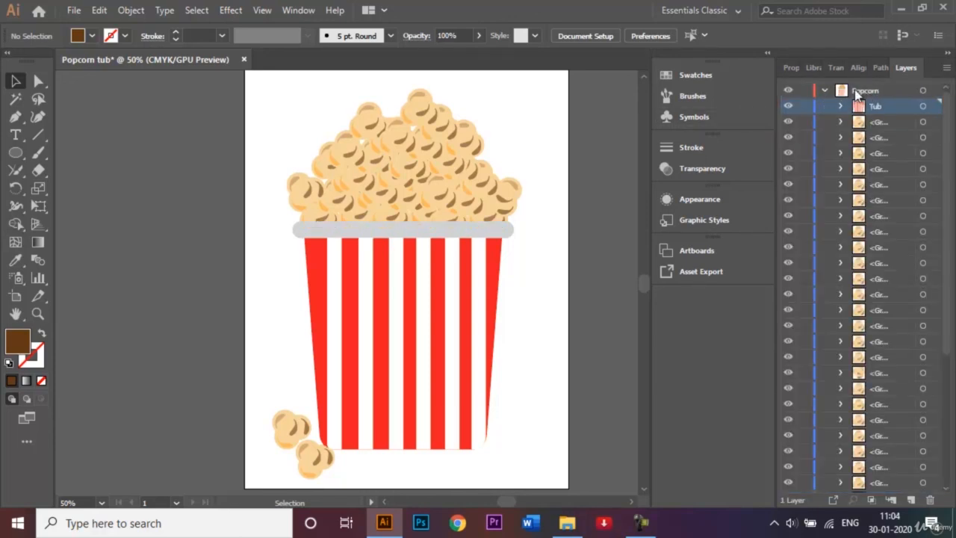
{"action": "left_click", "coordinate": [823, 90]}
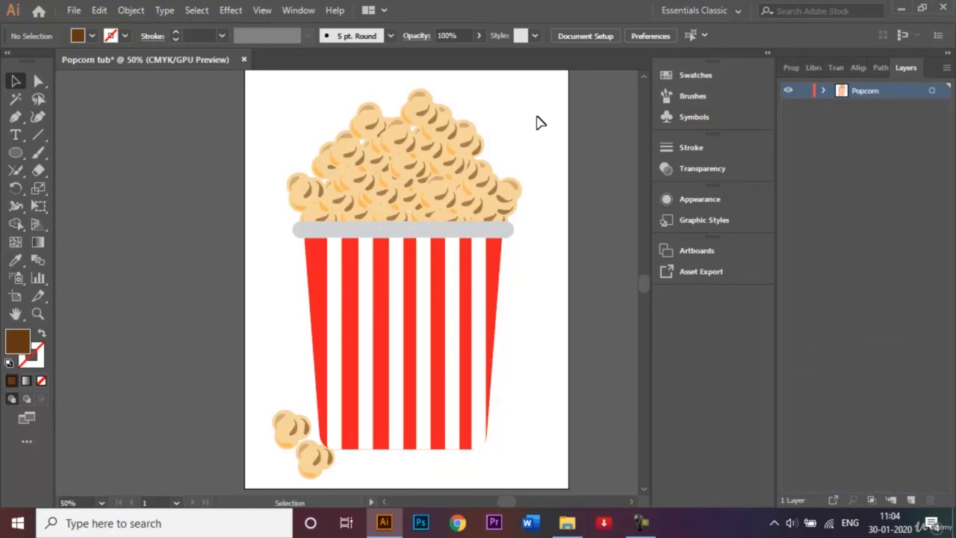
{"action": "key", "text": "ctrl+minus"}
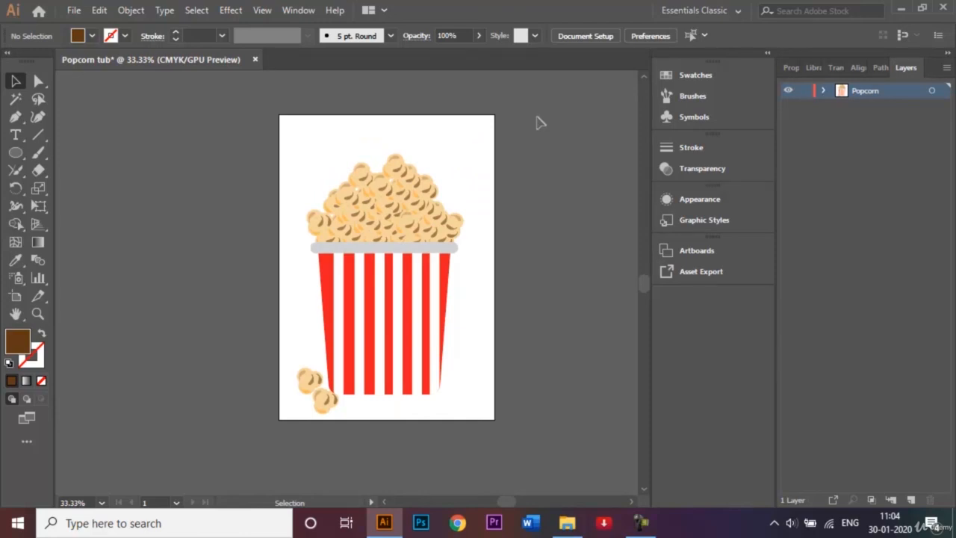
{"action": "scroll", "coordinate": [535, 110], "scroll_direction": "up", "scroll_amount": 1}
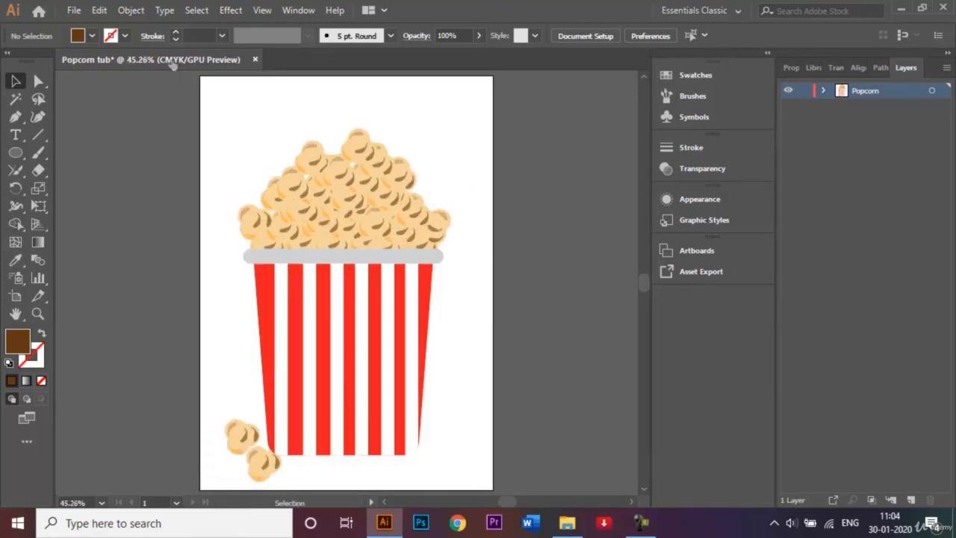
- Save the artwork as Popcorn tub.ai in Adobe Illustrator format, accepting the default save options
{"action": "left_click", "coordinate": [74, 11]}
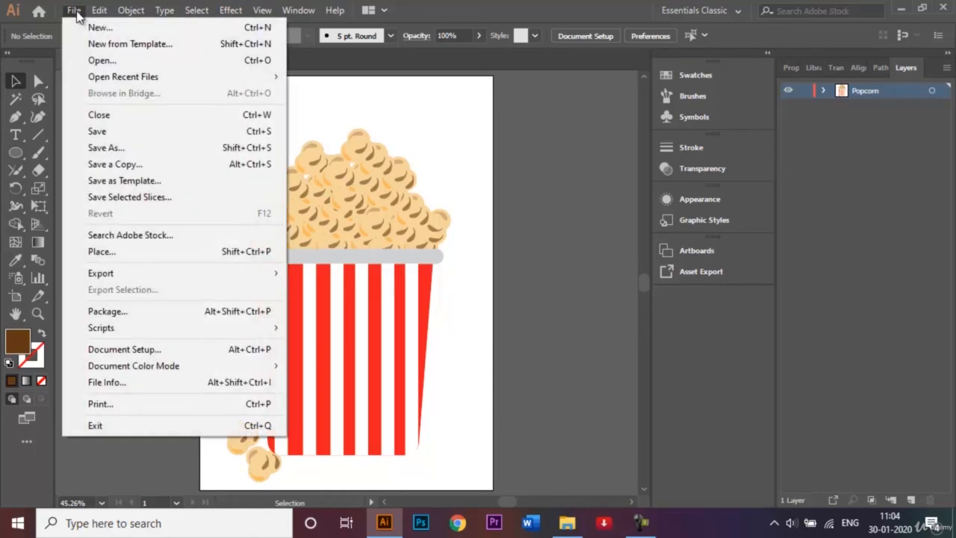
{"action": "left_click", "coordinate": [148, 148]}
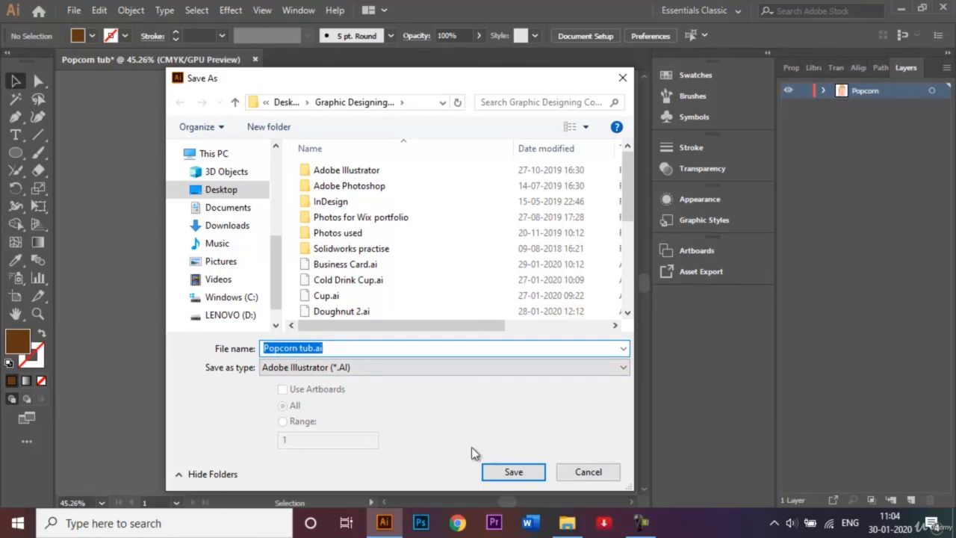
{"action": "left_click", "coordinate": [512, 472]}
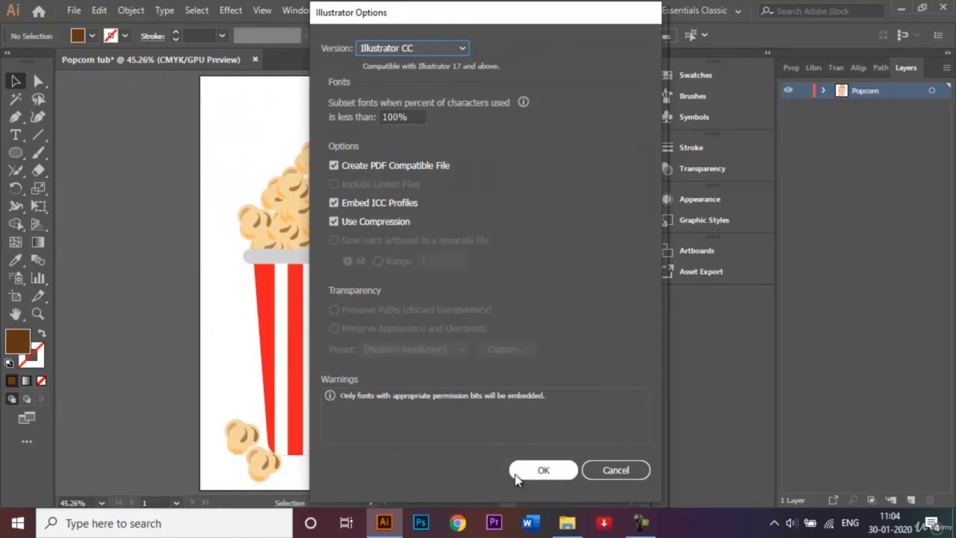
{"action": "left_click", "coordinate": [515, 475]}
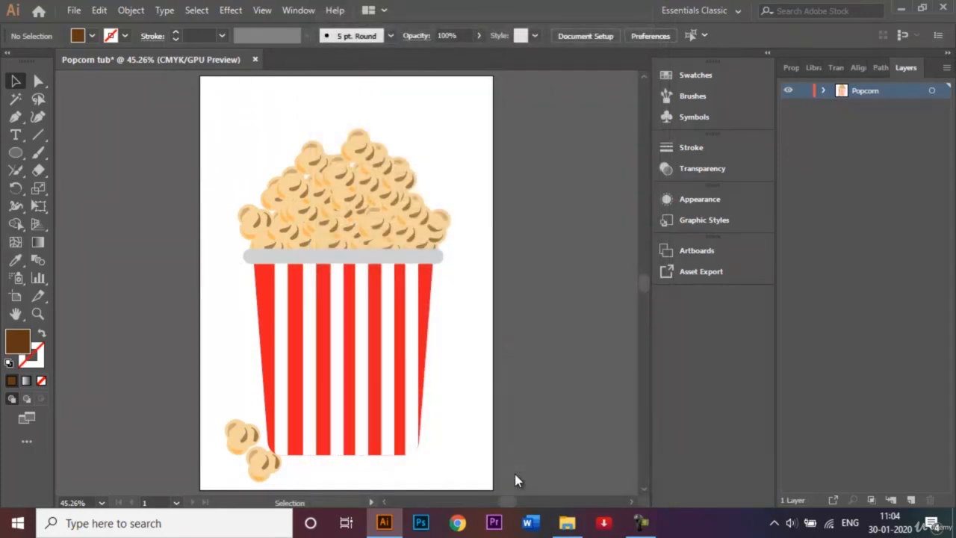